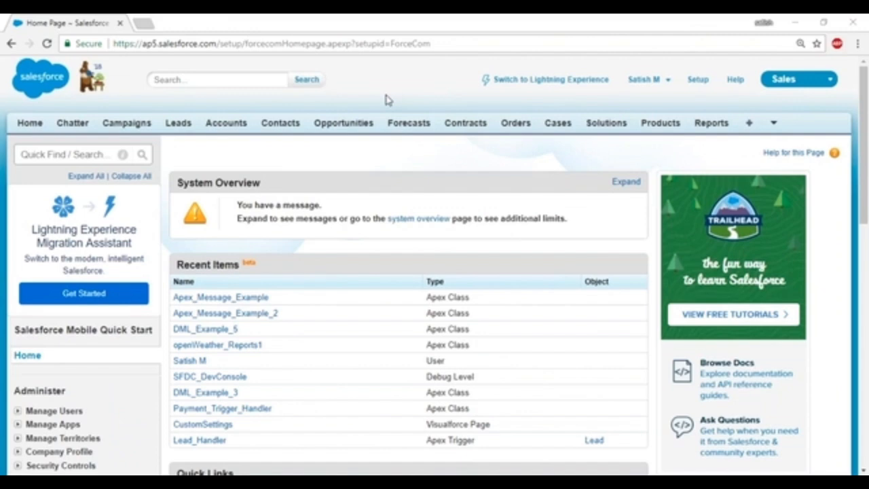
# Dismiss the browser menu and go to the Salesforce Setup home page.
pyautogui.rightClick(387, 100)
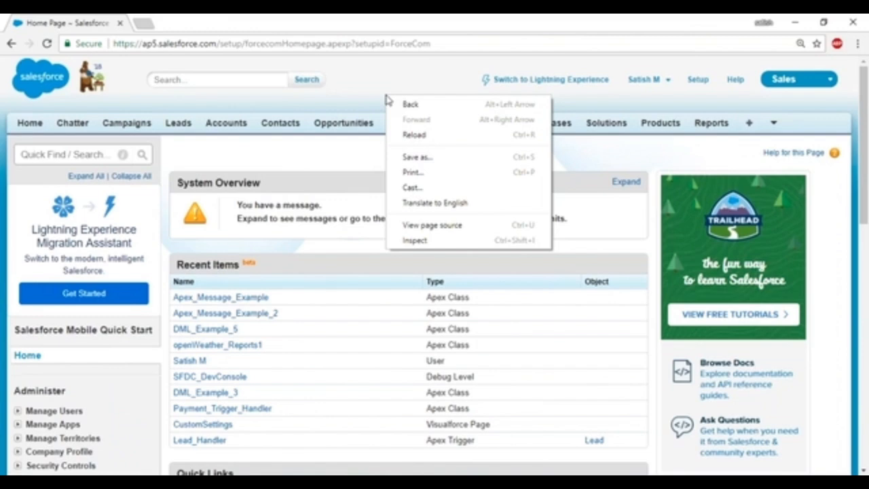
pyautogui.rightClick(333, 141)
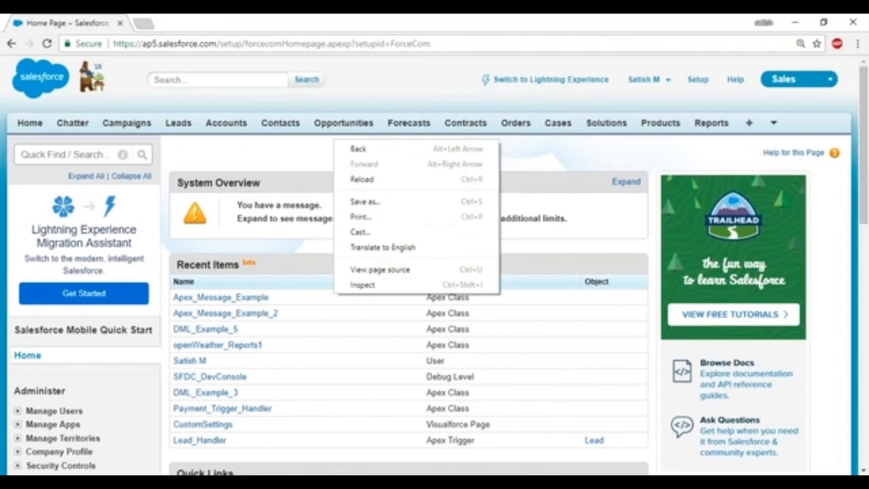
pyautogui.click(679, 87)
pyautogui.click(698, 79)
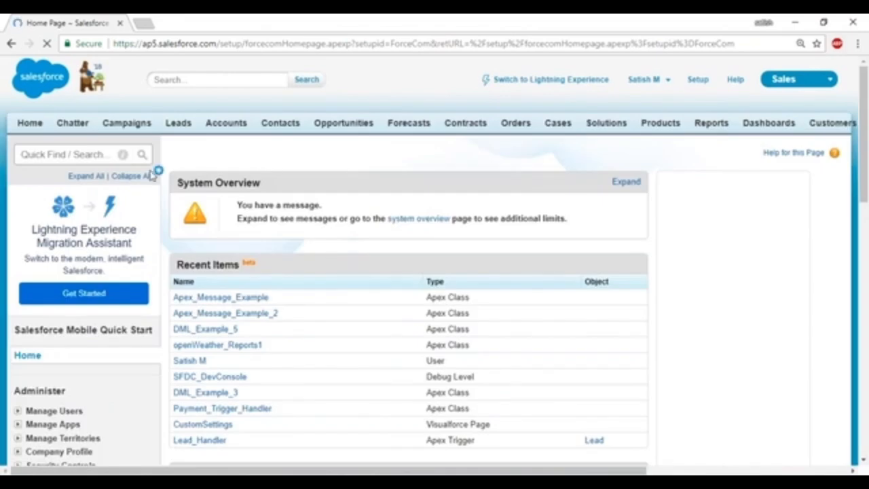
pyautogui.scroll(-2, 79, 230)
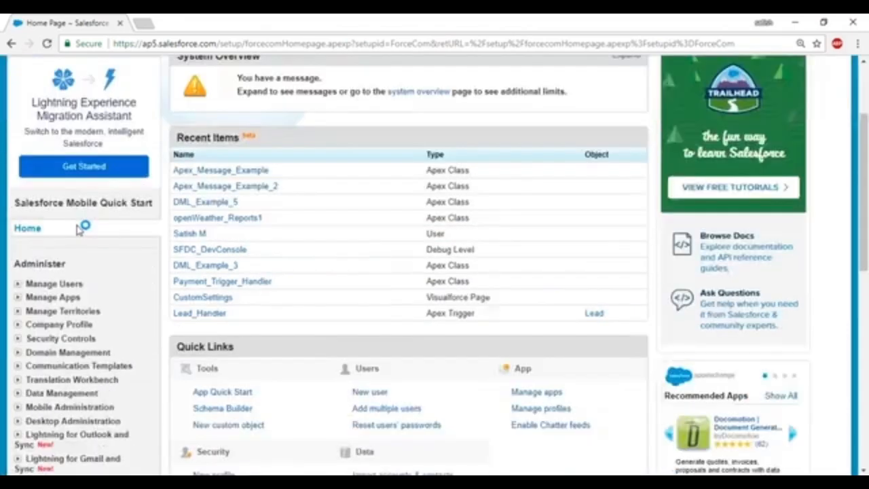
pyautogui.scroll(-5, 78, 230)
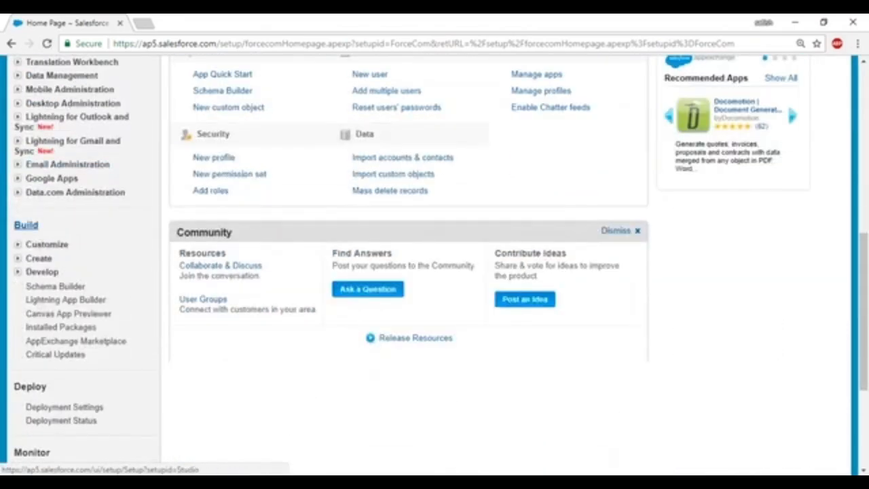
# Open Flows under Build > Create > Workflow & Approvals and start a New Flow.
pyautogui.click(18, 258)
pyautogui.scroll(-2, 68, 231)
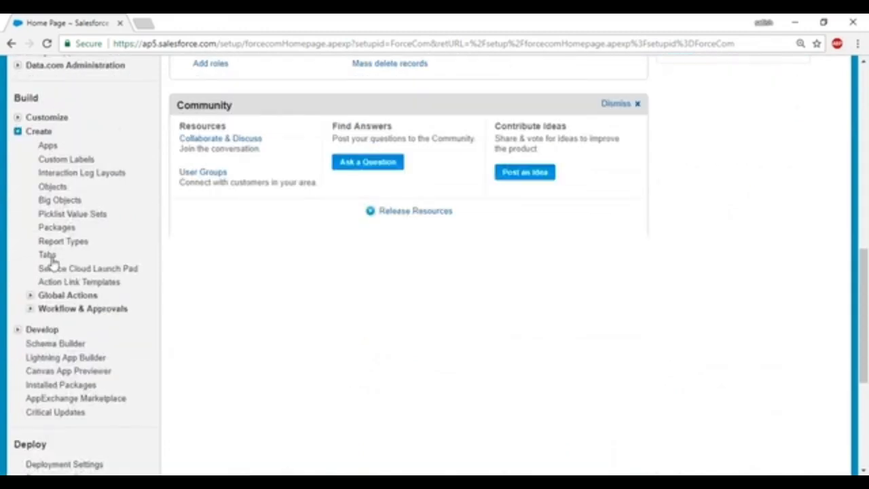
pyautogui.click(30, 309)
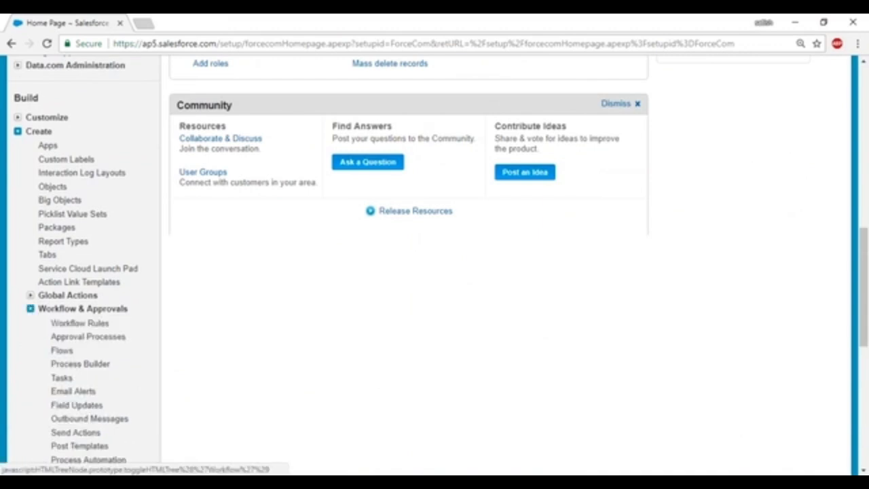
pyautogui.scroll(-2, 97, 206)
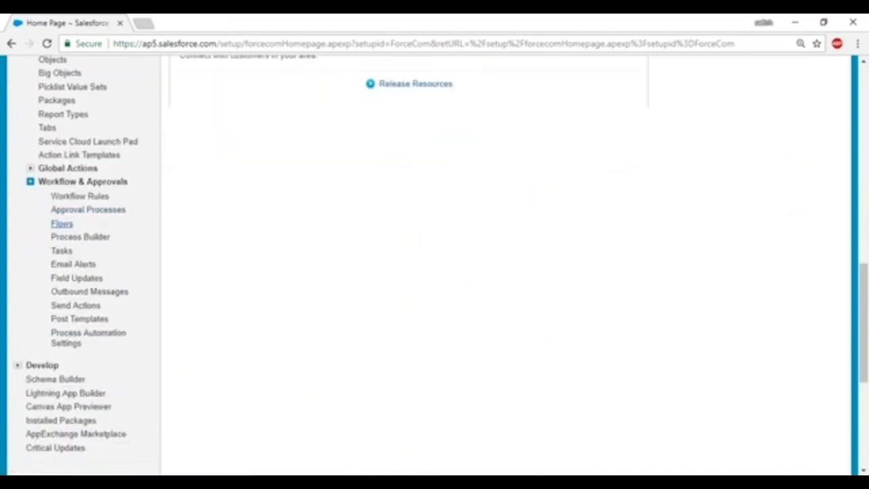
pyautogui.click(61, 224)
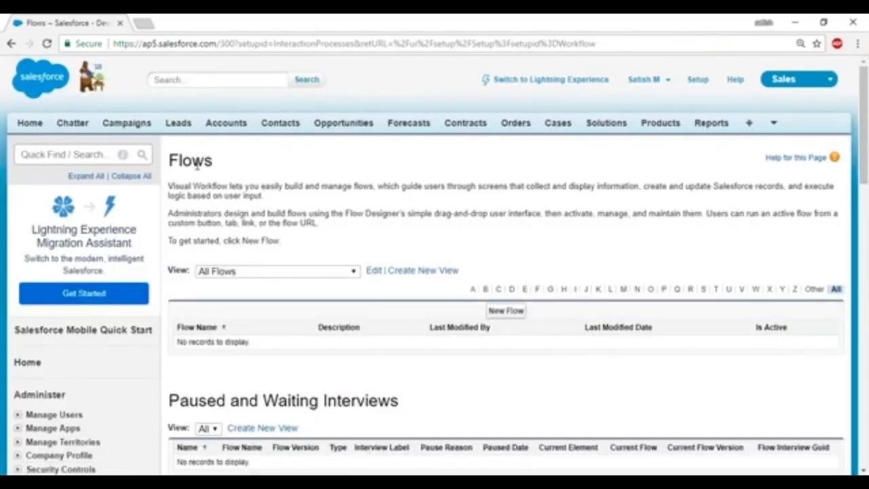
pyautogui.scroll(-6, 409, 215)
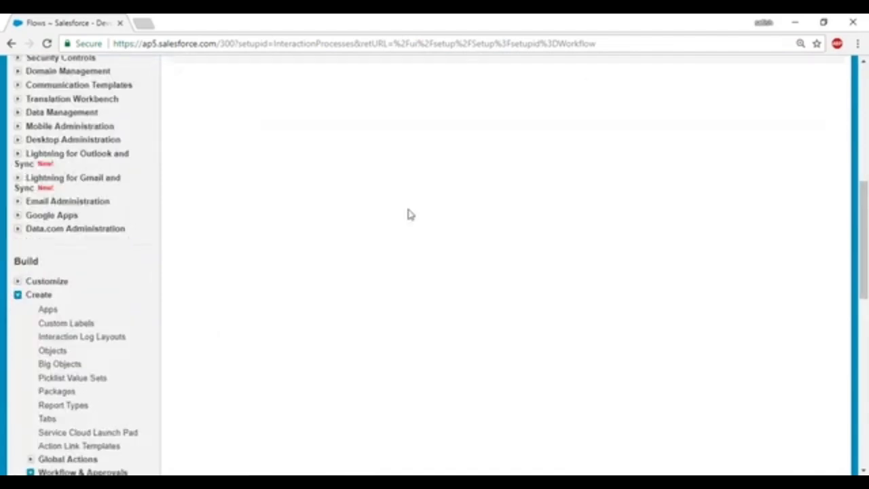
pyautogui.scroll(3, 410, 215)
pyautogui.click(506, 120)
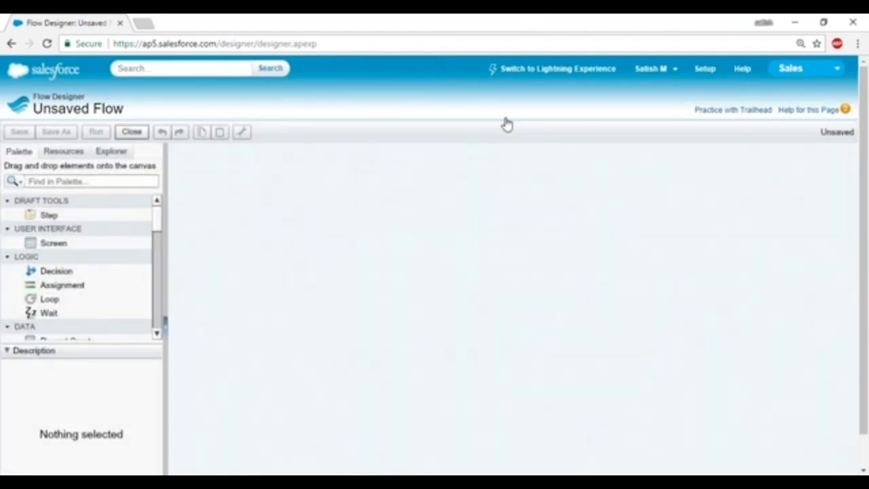
# Place a Screen element on the canvas named FirstPage.
pyautogui.moveTo(29, 243); pyautogui.dragTo(326, 220)
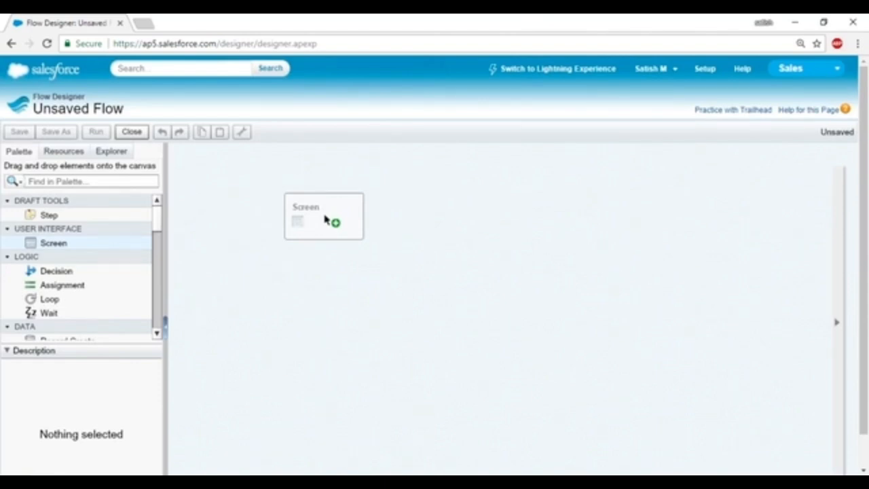
pyautogui.moveTo(325, 218); pyautogui.dragTo(326, 218)
pyautogui.write('FirstPage')
pyautogui.press('Tab')
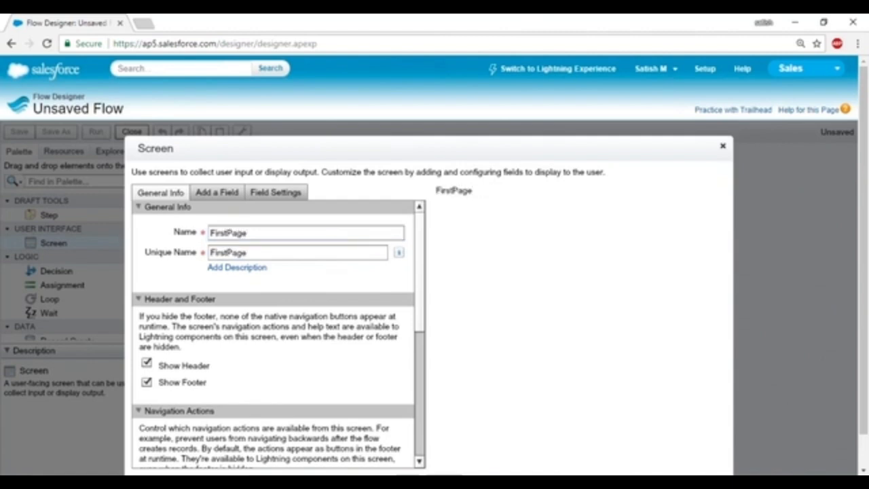
# Add a Textbox field labelled 'Last Name' to FirstPage.
pyautogui.click(222, 197)
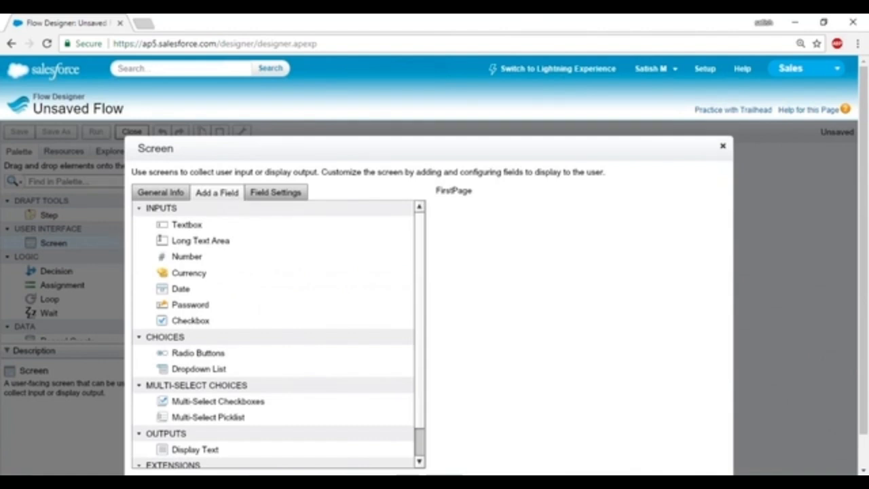
pyautogui.moveTo(182, 225); pyautogui.dragTo(493, 224)
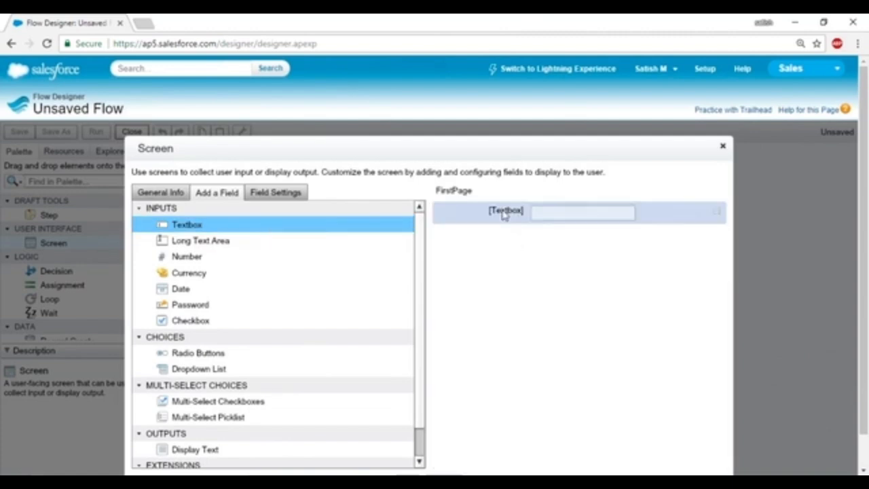
pyautogui.click(503, 214)
pyautogui.click(264, 237)
pyautogui.write('Enter')
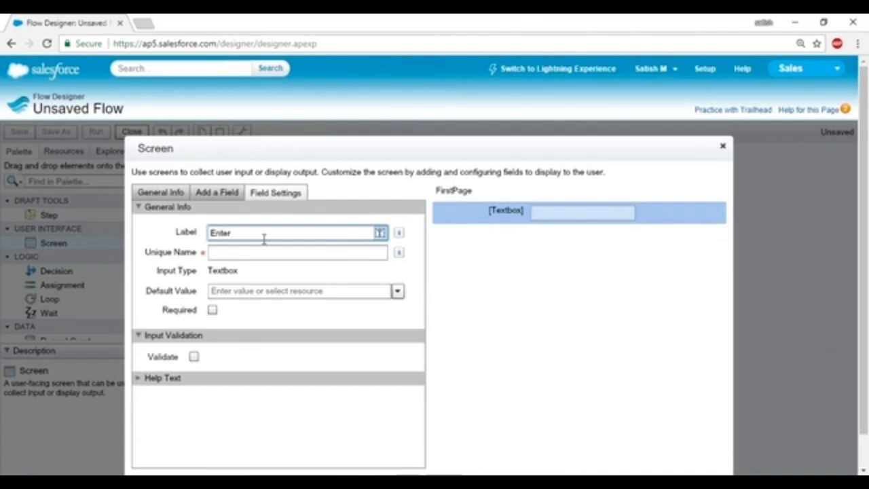
pyautogui.press('BackSpace')
pyautogui.press('BackSpace')
pyautogui.press('BackSpace')
pyautogui.press('BackSpace')
pyautogui.press('BackSpace')
pyautogui.write('Last Name')
pyautogui.press('Tab')
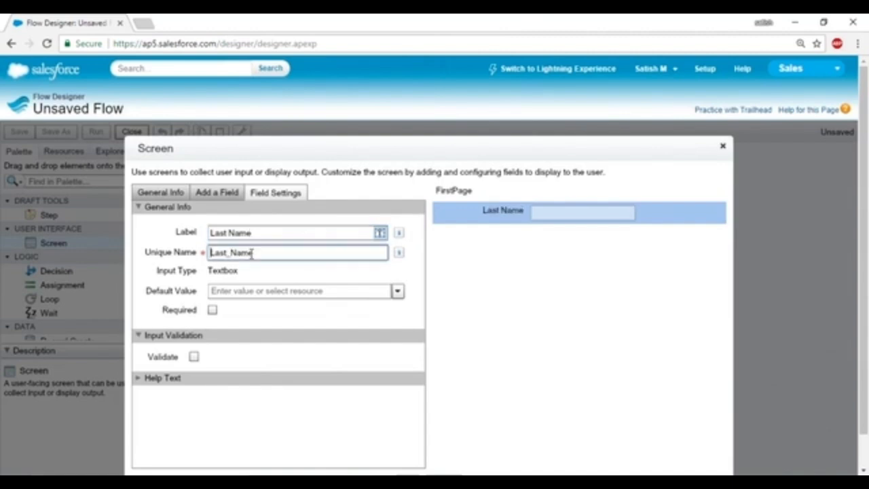
# Add a required 'First Name' Textbox field and save the FirstPage screen.
pyautogui.click(198, 195)
pyautogui.moveTo(179, 226); pyautogui.dragTo(506, 233)
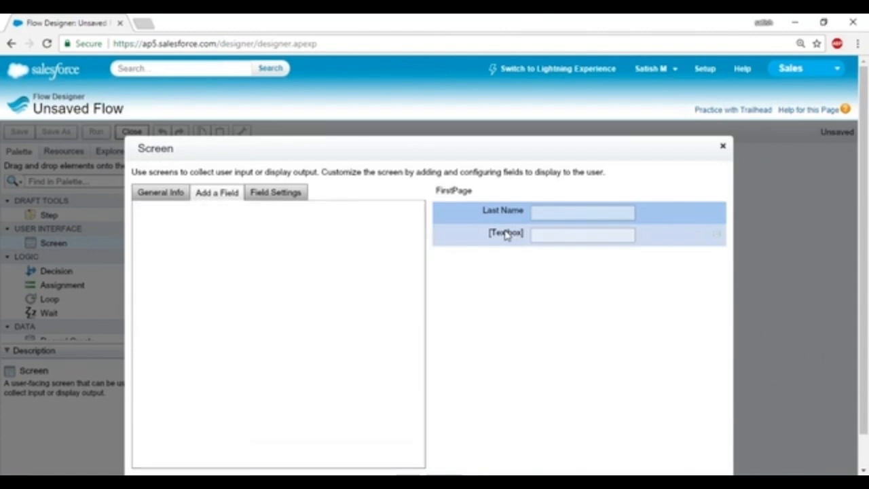
pyautogui.write('First Nme')
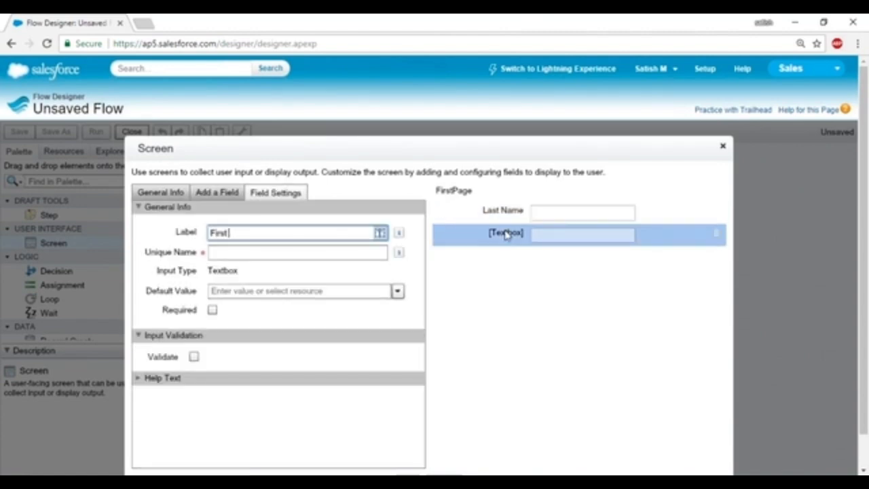
pyautogui.press('BackSpace')
pyautogui.press('BackSpace')
pyautogui.write('ae')
pyautogui.press('BackSpace')
pyautogui.write('me')
pyautogui.click(213, 310)
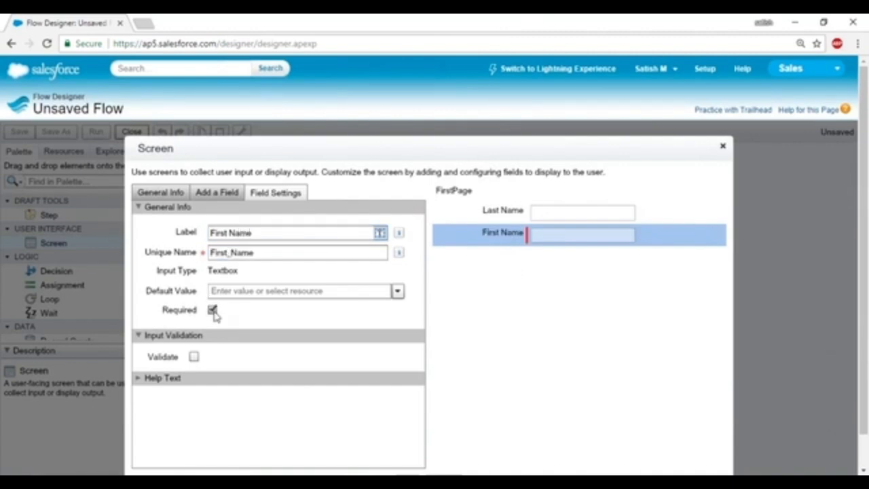
pyautogui.click(194, 357)
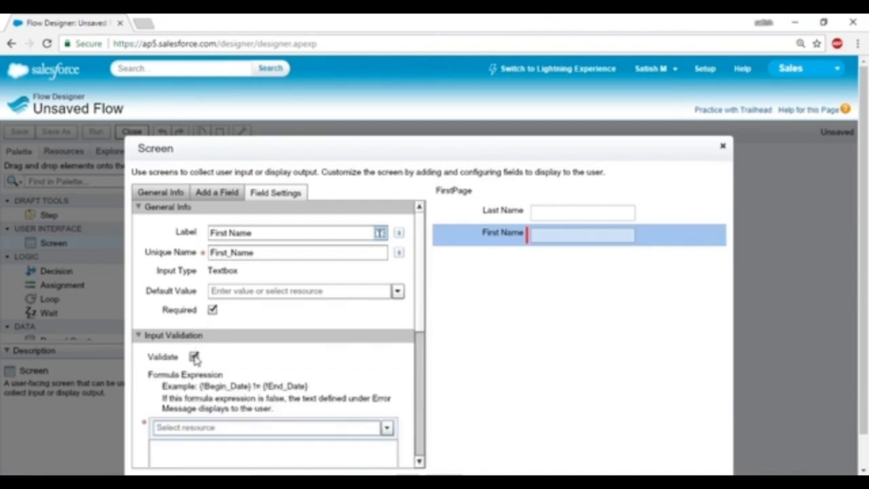
pyautogui.click(194, 357)
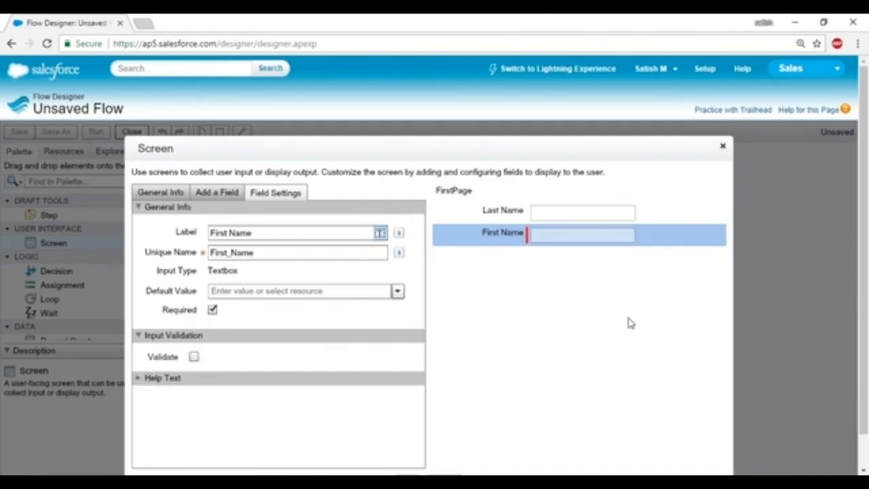
pyautogui.scroll(-1, 477, 409)
pyautogui.click(405, 447)
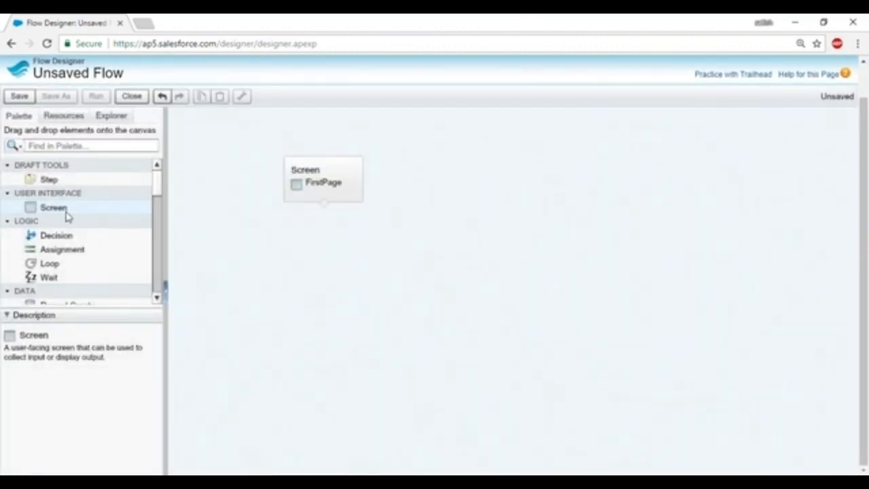
# Place a screen named Second Page with an 'Enter Age' Number field.
pyautogui.moveTo(42, 209); pyautogui.dragTo(368, 278)
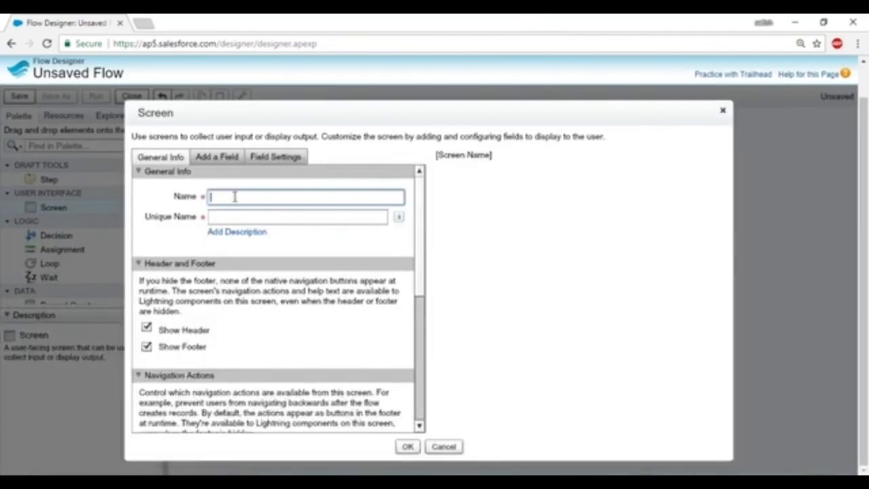
pyautogui.write('Second Page')
pyautogui.click(228, 216)
pyautogui.click(217, 157)
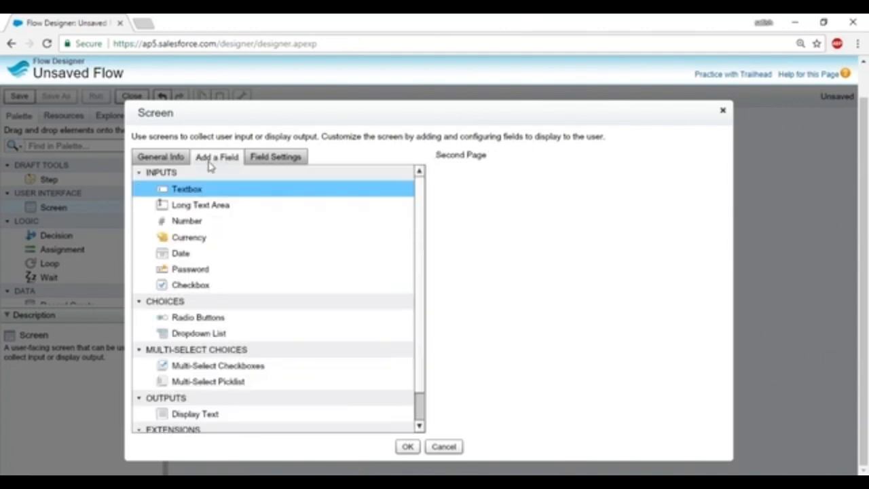
pyautogui.click(166, 221)
pyautogui.moveTo(168, 227); pyautogui.dragTo(488, 194)
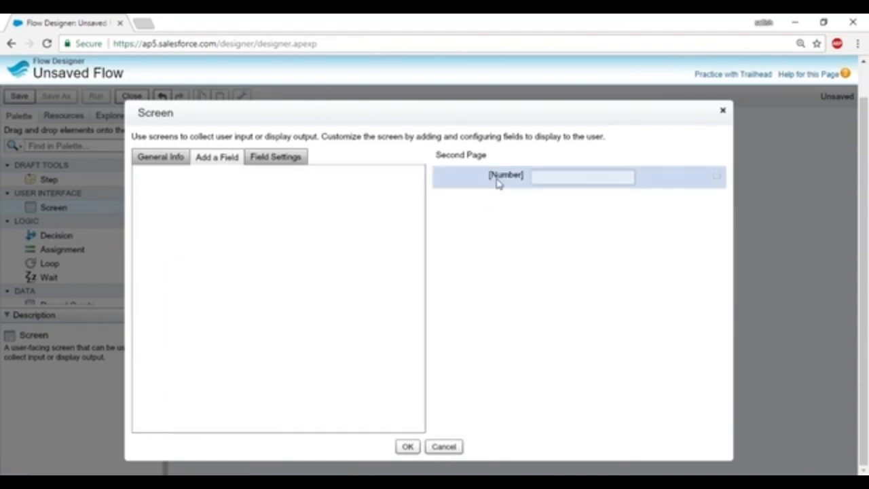
pyautogui.write('Enter ')
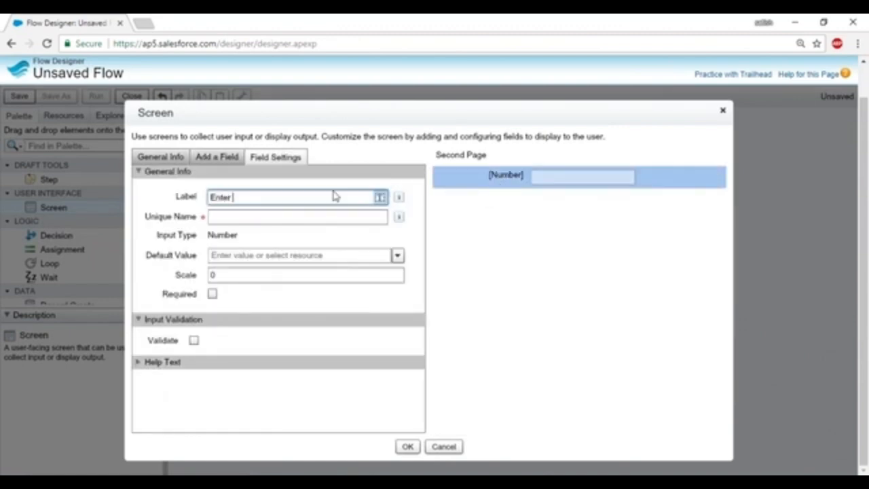
pyautogui.write('Age')
pyautogui.press('Tab')
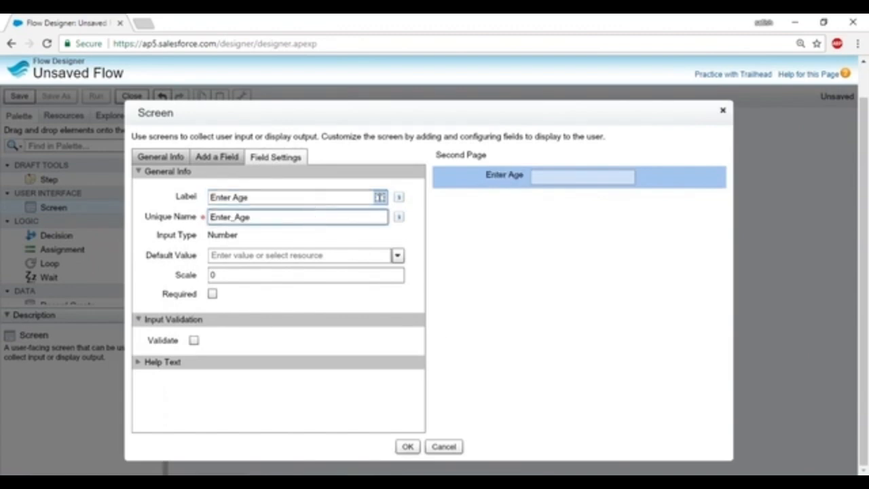
# Add a 'Salary' Currency field and save the Second Page screen.
pyautogui.click(226, 162)
pyautogui.moveTo(185, 238); pyautogui.dragTo(524, 210)
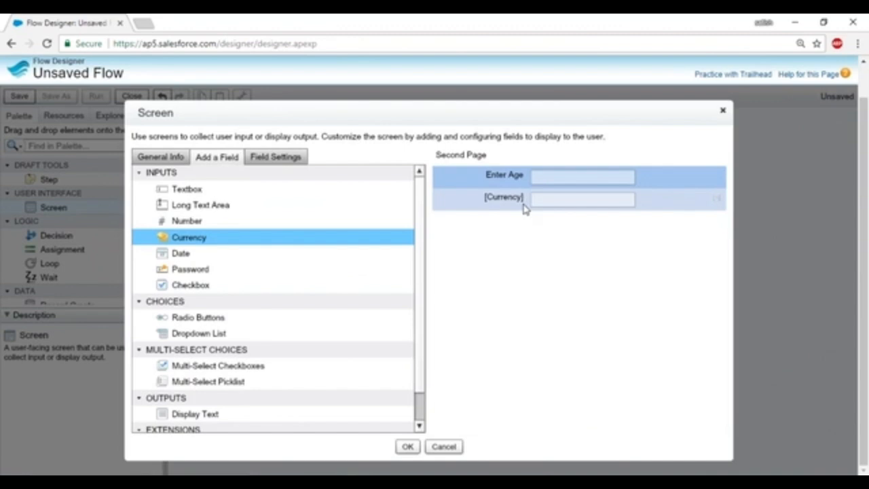
pyautogui.write('Salary')
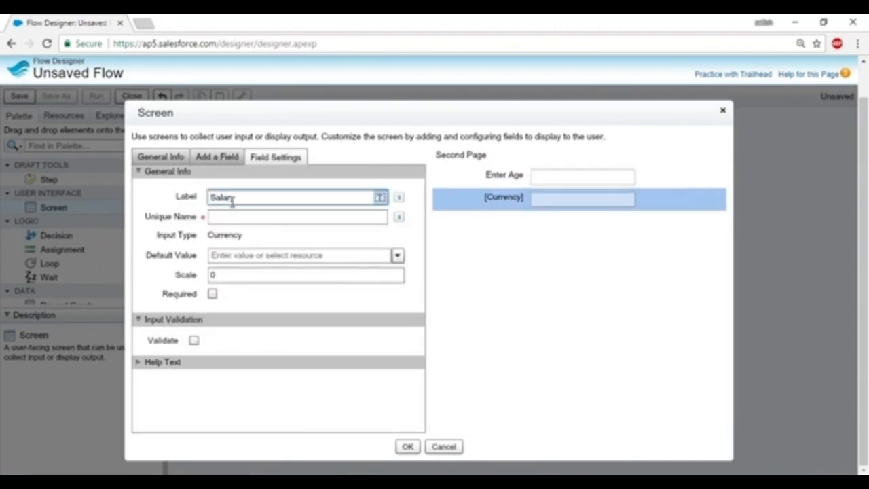
pyautogui.click(232, 216)
pyautogui.click(407, 446)
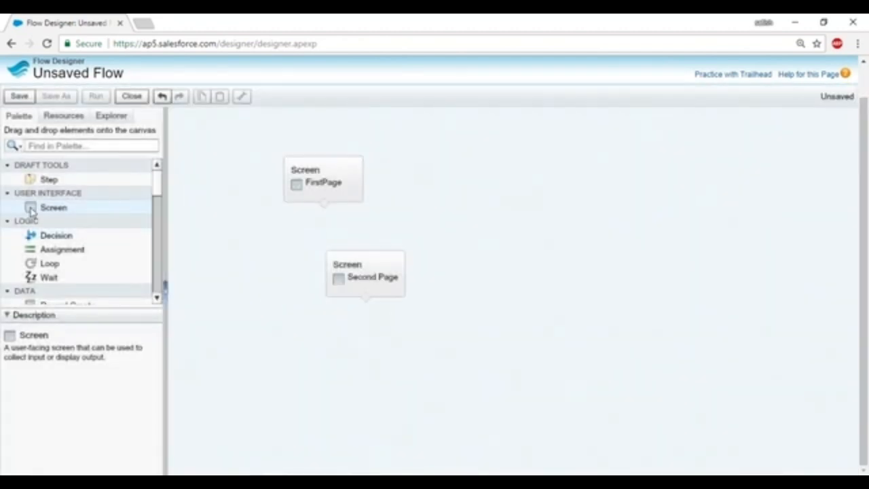
# Place a new screen named Third Page on the canvas.
pyautogui.moveTo(31, 211); pyautogui.dragTo(396, 368)
pyautogui.write('Enter')
pyautogui.press('BackSpace')
pyautogui.press('BackSpace')
pyautogui.press('BackSpace')
pyautogui.press('BackSpace')
pyautogui.press('BackSpace')
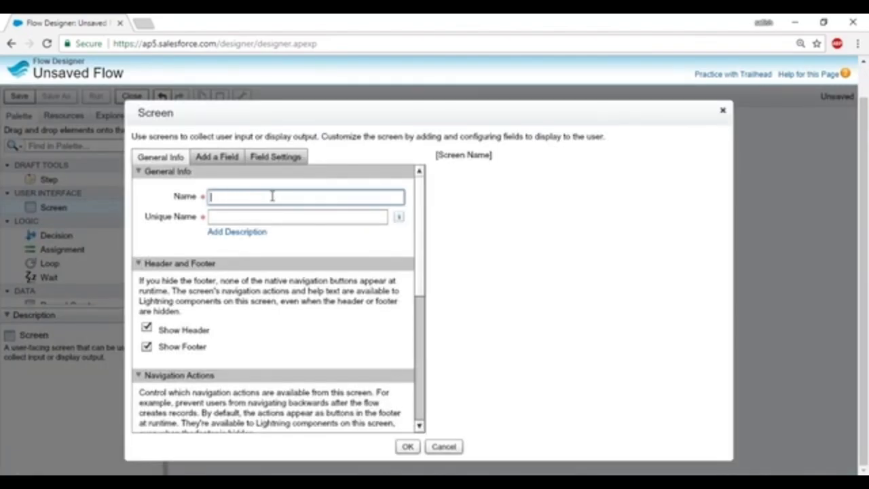
pyautogui.write('Third Page')
pyautogui.click(258, 215)
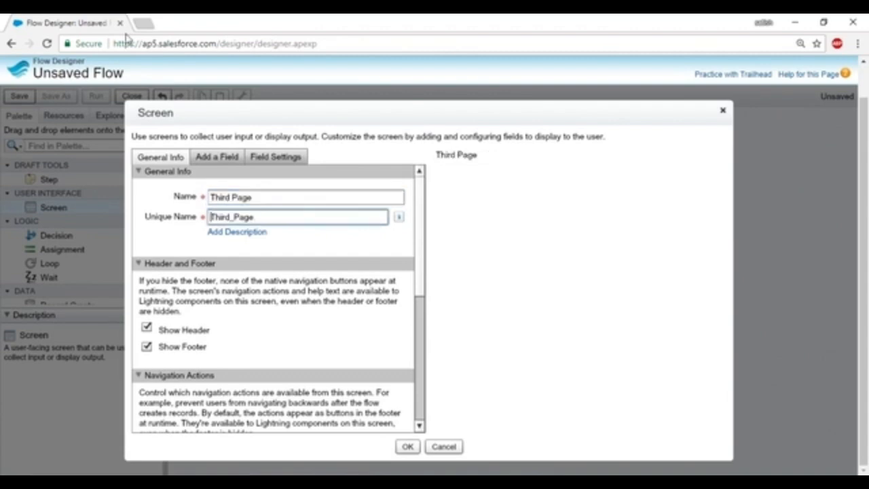
# Add a Dropdown List field labelled Education to Third Page.
pyautogui.click(211, 157)
pyautogui.scroll(-1, 248, 272)
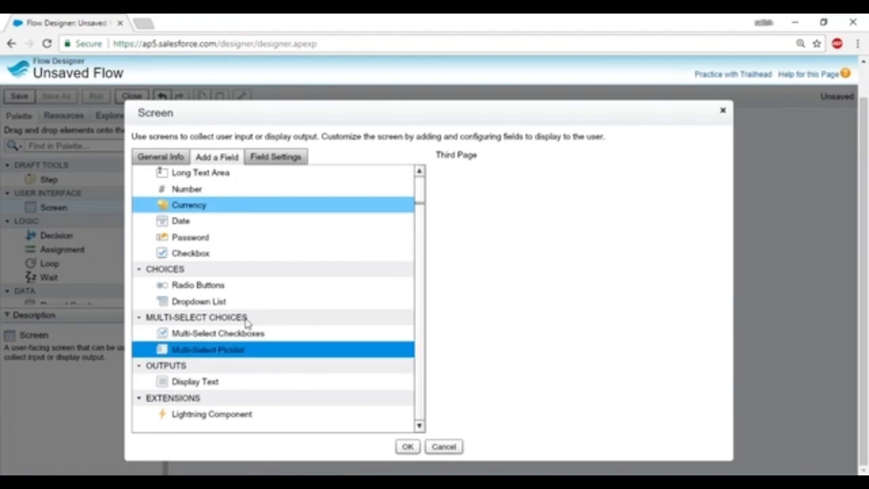
pyautogui.moveTo(193, 307); pyautogui.dragTo(469, 208)
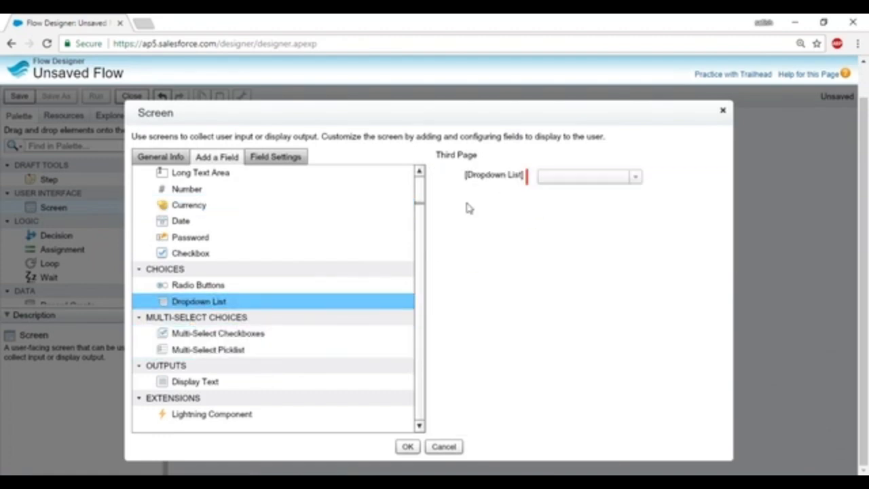
pyautogui.click(498, 179)
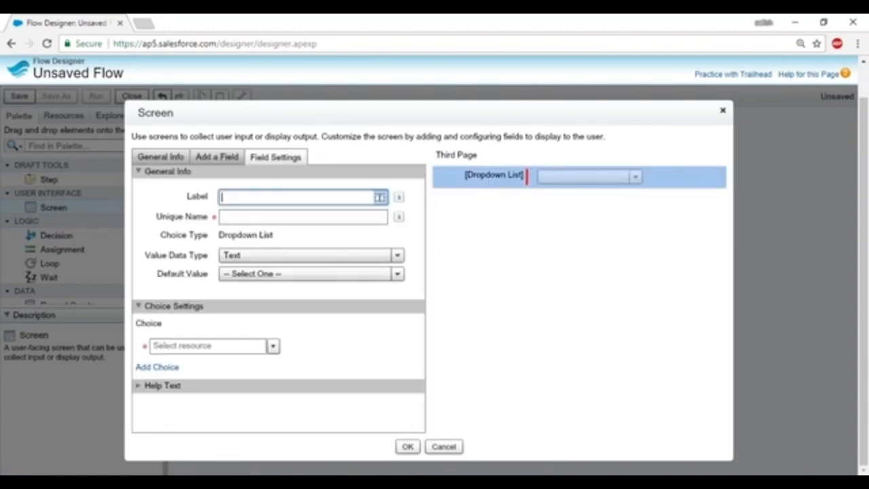
pyautogui.click(268, 196)
pyautogui.write('Educati')
pyautogui.click(254, 218)
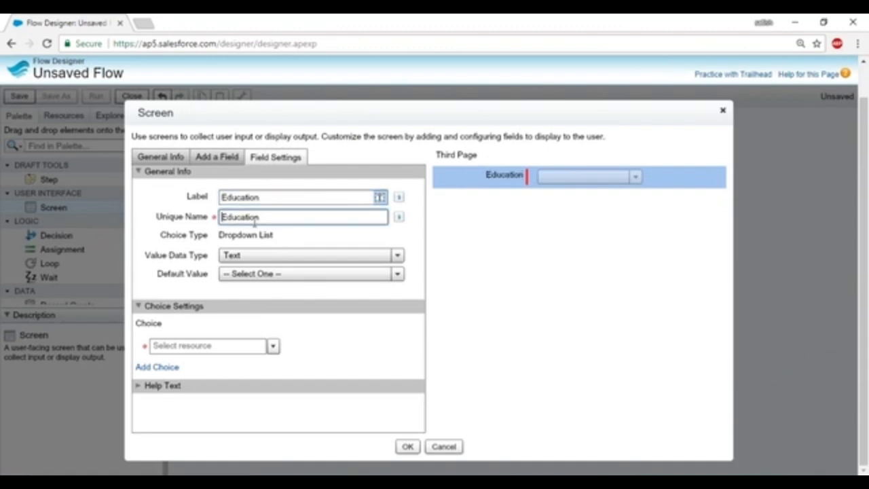
# Create a BTech Choice resource as the dropdown's first option.
pyautogui.click(272, 347)
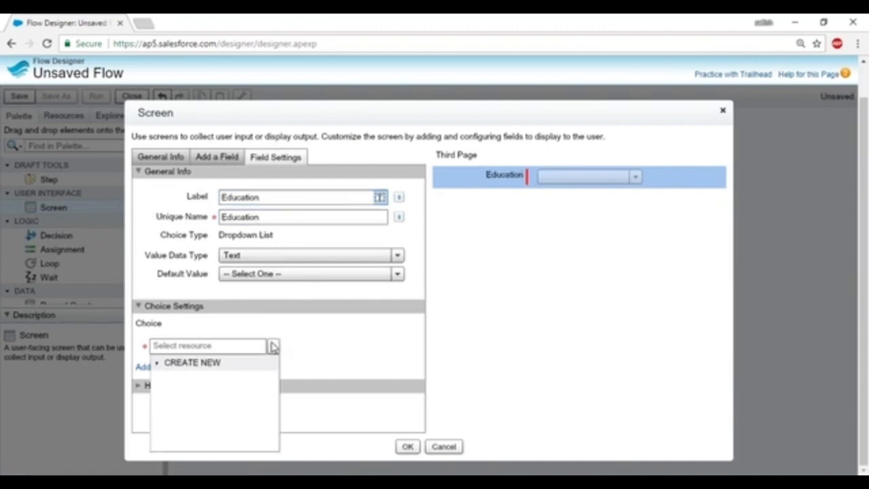
pyautogui.click(169, 365)
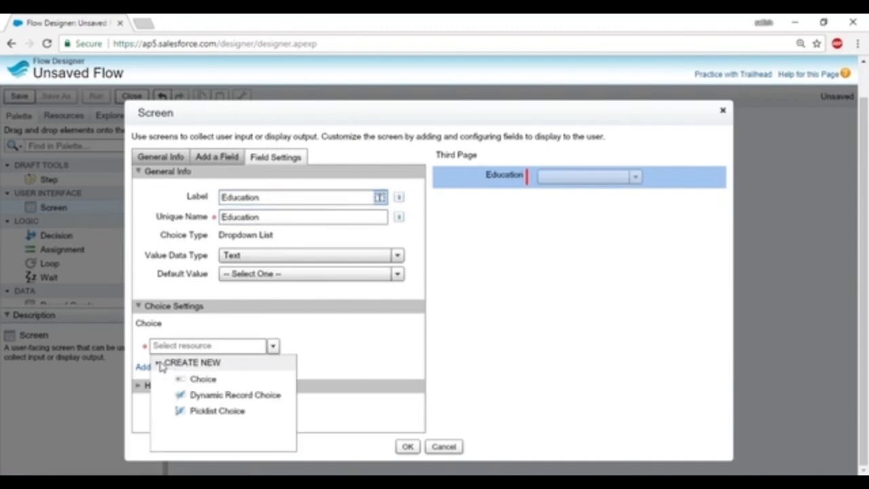
pyautogui.click(204, 378)
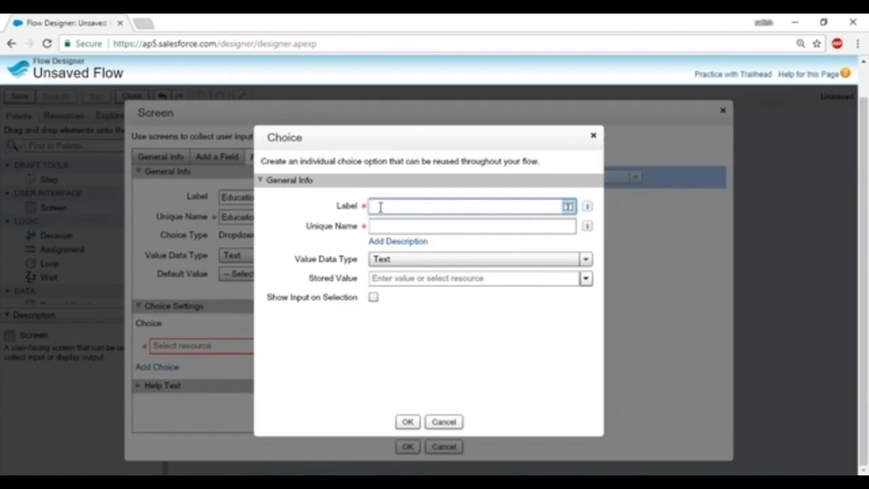
pyautogui.write('BTech')
pyautogui.click(389, 226)
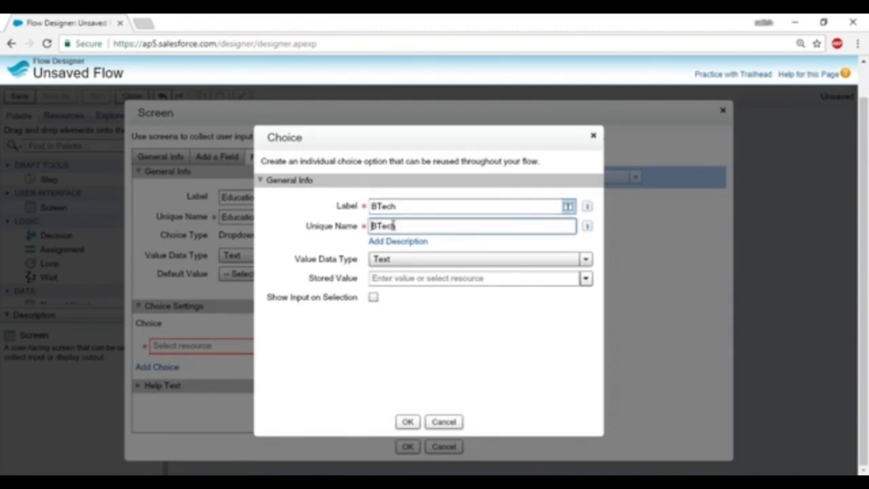
pyautogui.click(408, 421)
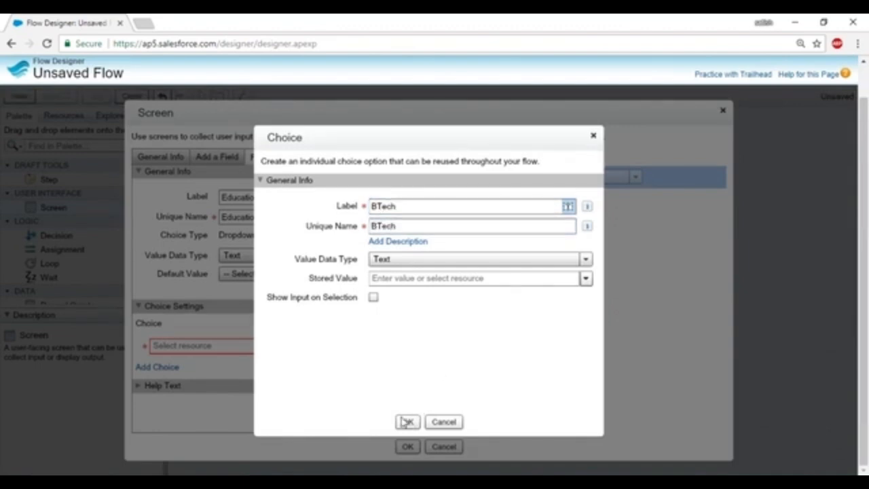
# Add a second choice, MTech, with stored value MTech.
pyautogui.click(155, 367)
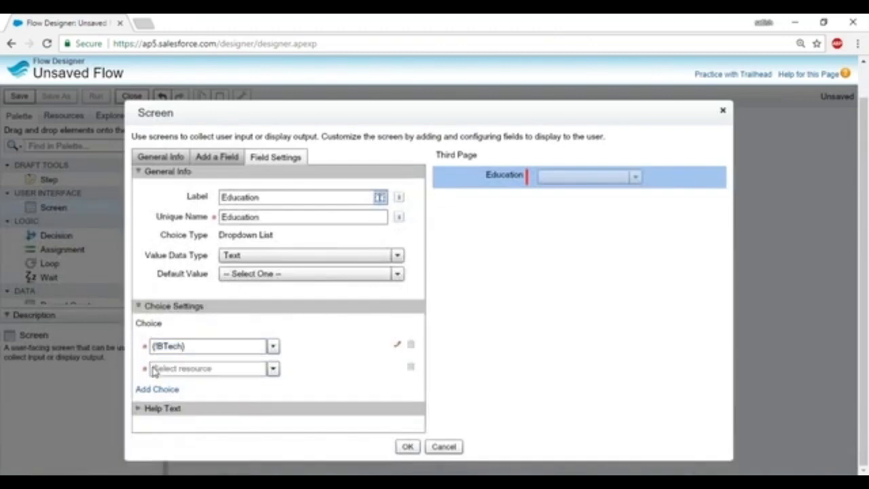
pyautogui.click(272, 369)
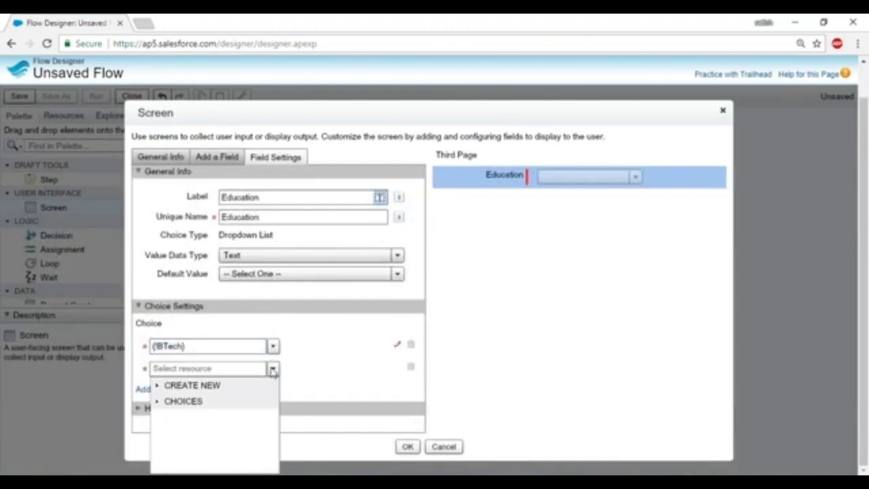
pyautogui.click(157, 386)
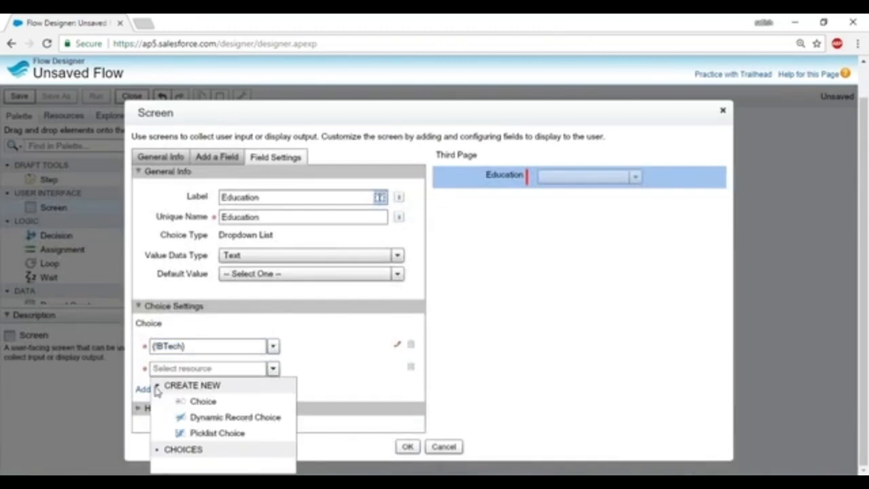
pyautogui.click(204, 404)
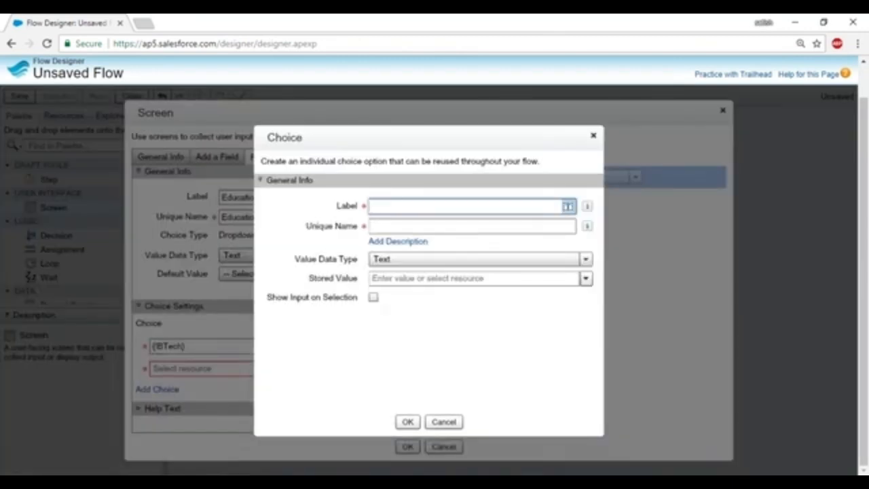
pyautogui.write('MTec')
pyautogui.write('h')
pyautogui.press('Tab')
pyautogui.click(387, 281)
pyautogui.write('Mtec')
pyautogui.press('BackSpace')
pyautogui.press('BackSpace')
pyautogui.press('BackSpace')
pyautogui.write('Tech')
pyautogui.click(407, 422)
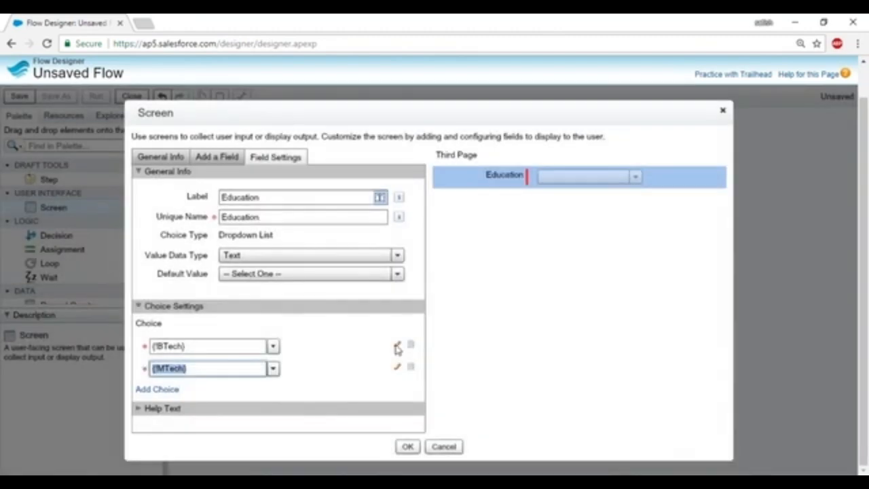
# Give the BTech choice the stored value BTech.
pyautogui.click(398, 347)
pyautogui.click(392, 275)
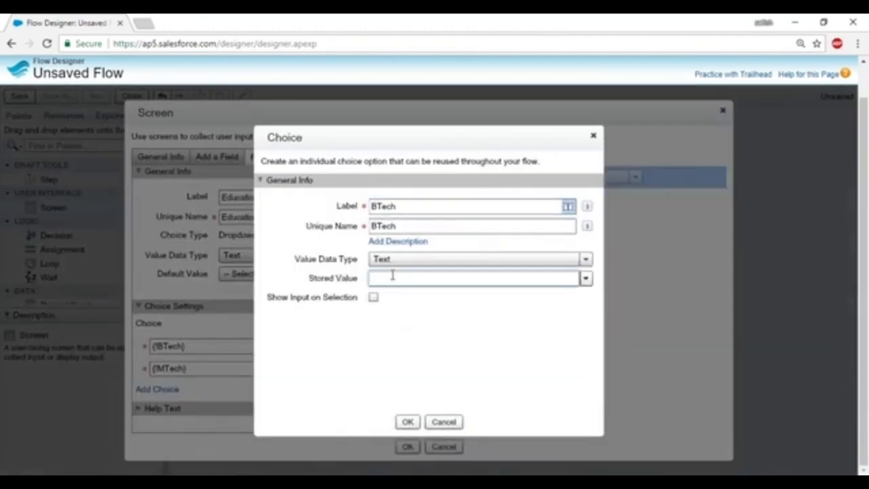
pyautogui.write('BTech')
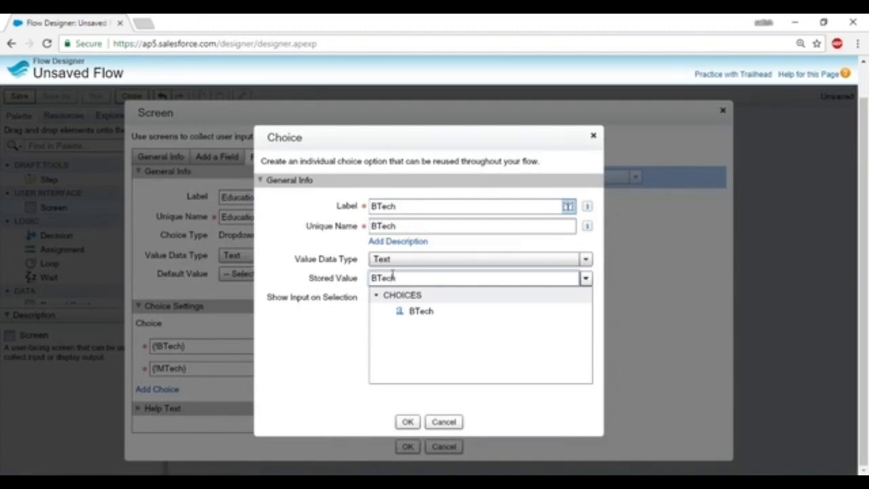
pyautogui.click(410, 422)
pyautogui.click(408, 422)
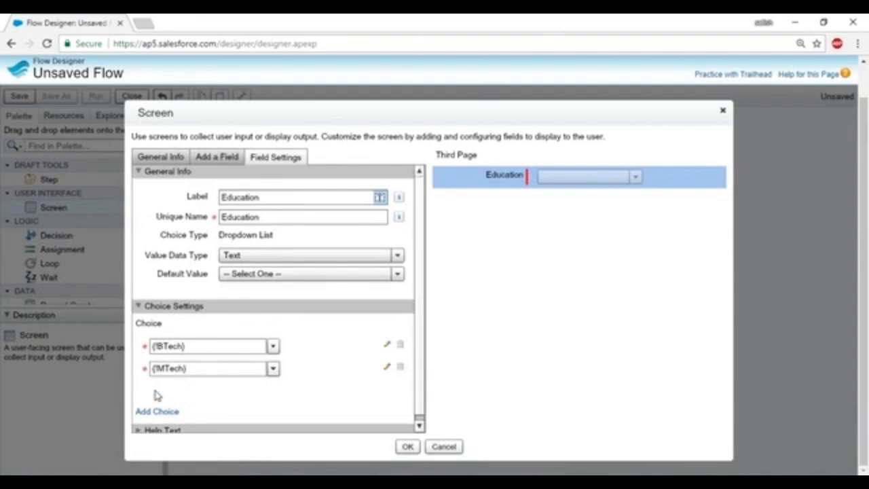
# Add a third choice, Phd, with stored value Phd, and save the Third Page screen.
pyautogui.click(157, 409)
pyautogui.click(273, 385)
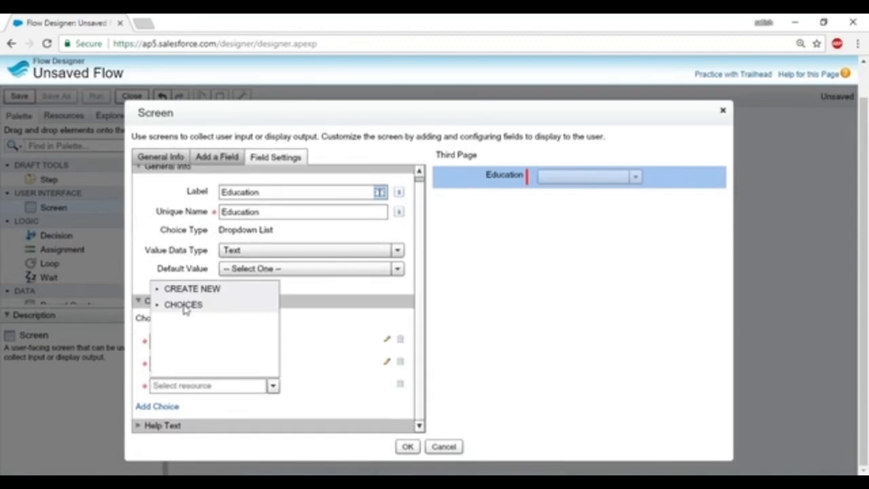
pyautogui.click(162, 289)
pyautogui.click(182, 304)
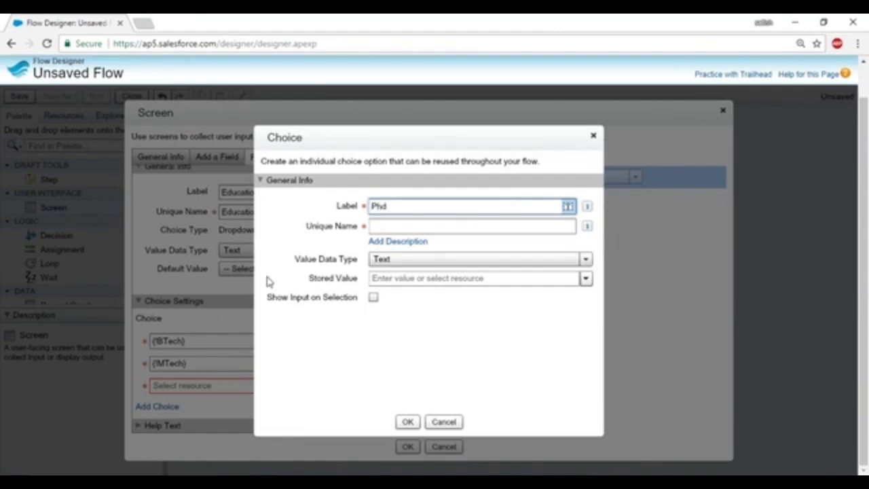
pyautogui.click(403, 229)
pyautogui.click(413, 281)
pyautogui.write('Phd')
pyautogui.click(408, 422)
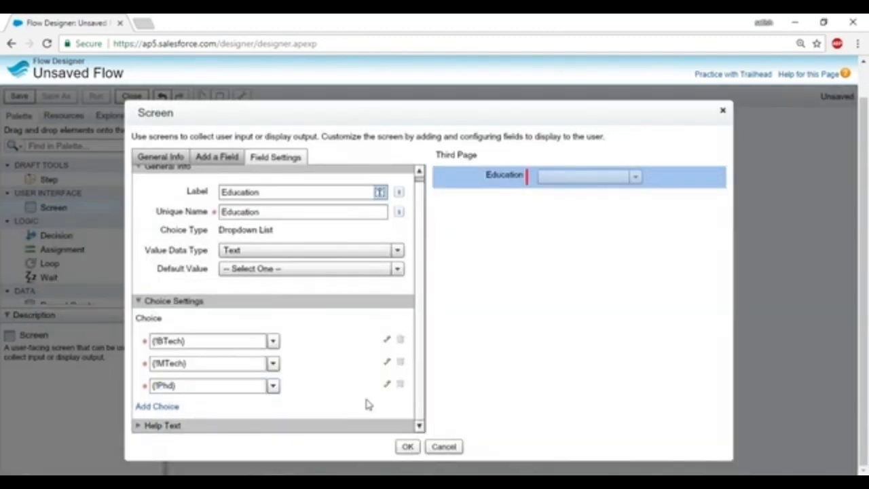
pyautogui.click(407, 446)
pyautogui.click(302, 166)
# Arrange the screens, connect FirstPage → Second Page → Third Page, and drop in a new Screen.
pyautogui.moveTo(293, 175); pyautogui.dragTo(213, 146)
pyautogui.moveTo(355, 283); pyautogui.dragTo(282, 236)
pyautogui.moveTo(394, 353); pyautogui.dragTo(323, 304)
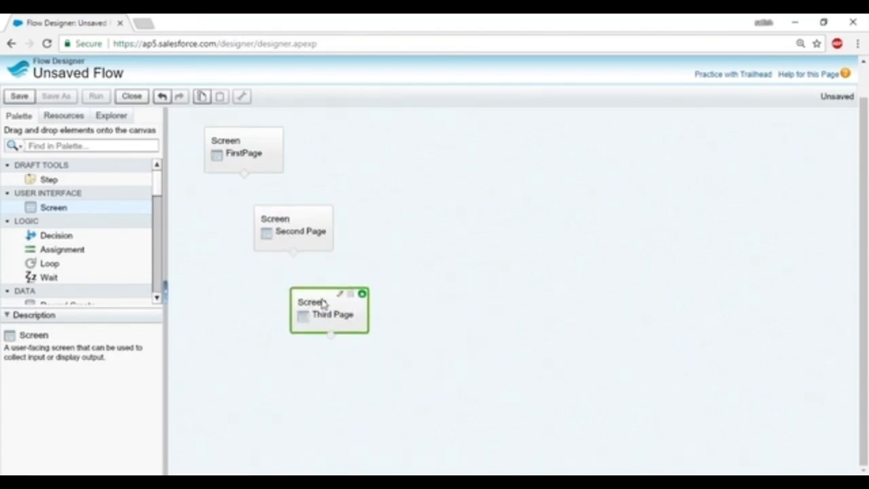
pyautogui.moveTo(243, 173); pyautogui.dragTo(281, 220)
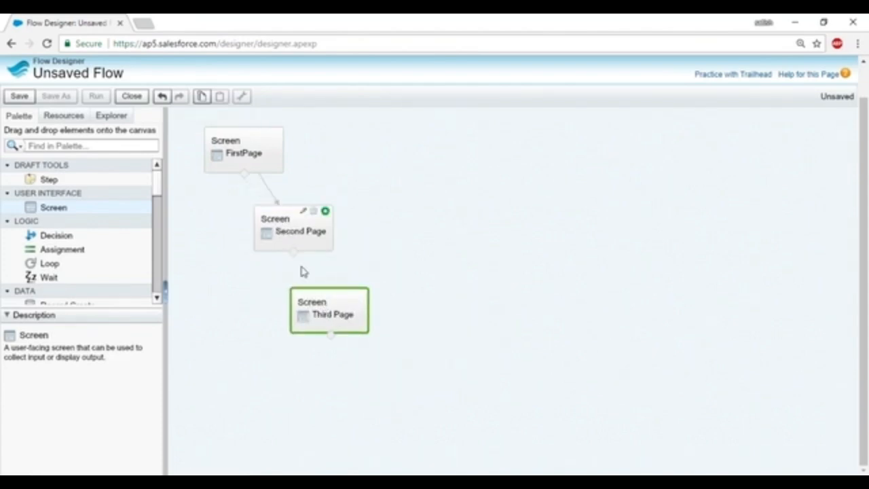
pyautogui.moveTo(293, 253); pyautogui.dragTo(328, 304)
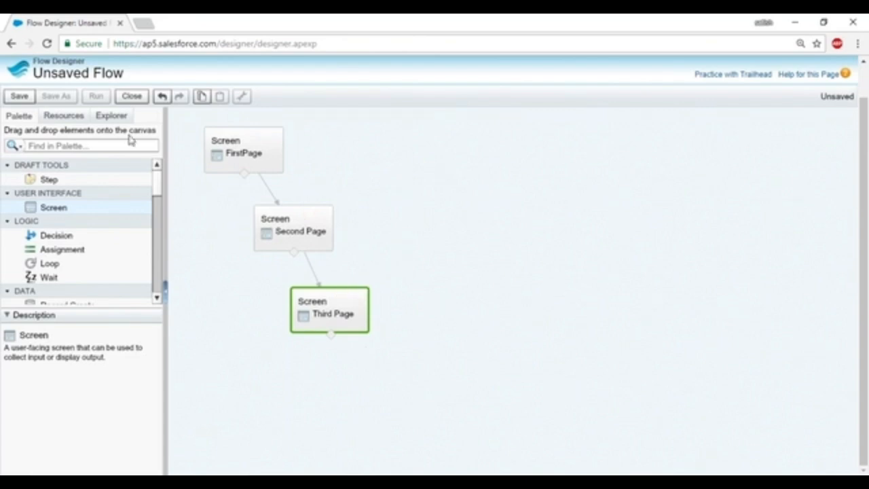
pyautogui.moveTo(53, 208); pyautogui.dragTo(341, 378)
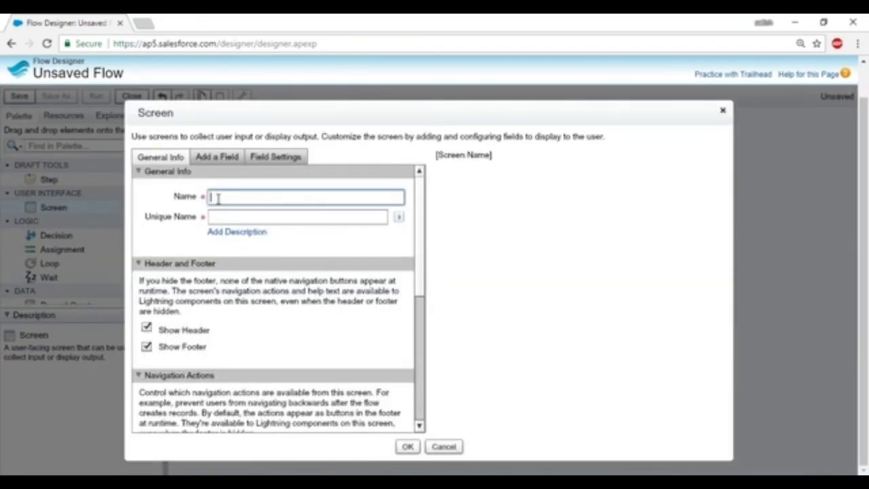
# Name the screen Fourth Page and add a Display Text field to it.
pyautogui.write('Fourth Page')
pyautogui.click(225, 218)
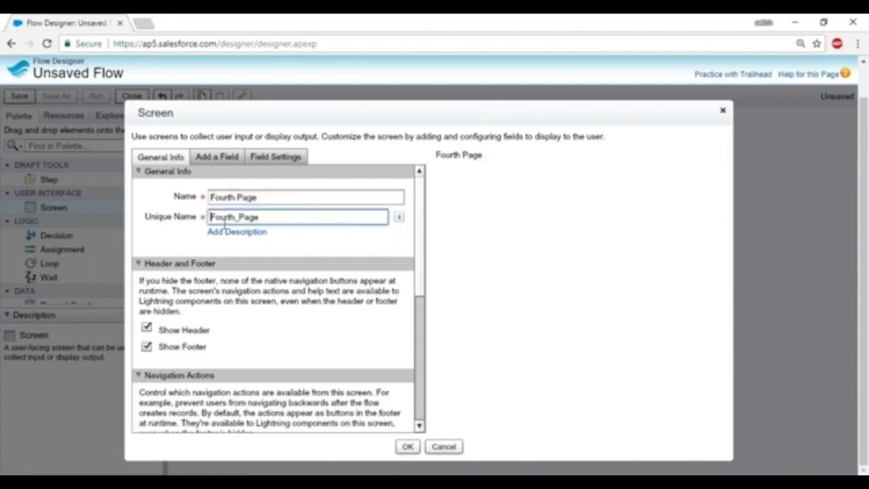
pyautogui.click(205, 157)
pyautogui.click(184, 383)
pyautogui.moveTo(182, 385); pyautogui.dragTo(503, 197)
pyautogui.click(471, 175)
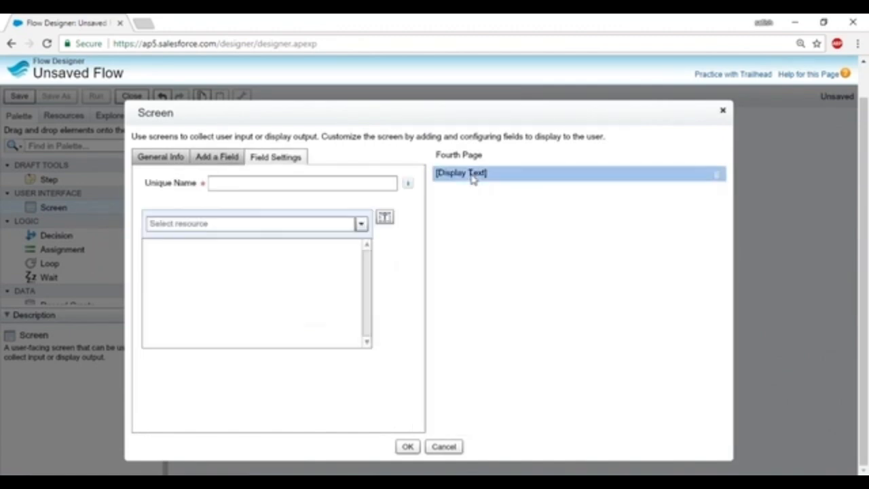
# Name the display field displayRes and set its text to 'Name :'.
pyautogui.click(229, 178)
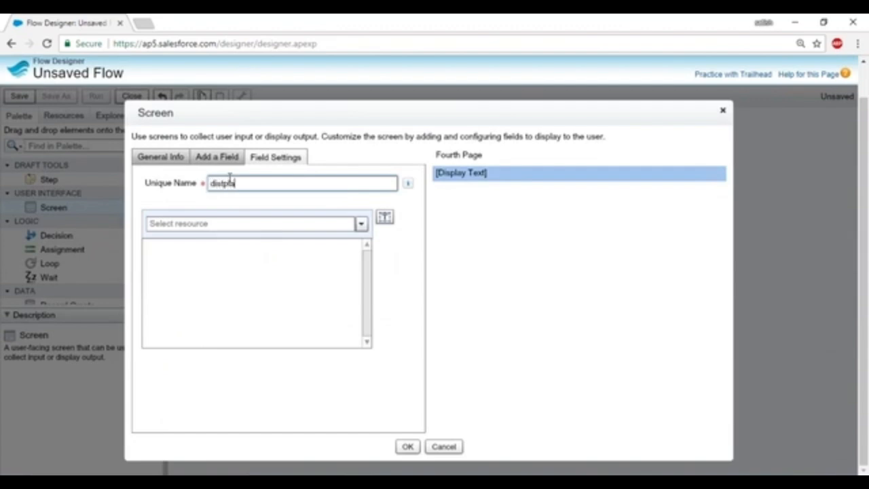
pyautogui.press('BackSpace')
pyautogui.press('BackSpace')
pyautogui.press('BackSpace')
pyautogui.click(220, 242)
pyautogui.write('Name :')
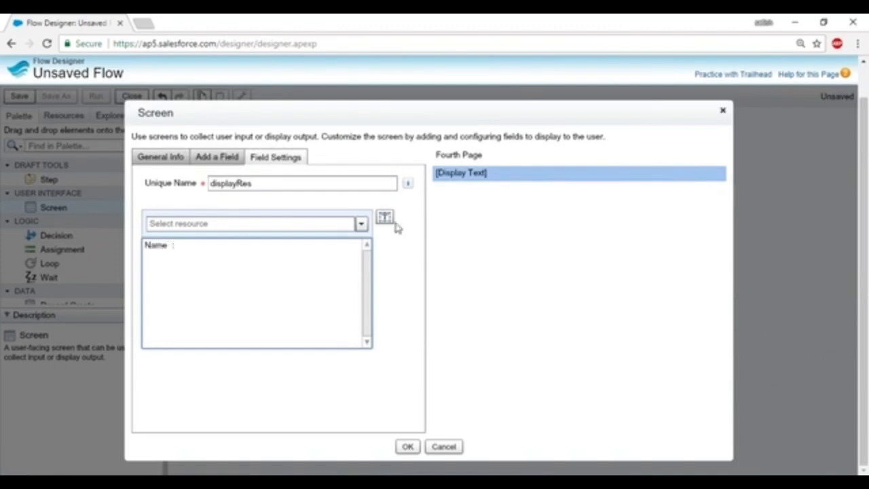
pyautogui.click(361, 224)
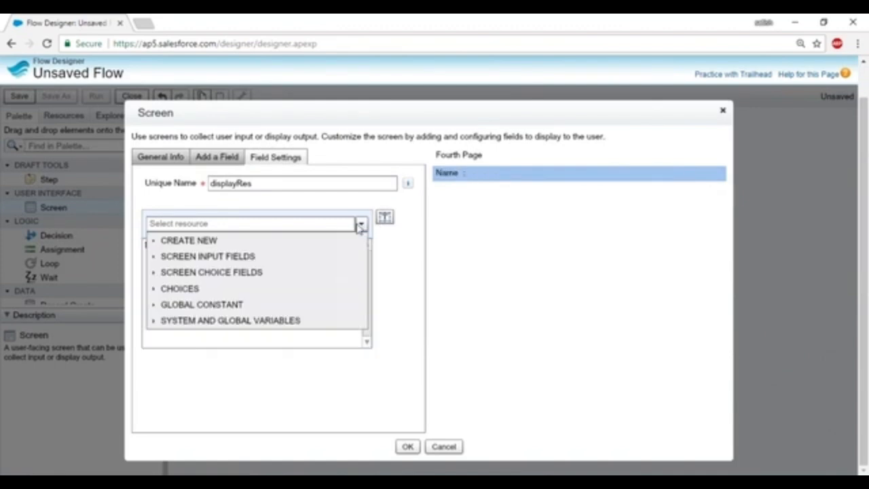
# Insert {!First_Name} and {!Last_Name} after the Name label in the display text.
pyautogui.click(154, 257)
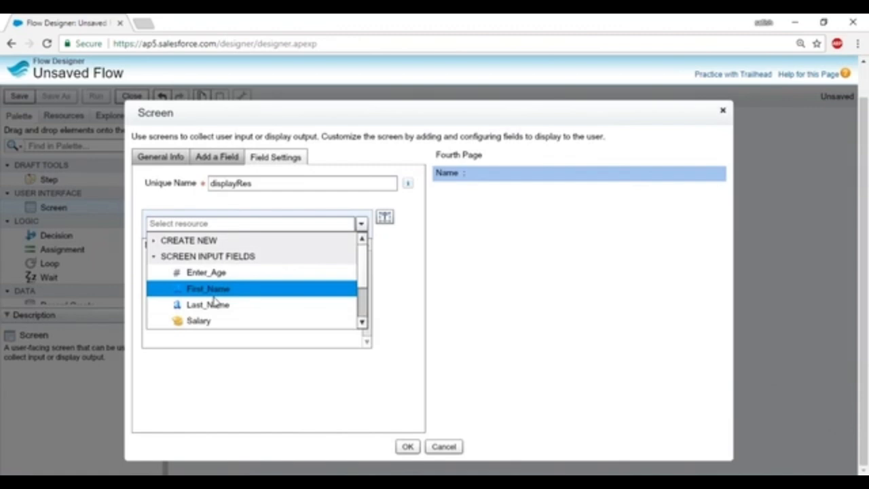
pyautogui.click(212, 290)
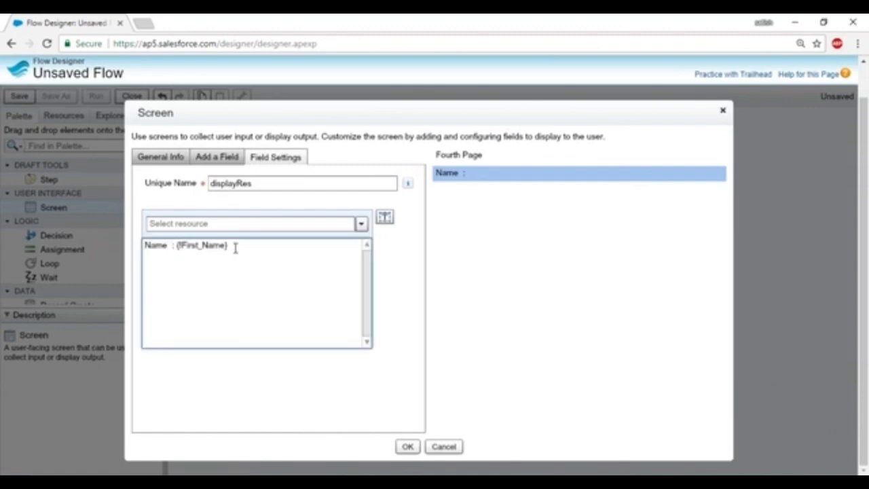
pyautogui.click(361, 225)
pyautogui.click(162, 275)
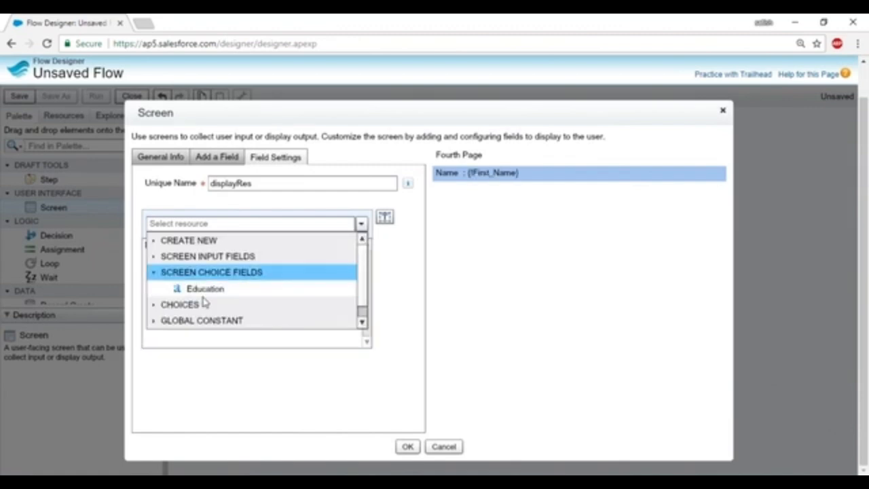
pyautogui.click(158, 258)
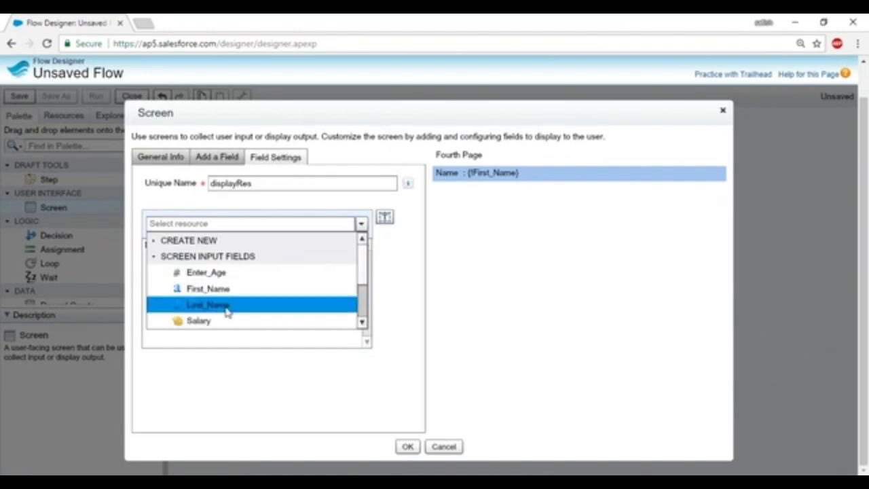
pyautogui.click(227, 307)
pyautogui.click(225, 244)
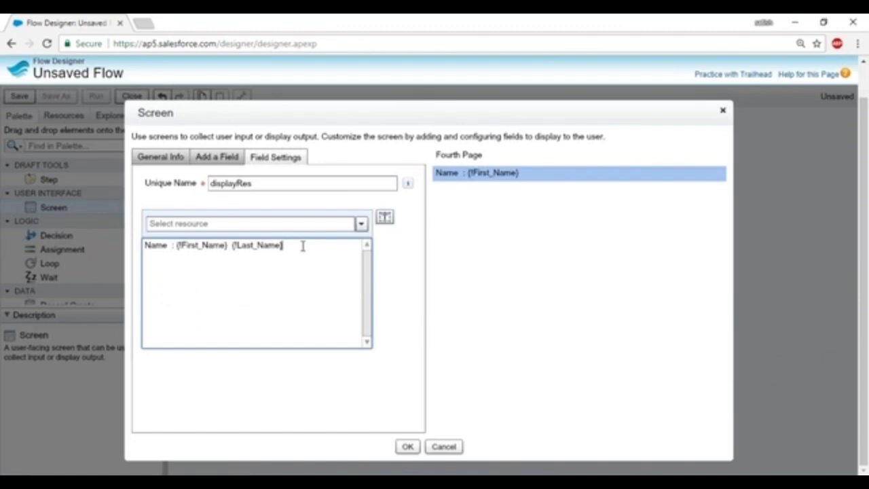
# Complete the Age label and insert {!Enter_Age} after it.
pyautogui.write('ge :')
pyautogui.click(360, 223)
pyautogui.click(153, 272)
pyautogui.click(153, 271)
pyautogui.click(154, 289)
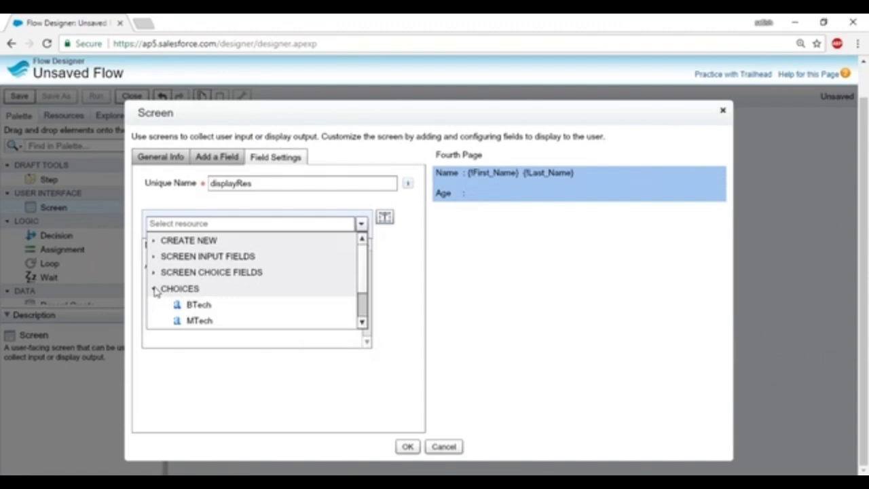
pyautogui.click(154, 289)
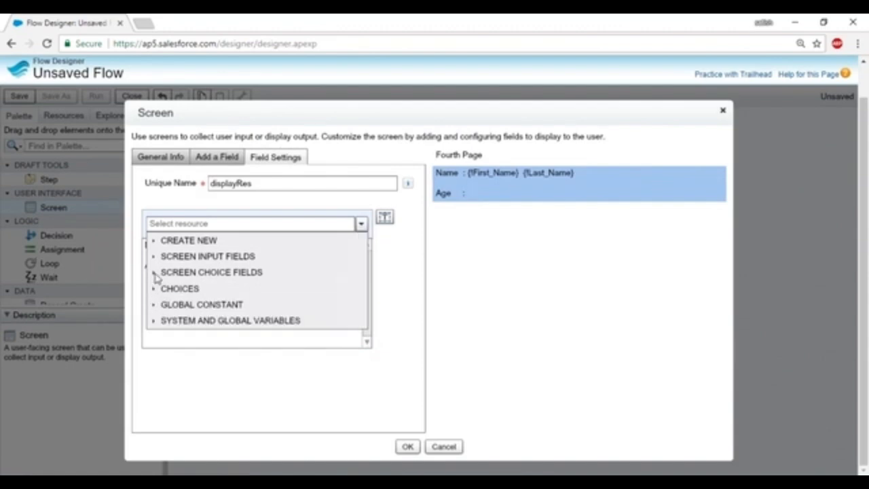
pyautogui.click(154, 256)
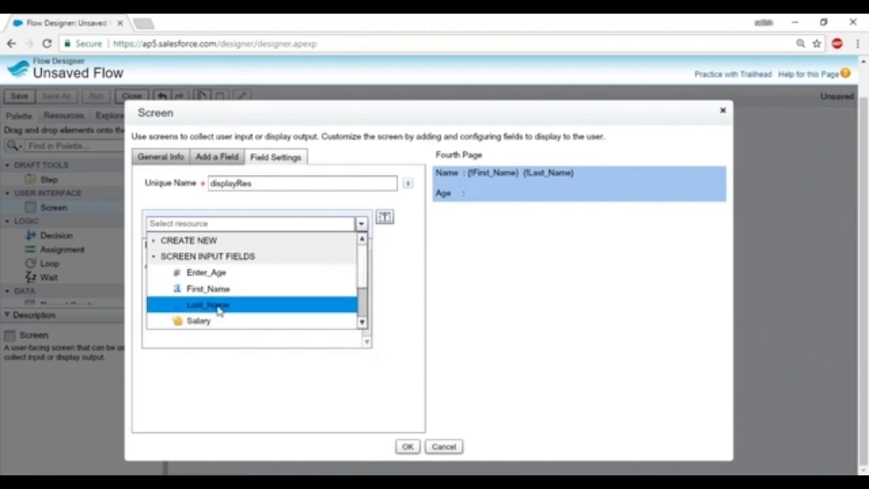
pyautogui.click(220, 279)
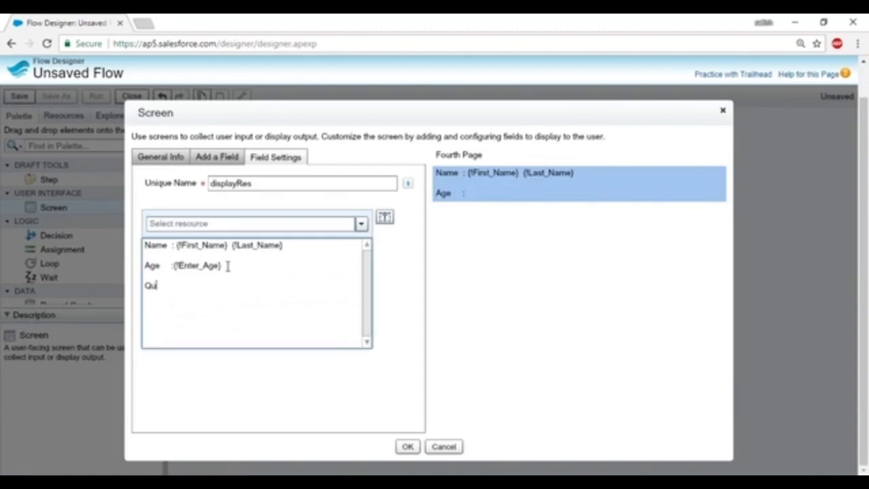
# Complete the Qualification label and insert {!Education} after it.
pyautogui.write('ion :')
pyautogui.click(360, 225)
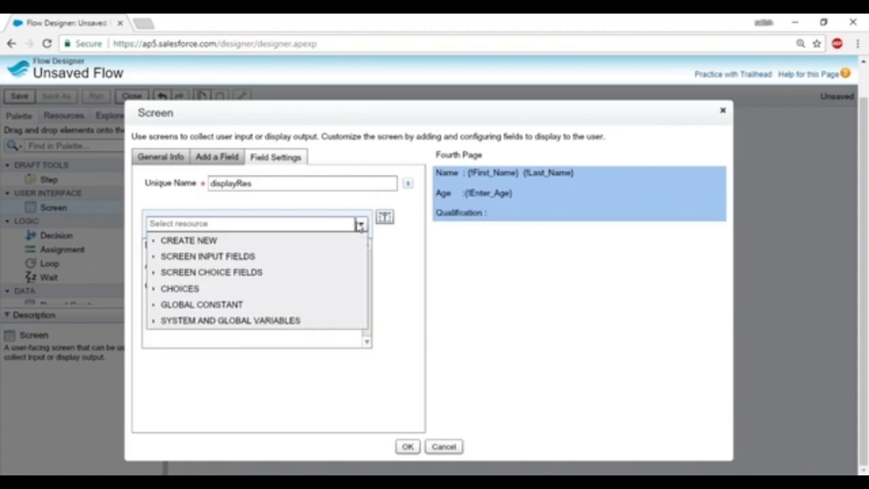
pyautogui.click(154, 272)
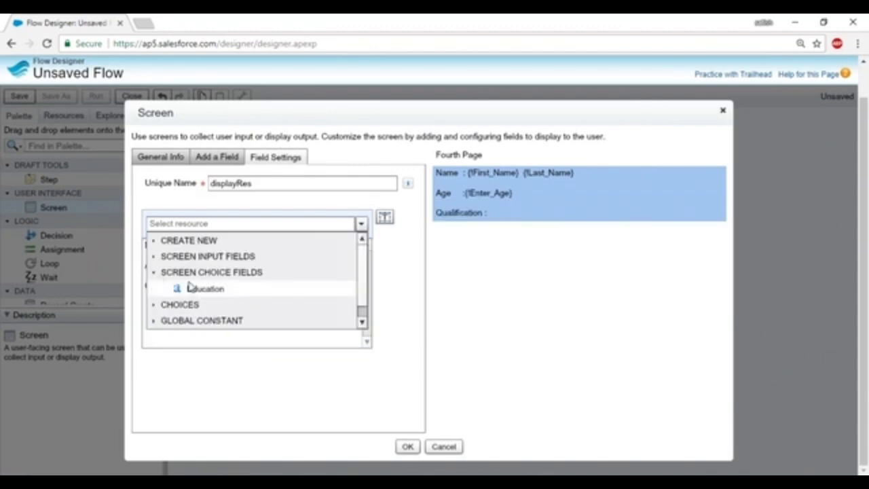
pyautogui.click(183, 287)
# Add a Salary line followed by the {!Salary} field.
pyautogui.press('Return')
pyautogui.write('Salary :')
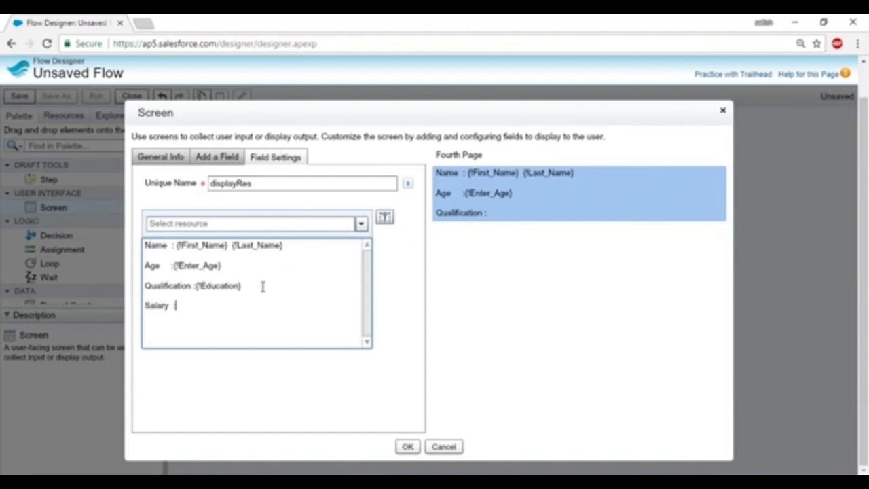
pyautogui.click(360, 224)
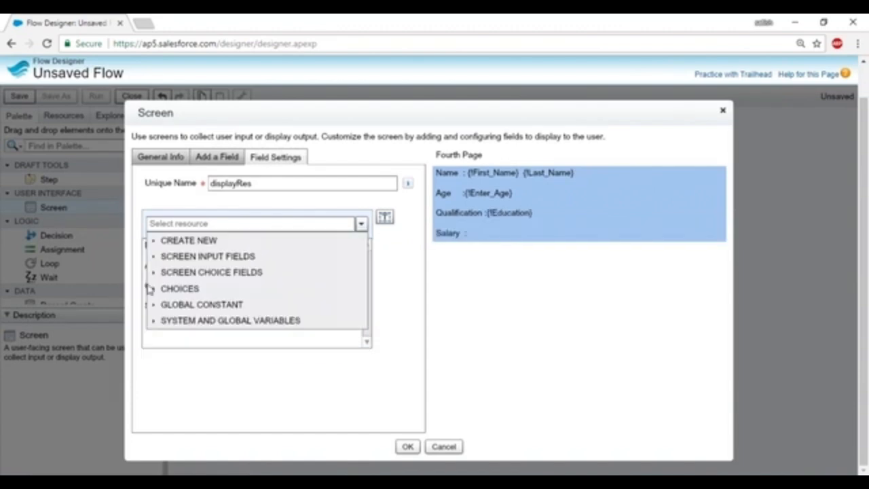
pyautogui.click(163, 257)
pyautogui.scroll(-1, 282, 288)
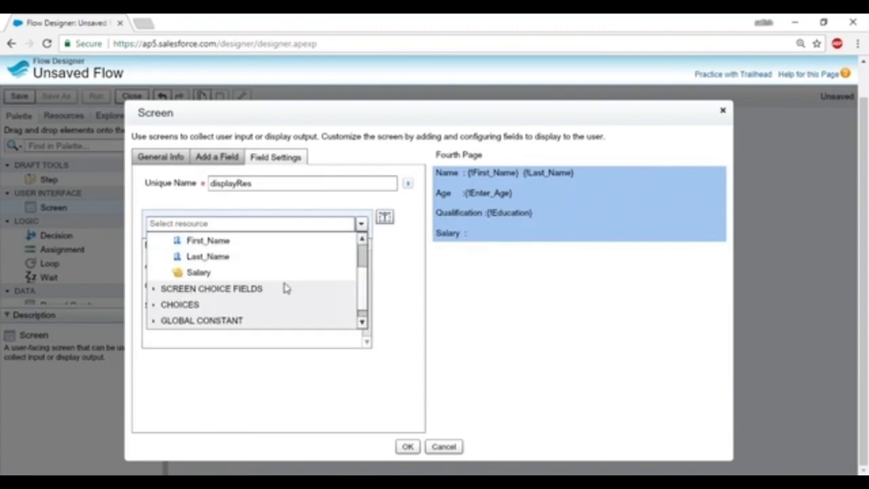
pyautogui.scroll(4, 253, 278)
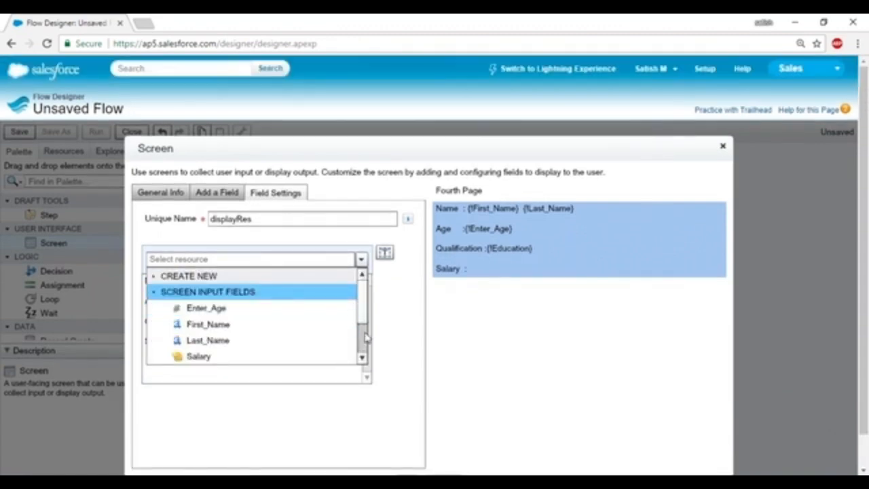
pyautogui.scroll(-2, 360, 316)
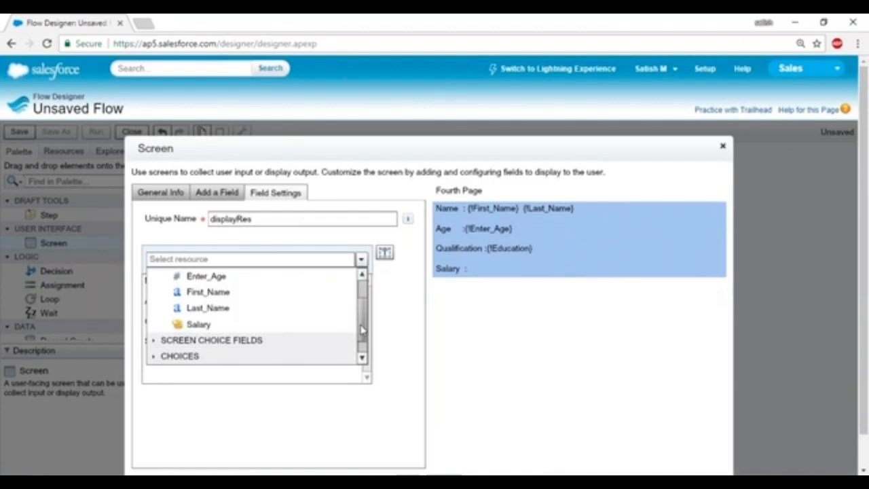
pyautogui.click(212, 324)
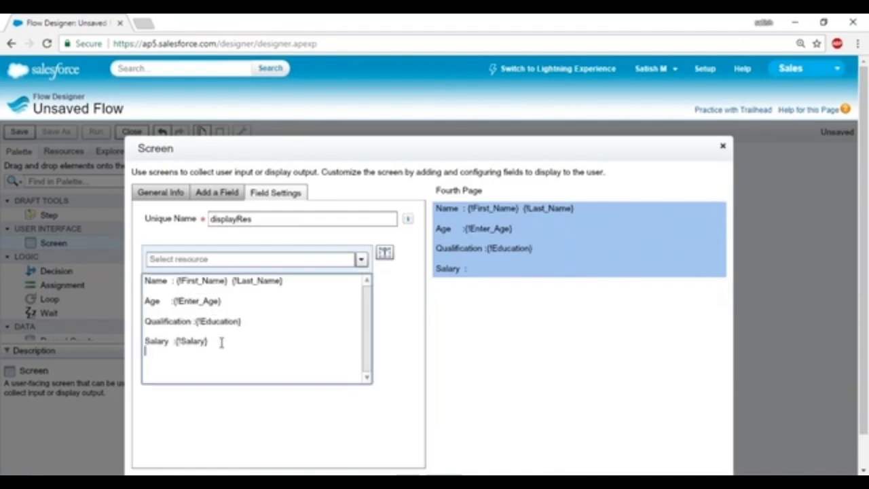
# Start an Exp line, then delete it without inserting a resource.
pyautogui.write('Exp :')
pyautogui.click(361, 259)
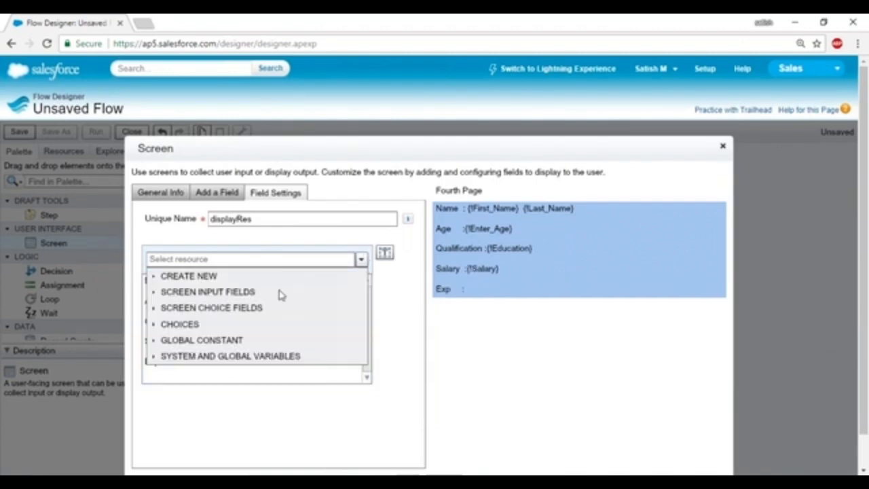
pyautogui.click(155, 292)
pyautogui.scroll(-3, 243, 314)
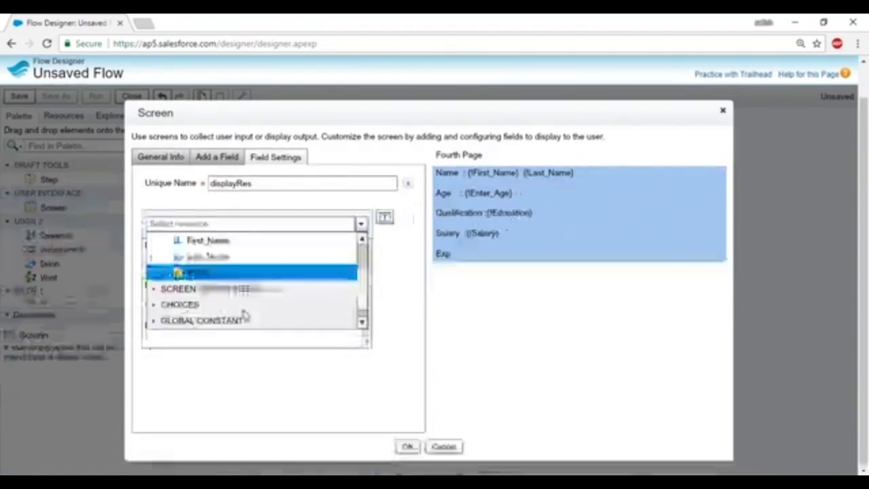
pyautogui.moveTo(367, 292)
pyautogui.mouseDown()
pyautogui.moveTo(365, 285)
pyautogui.moveTo(370, 309)
pyautogui.moveTo(374, 285)
pyautogui.mouseUp()
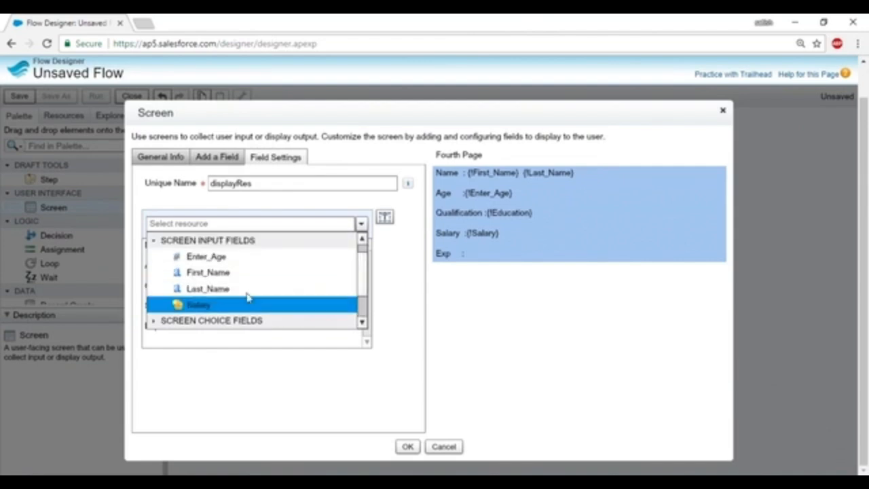
pyautogui.click(154, 241)
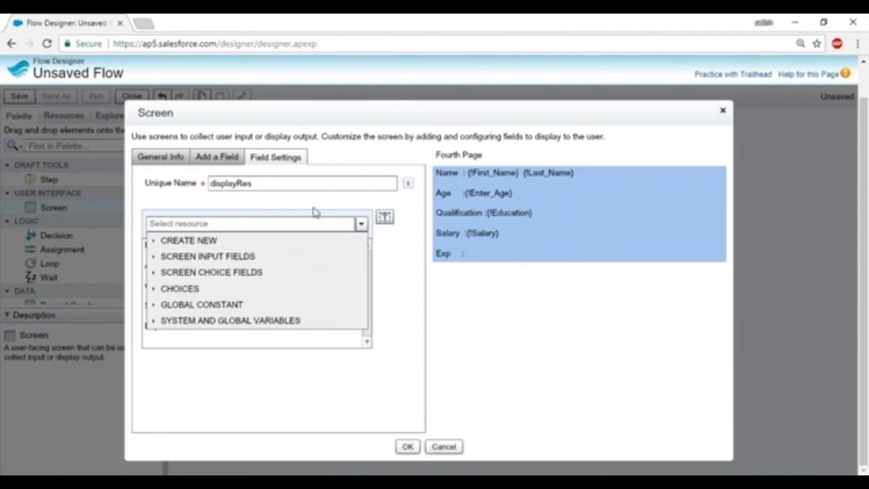
pyautogui.click(390, 320)
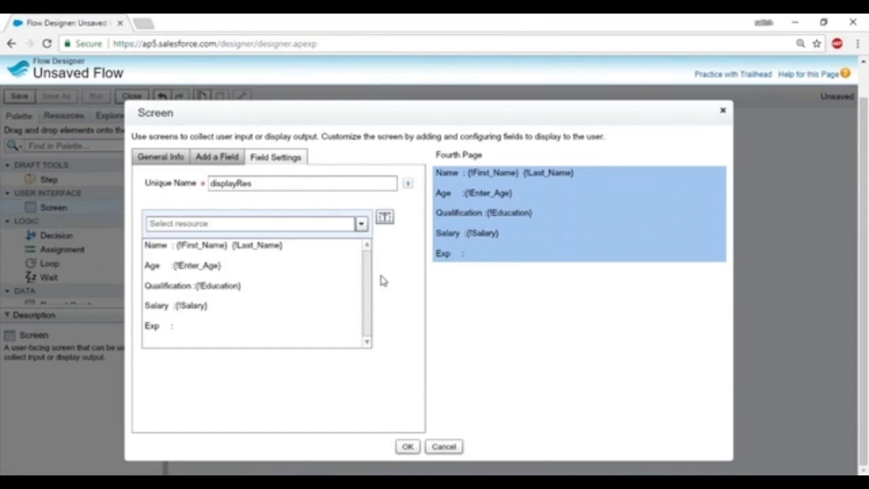
pyautogui.moveTo(186, 329); pyautogui.dragTo(144, 328)
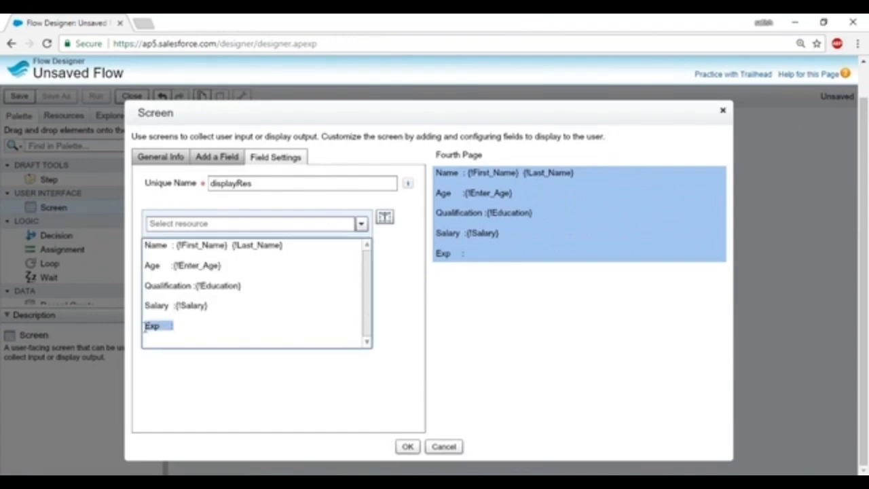
pyautogui.press('BackSpace')
# Keep the screen text, stack Second, Third and Fourth Page under FirstPage, and make FirstPage the start.
pyautogui.click(409, 448)
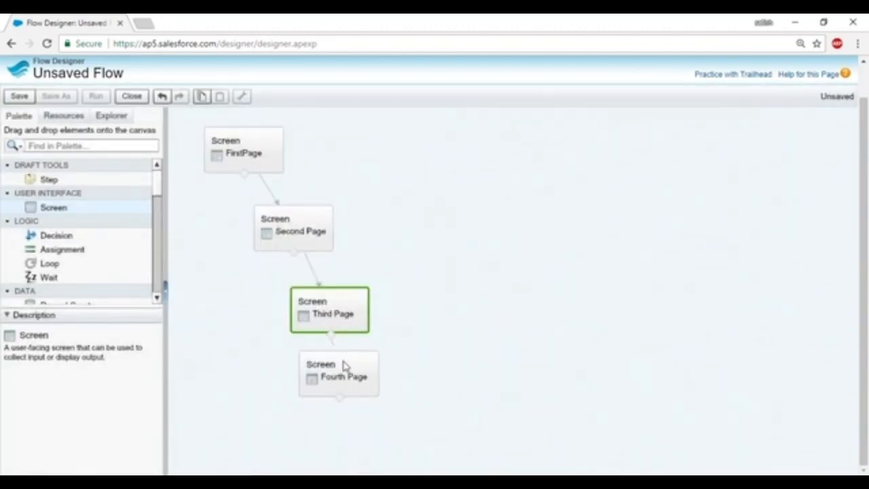
pyautogui.click(281, 230)
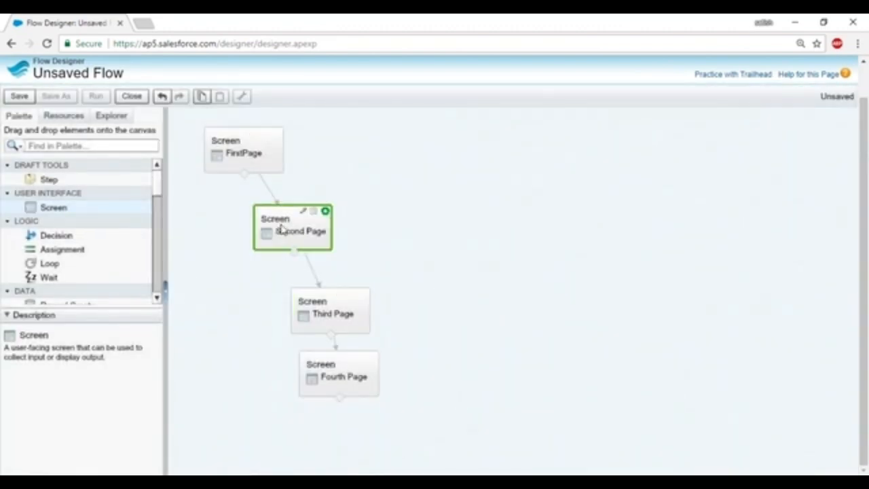
pyautogui.moveTo(282, 230); pyautogui.dragTo(246, 225)
pyautogui.moveTo(335, 310); pyautogui.dragTo(281, 293)
pyautogui.moveTo(348, 374); pyautogui.dragTo(294, 362)
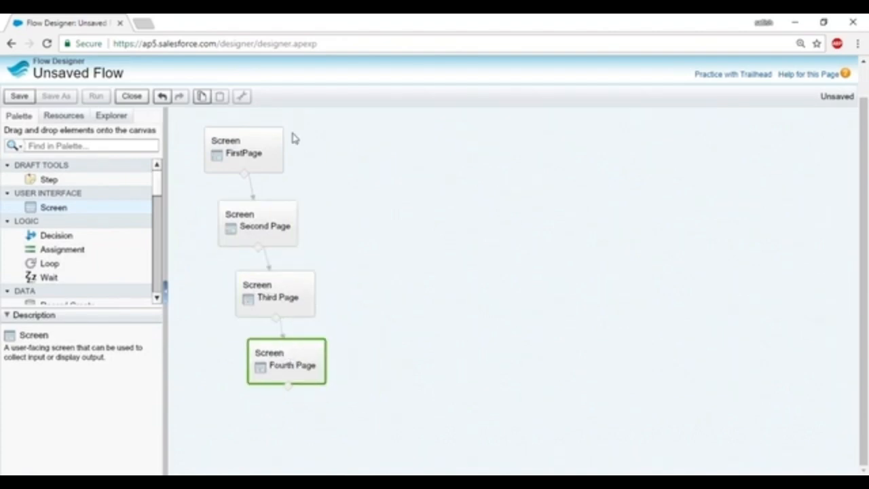
pyautogui.click(275, 134)
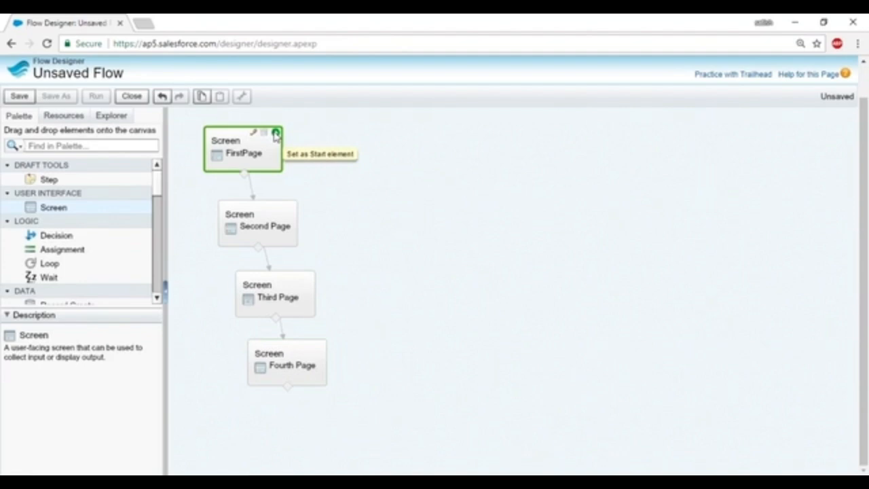
# Save the flow as FlowExample1 with auto-filled unique name, then launch the Developer Console.
pyautogui.click(15, 98)
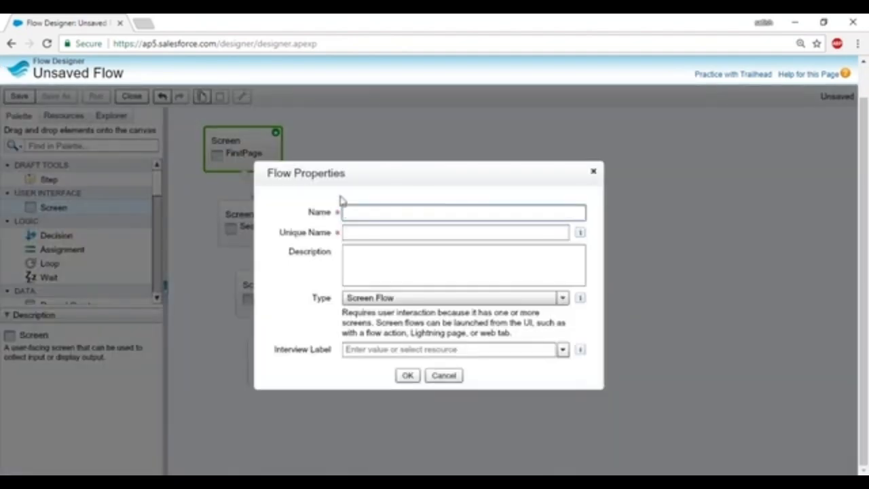
pyautogui.write('FlowExample1')
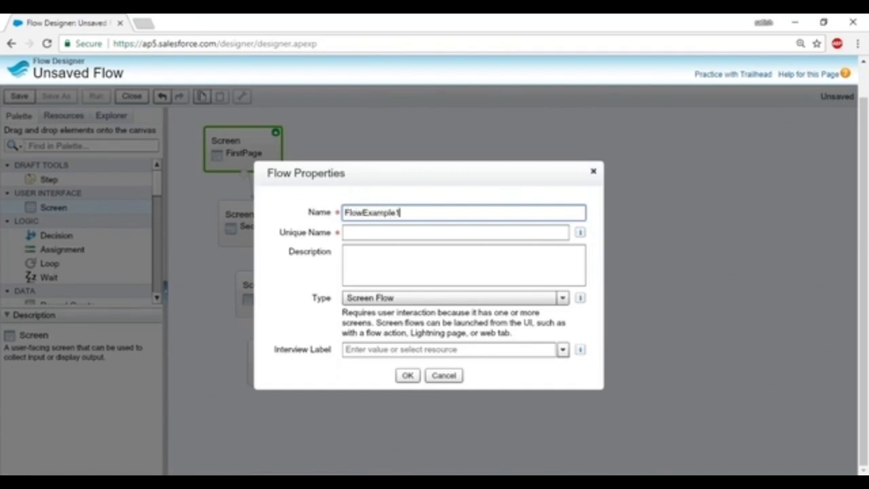
pyautogui.click(374, 234)
pyautogui.click(408, 376)
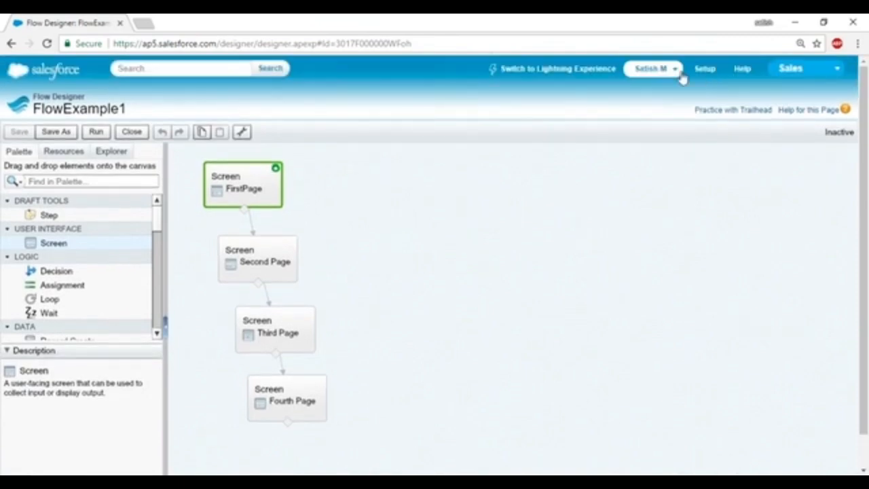
pyautogui.click(675, 74)
pyautogui.click(583, 128)
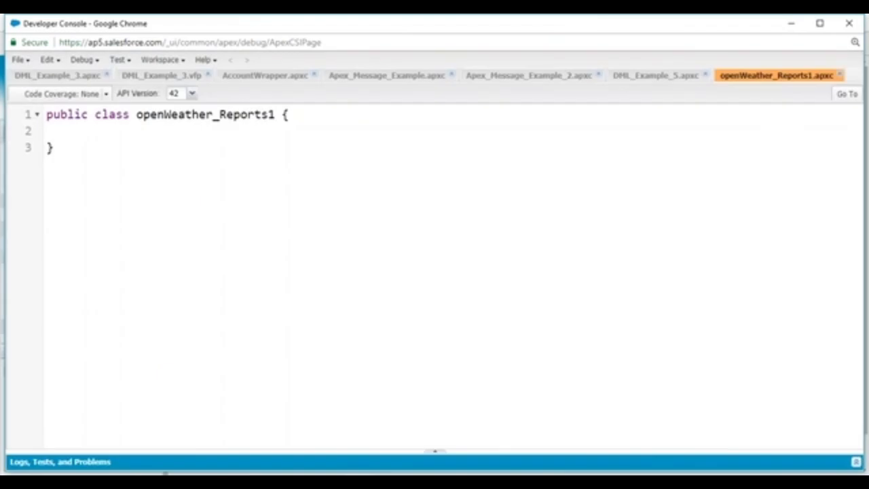
# Close all the open Apex class and page tabs, including DML_Example_3 and AccountWrapper.
pyautogui.click(106, 75)
pyautogui.click(102, 75)
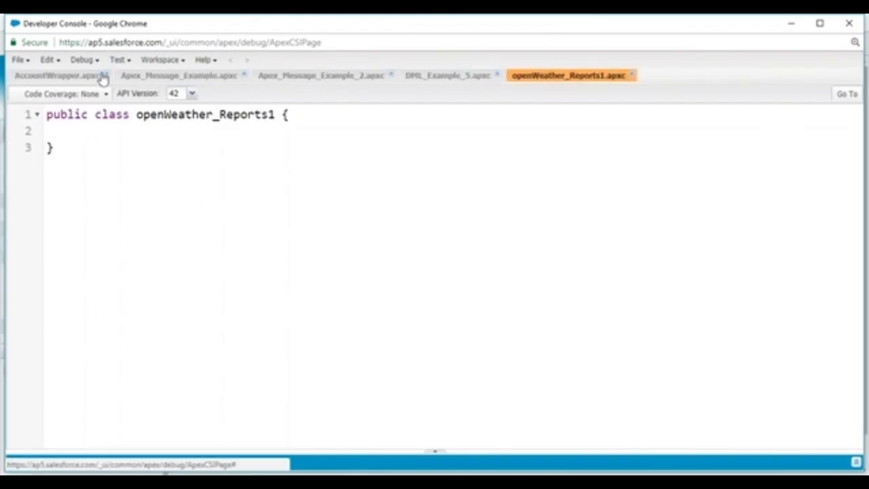
pyautogui.click(106, 75)
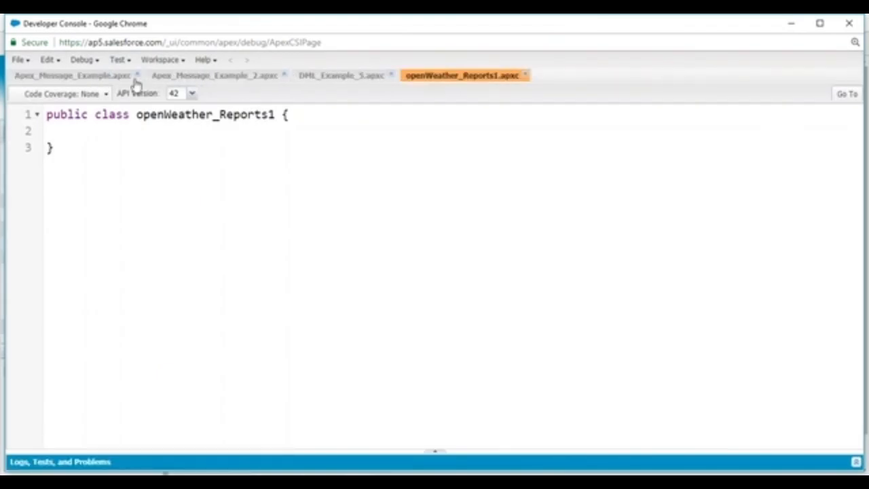
pyautogui.click(137, 76)
pyautogui.click(148, 75)
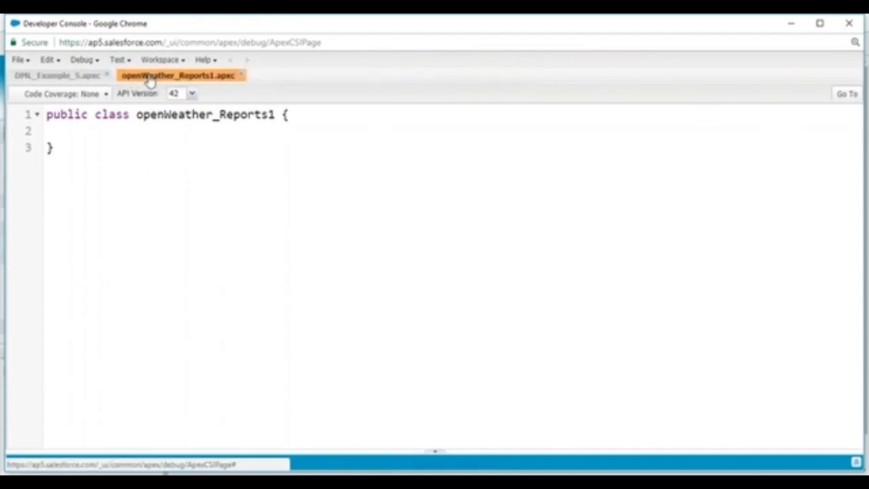
pyautogui.click(106, 75)
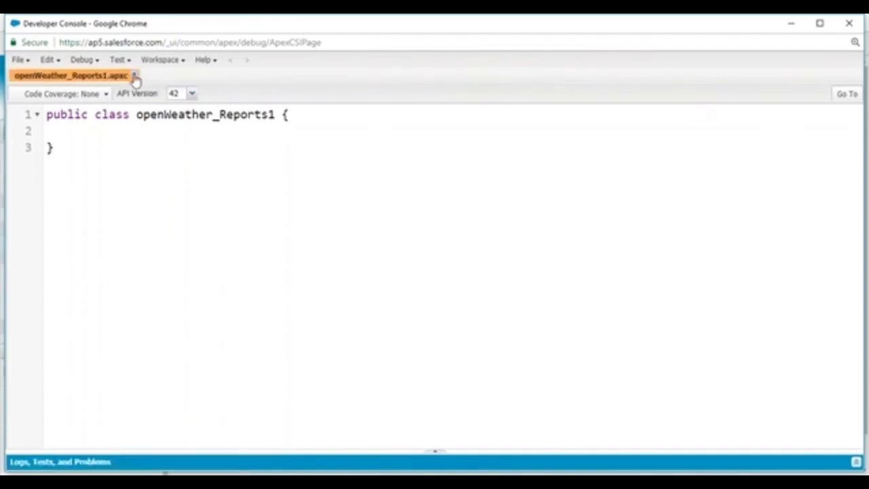
pyautogui.click(135, 75)
# Create a new Visualforce page named FlowExample.
pyautogui.click(26, 61)
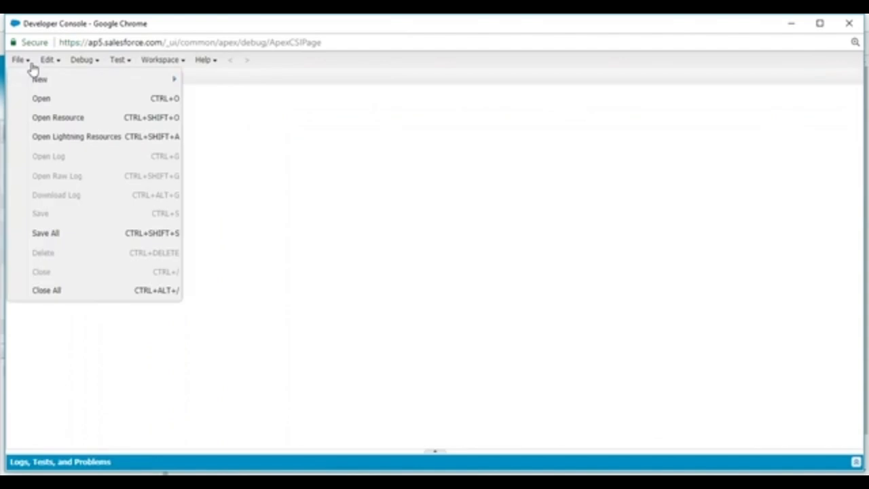
pyautogui.moveTo(160, 80)
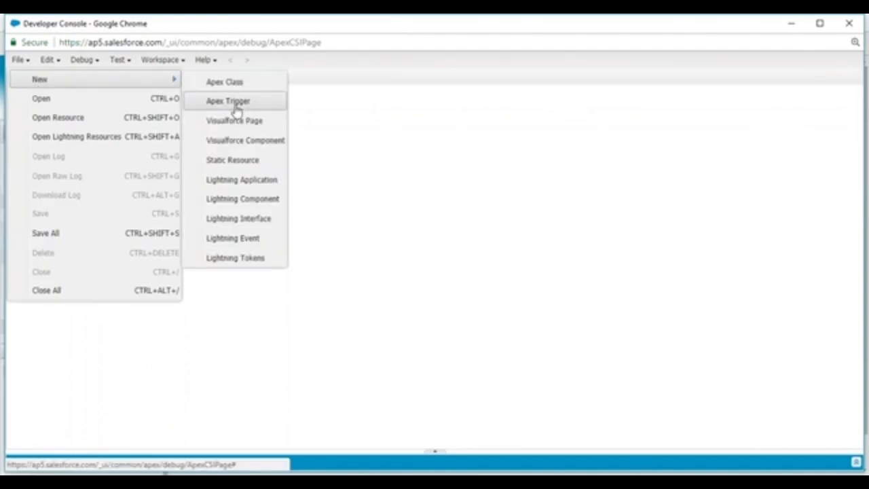
pyautogui.click(240, 120)
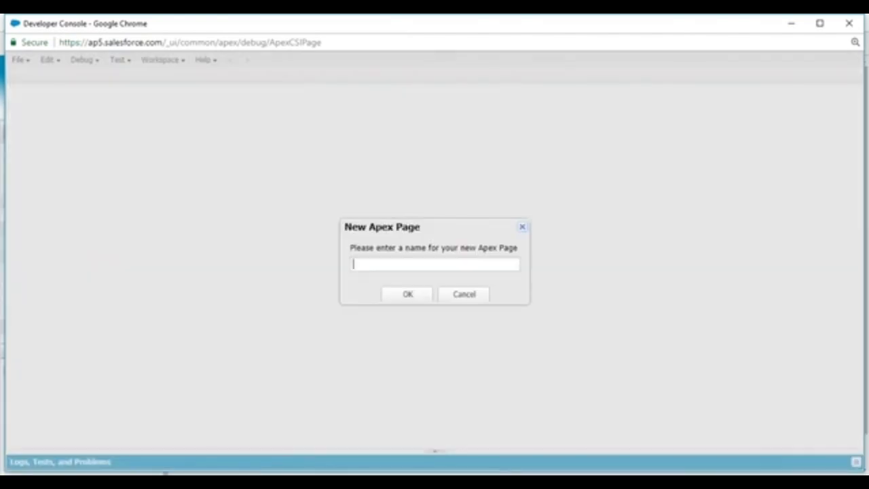
pyautogui.write('FlowExam')
pyautogui.write('pl')
pyautogui.write('ple')
pyautogui.press('Return')
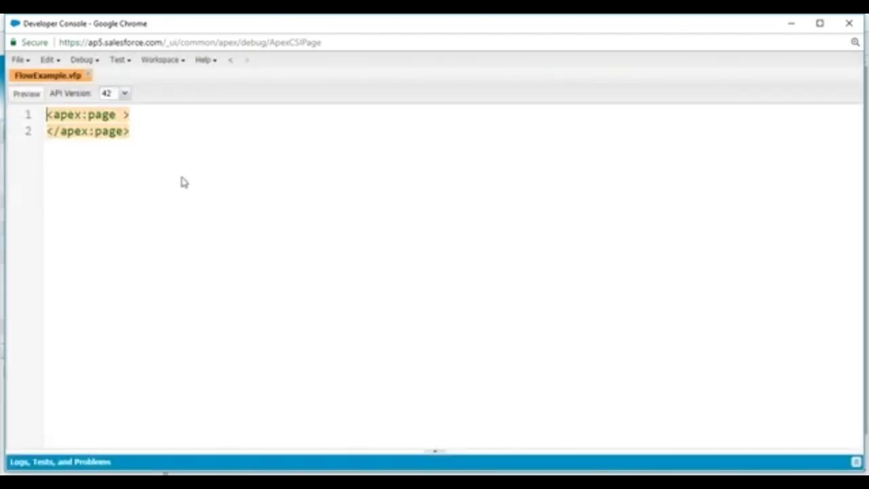
# Add <flow:interview name="FlowExample1" finishLocation="/apex/page" /> to the page, save it, and preview it.
pyautogui.click(146, 121)
pyautogui.press('Return')
pyautogui.write('<')
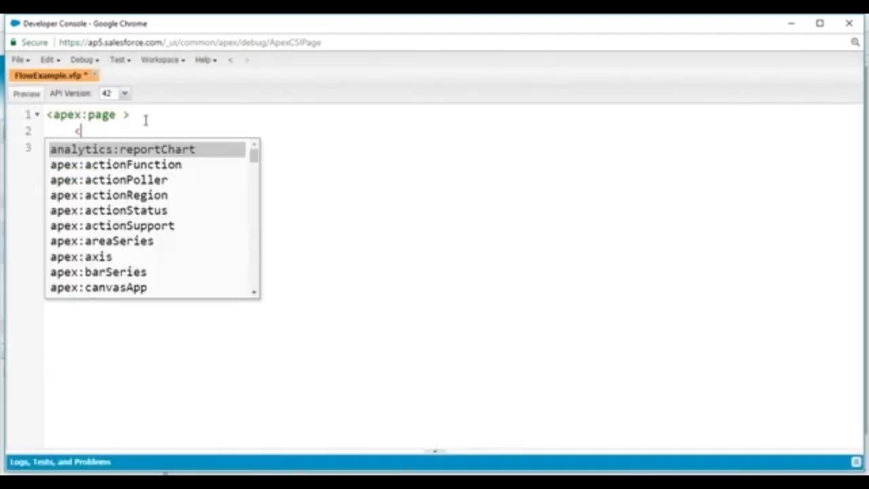
pyautogui.write('flow:int')
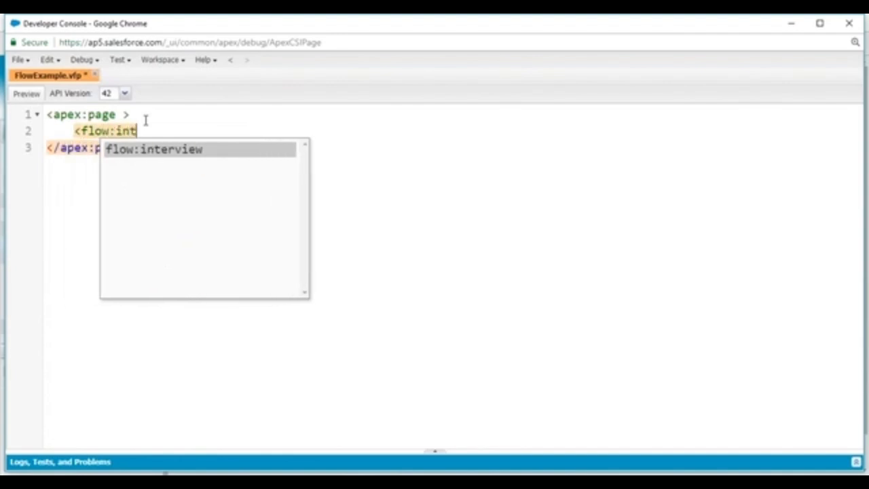
pyautogui.write('erview nam')
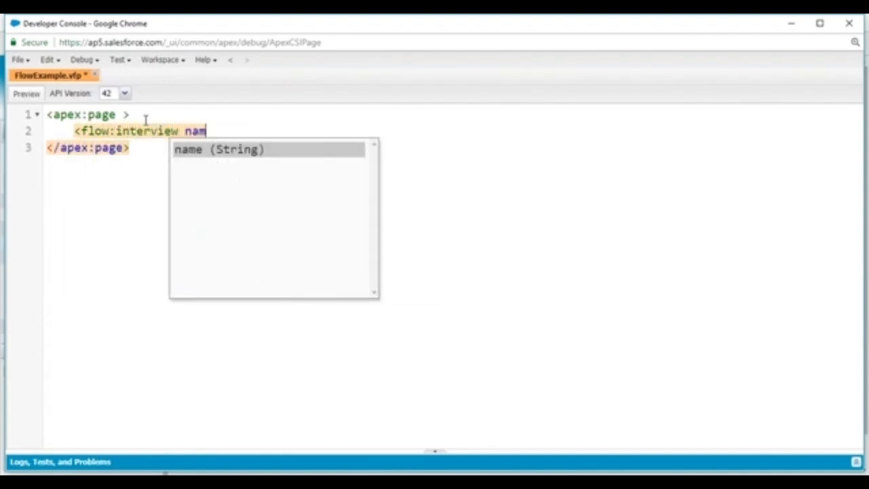
pyautogui.write('e="FlowE')
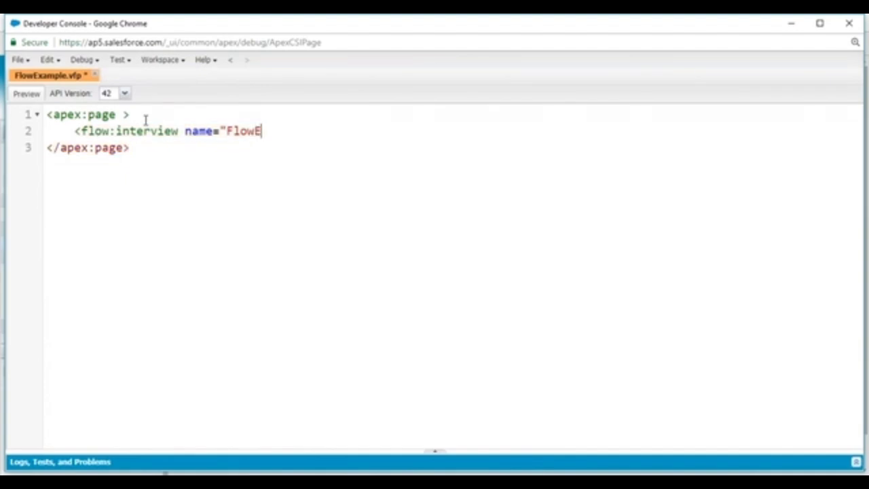
pyautogui.write('xample1" fini')
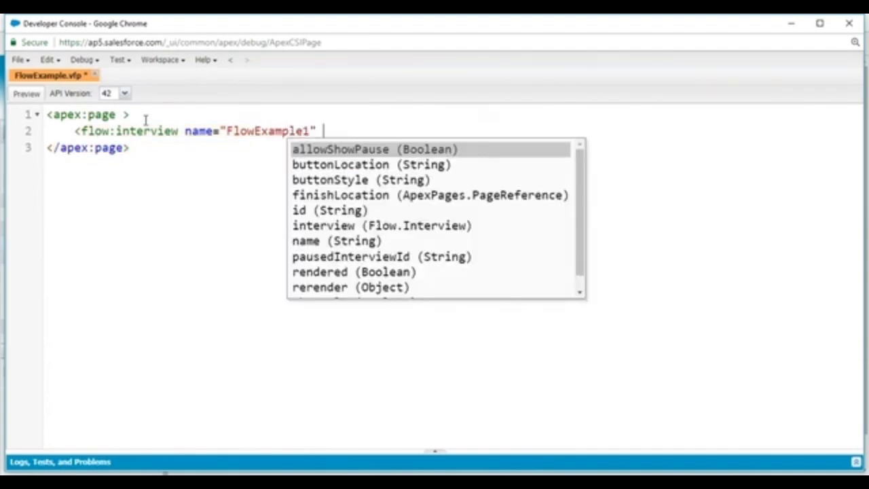
pyautogui.write('sh')
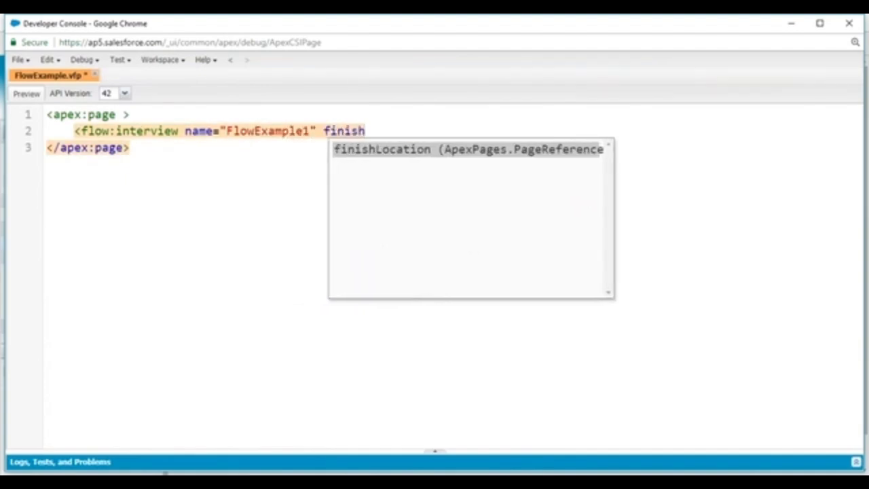
pyautogui.press('Return')
pyautogui.write('/apex/page"')
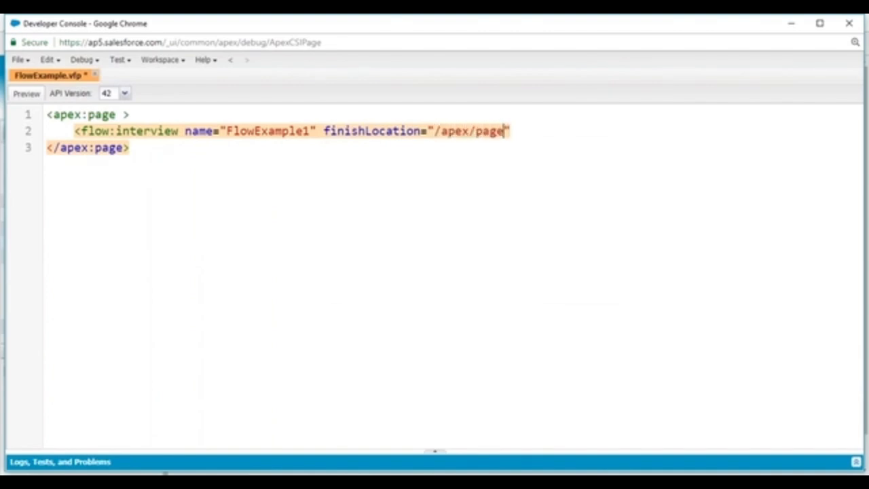
pyautogui.write(' />')
pyautogui.hotkey('ctrl', 's')
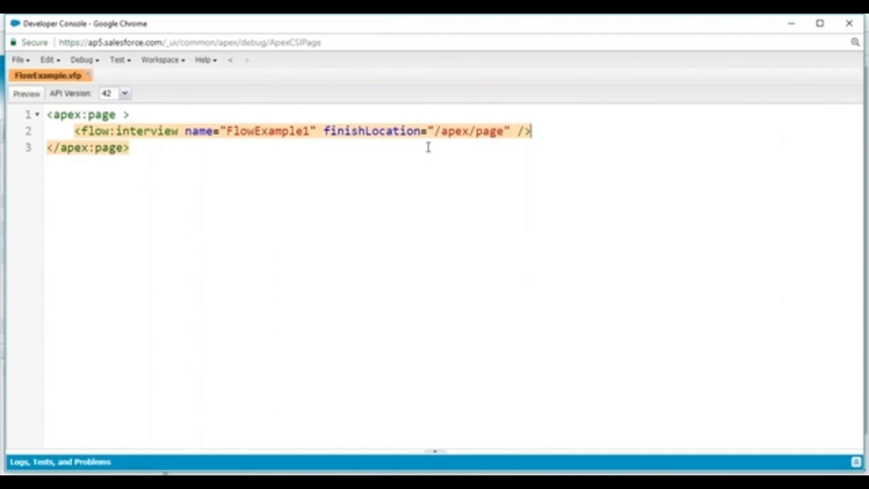
pyautogui.click(27, 93)
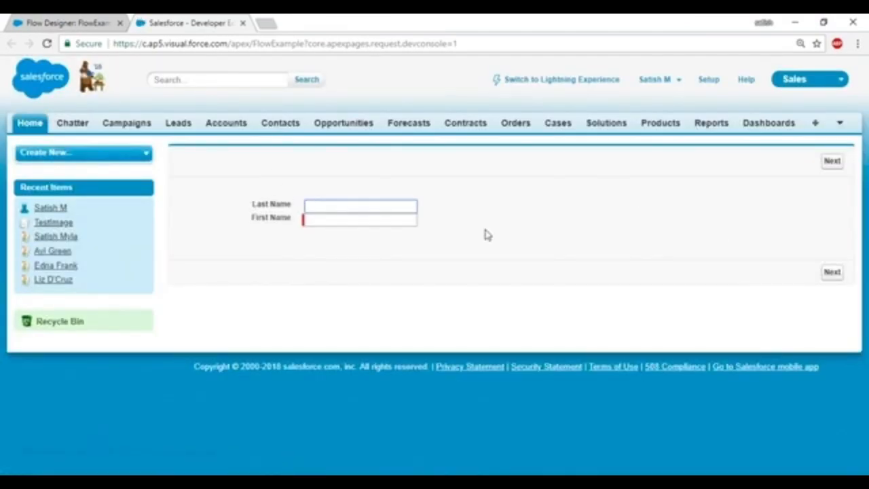
# Enter the person's last and first name on the first flow screen and advance.
pyautogui.press('Tab')
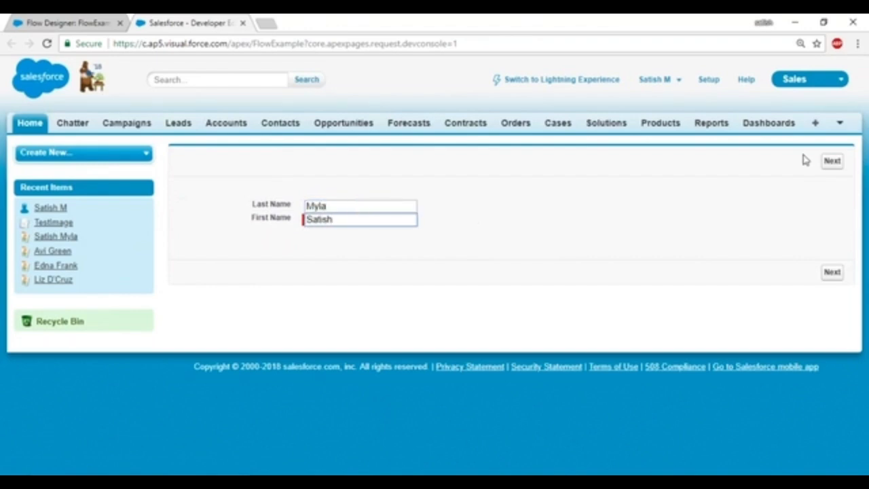
pyautogui.click(829, 163)
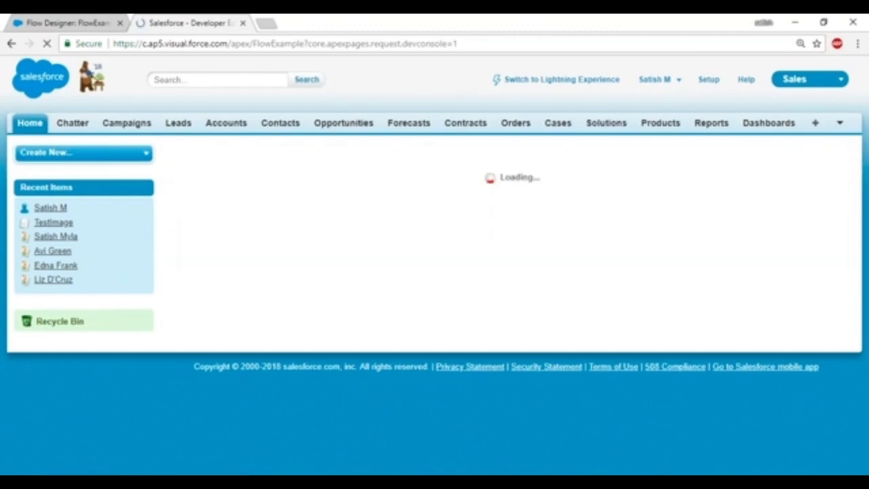
# Enter age 32 and salary 10000, then move to the education screen.
pyautogui.click(357, 207)
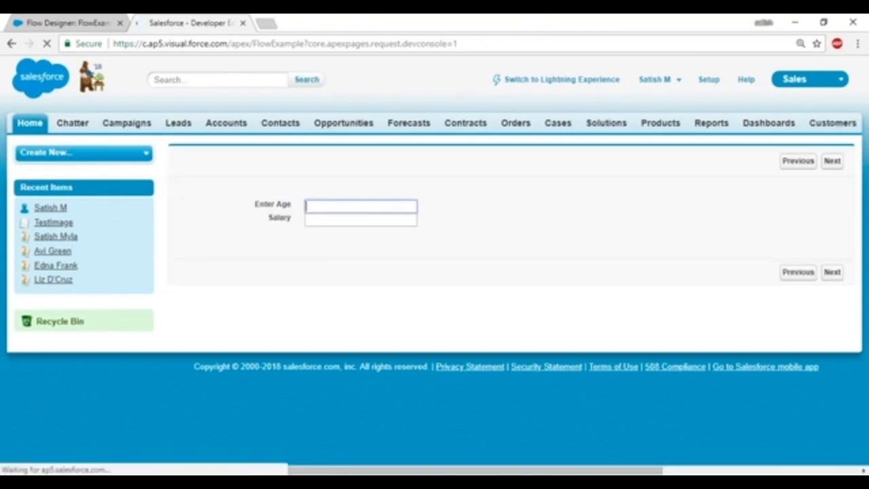
pyautogui.write('32')
pyautogui.click(320, 221)
pyautogui.write('10000')
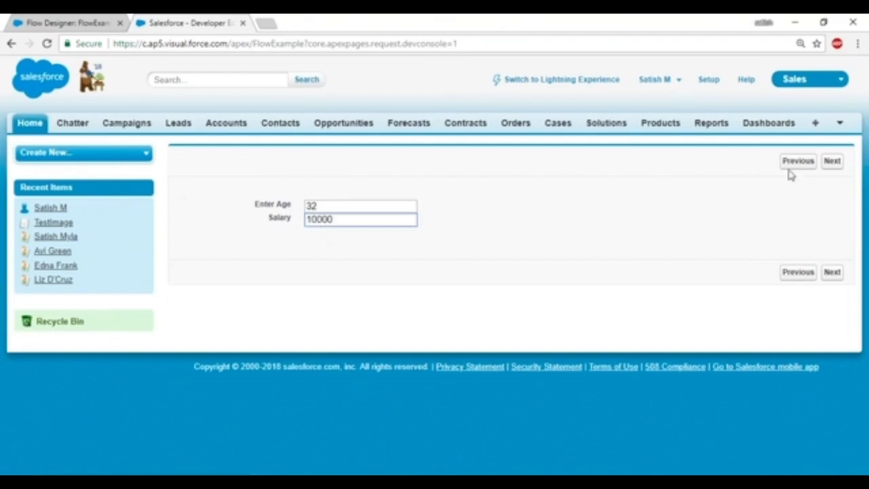
pyautogui.click(831, 161)
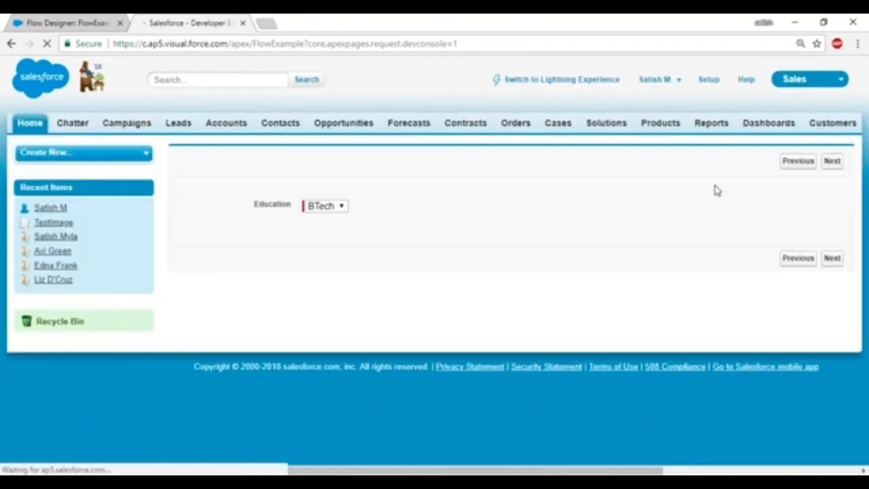
# Choose Phd, view the summary screen, then step back two screens.
pyautogui.click(333, 210)
pyautogui.click(321, 267)
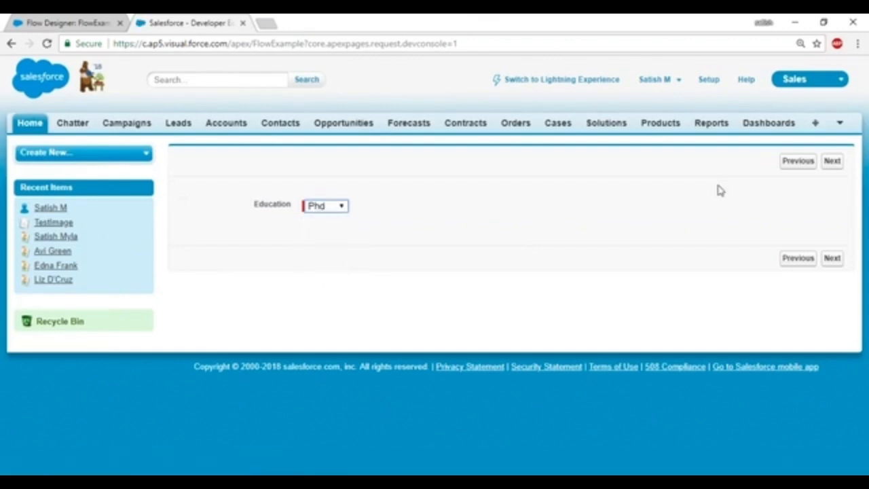
pyautogui.click(832, 161)
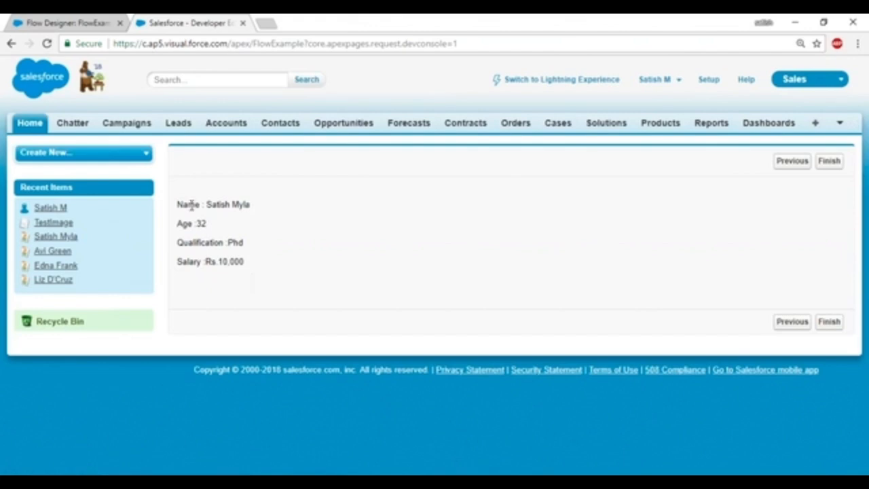
pyautogui.click(786, 168)
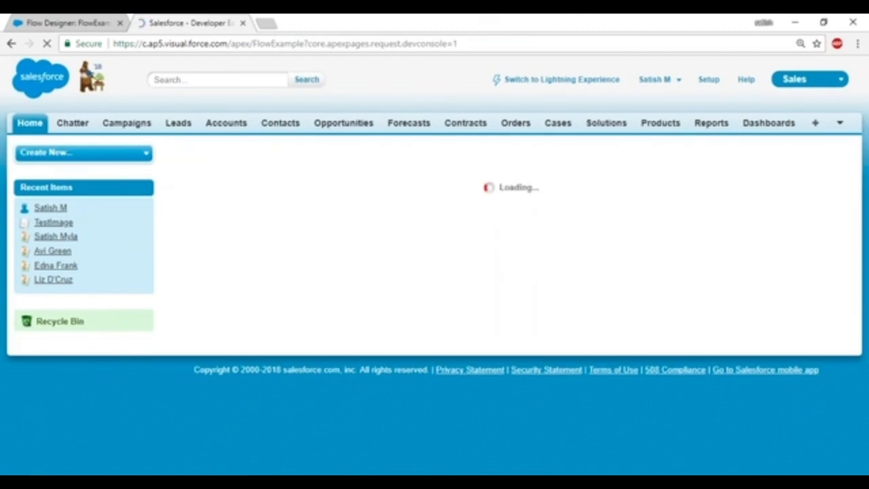
pyautogui.click(786, 168)
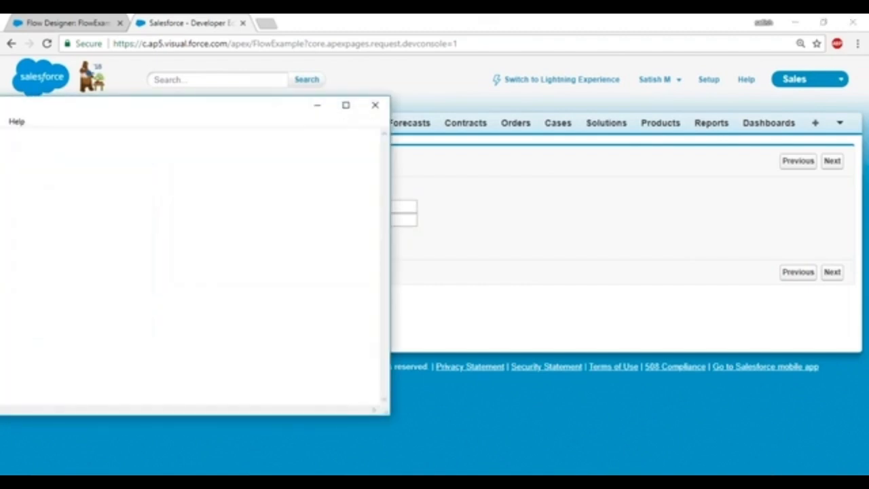
# Maximize Notepad and write the heading 'Plugin :' with a dashed underline.
pyautogui.click(345, 104)
pyautogui.click(28, 66)
pyautogui.write('Plugin :')
pyautogui.press('Return')
pyautogui.write('--------')
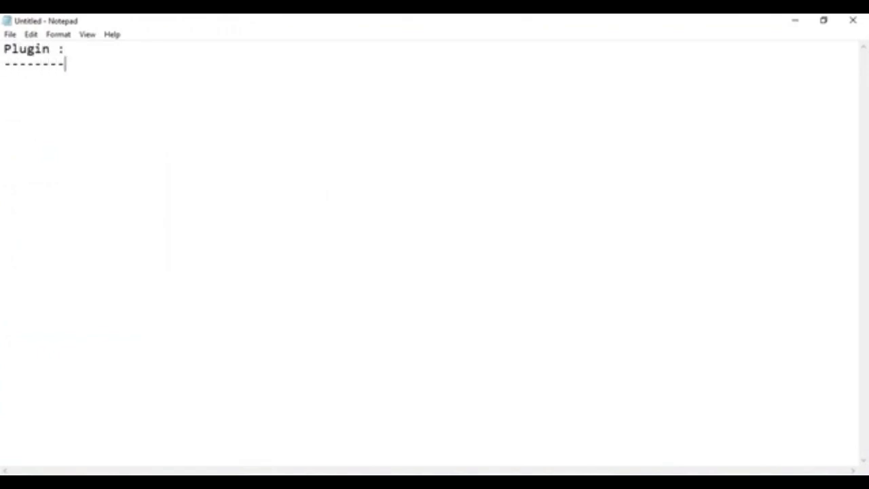
pyautogui.press('Return')
# Write point 1: 'It is a pre-defined interface in the salesforce.'.
pyautogui.write('1. It is ')
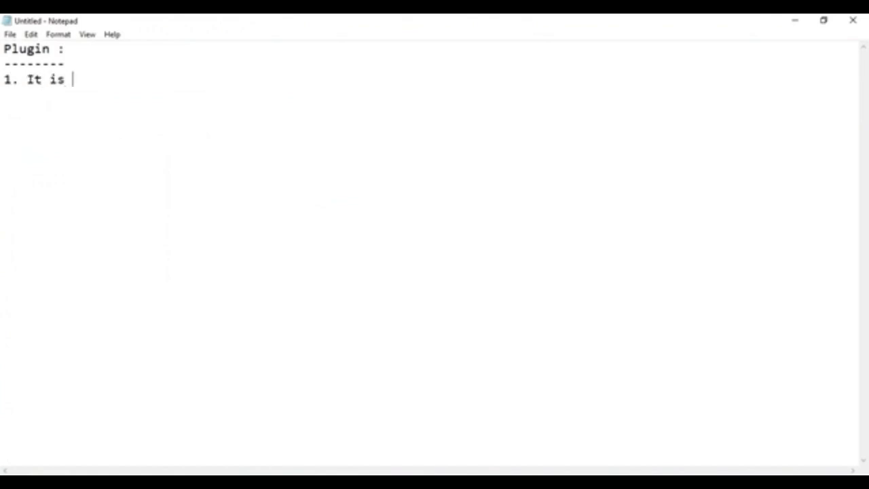
pyautogui.write('a pre')
pyautogui.press('BackSpace')
pyautogui.write('re-defined ine')
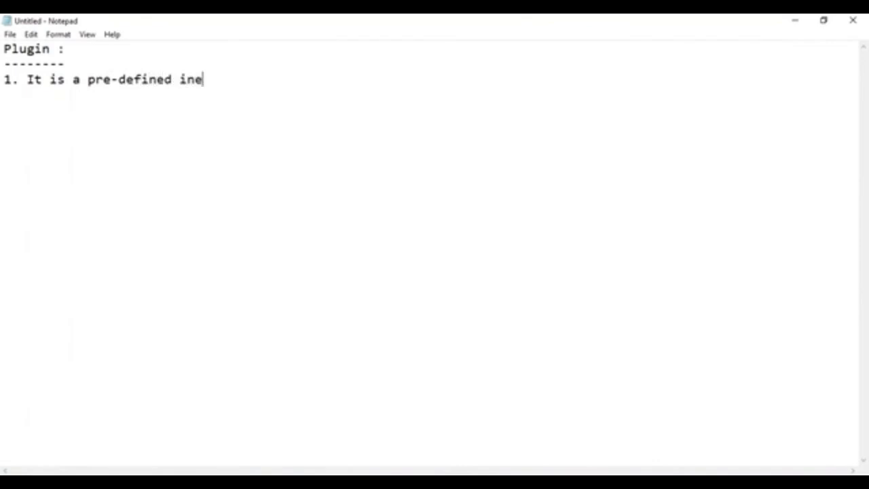
pyautogui.press('BackSpace')
pyautogui.write('ter')
pyautogui.write('face in the sales')
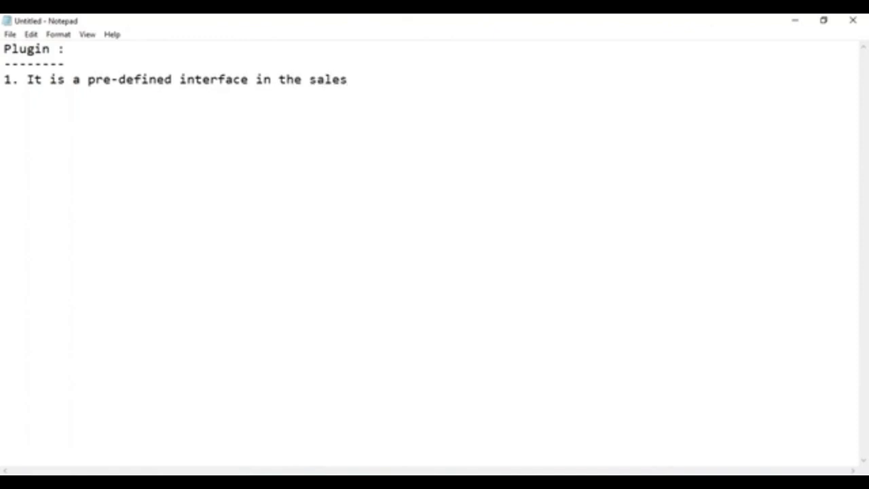
pyautogui.write('force.')
# Write point 2: 'This is defined under the namespace of Process'.
pyautogui.press('Return')
pyautogui.write('2. h')
pyautogui.press('BackSpace')
pyautogui.write('This is ')
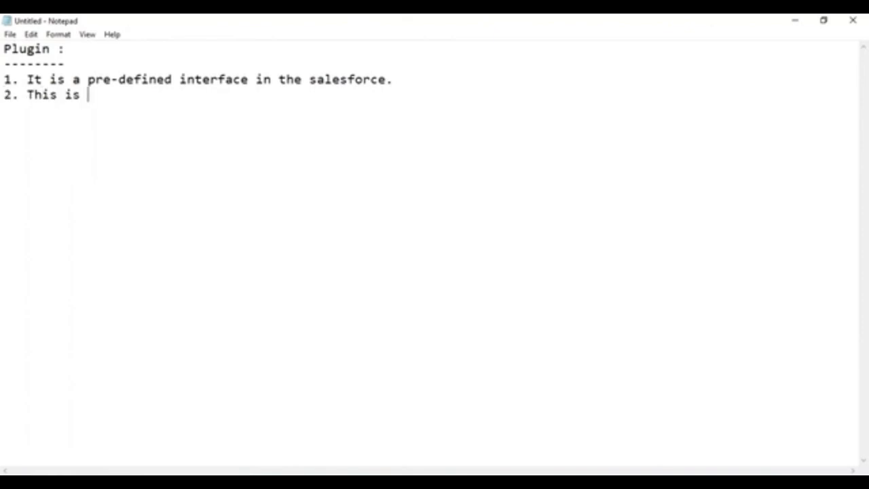
pyautogui.write('defined un')
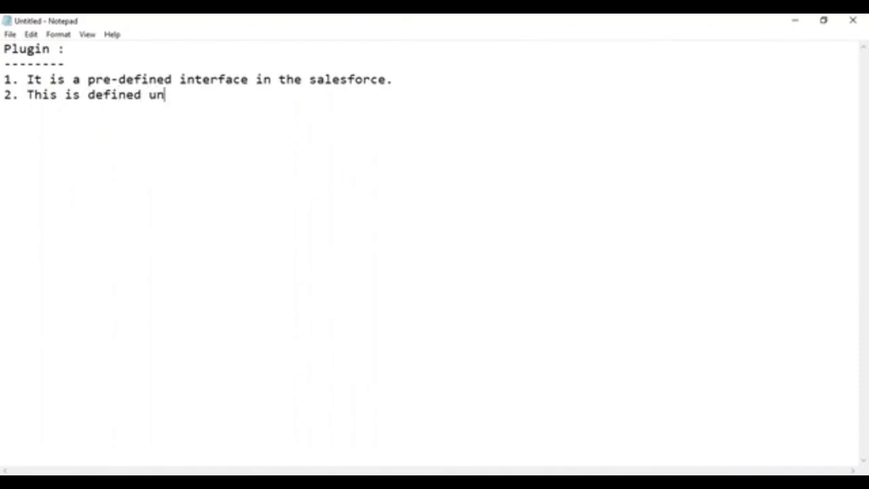
pyautogui.write('der the namespace of ')
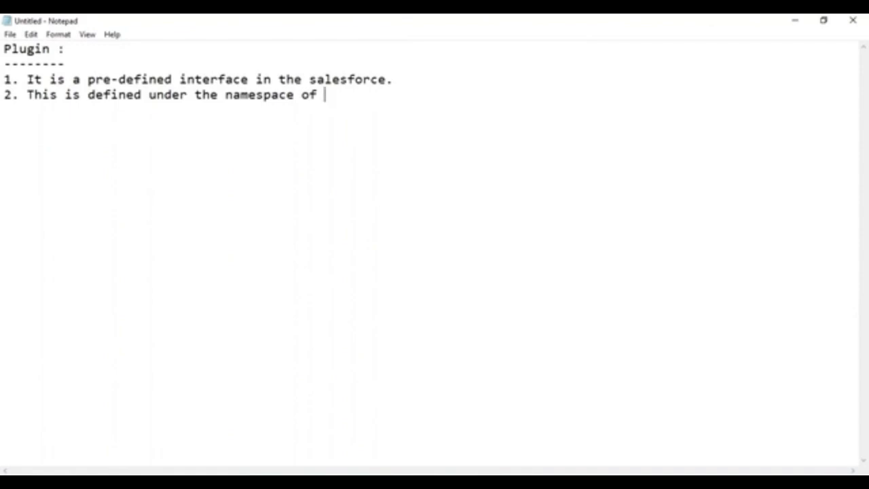
pyautogui.write('Process')
pyautogui.press('BackSpace')
# Finish point 2 and begin point 3: 'Any apex class you want to use as Plugin in the flows…'.
pyautogui.write('s.')
pyautogui.press('Return')
pyautogui.write('3.')
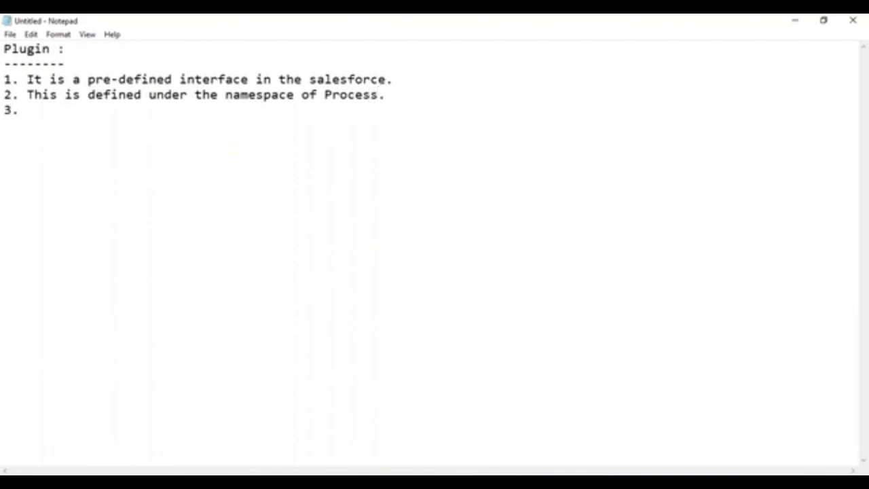
pyautogui.write(' Any apex clas')
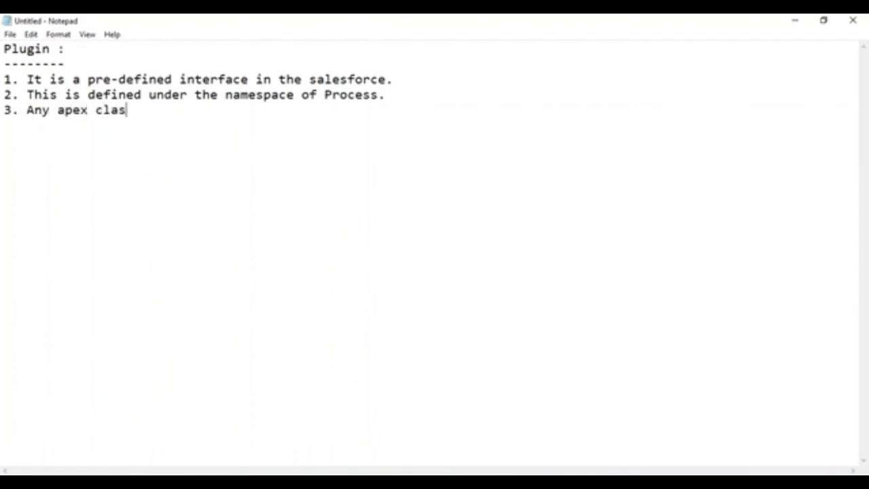
pyautogui.write('s you want to ')
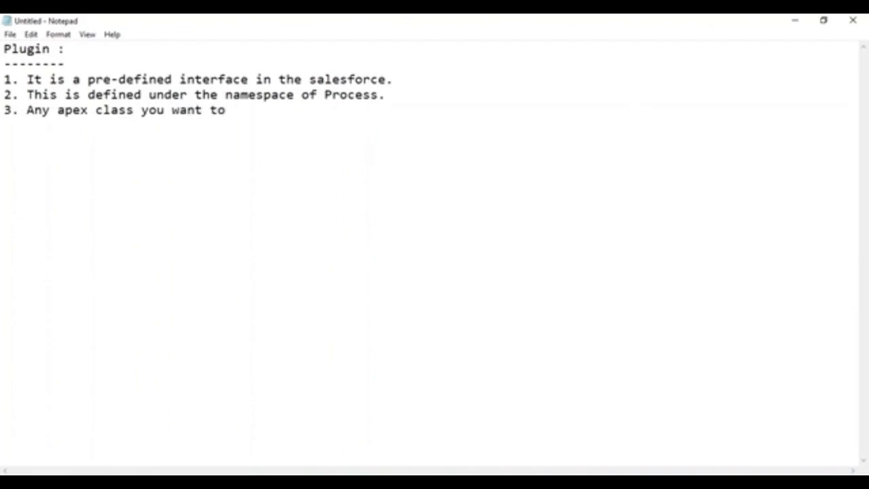
pyautogui.write('use as Pl')
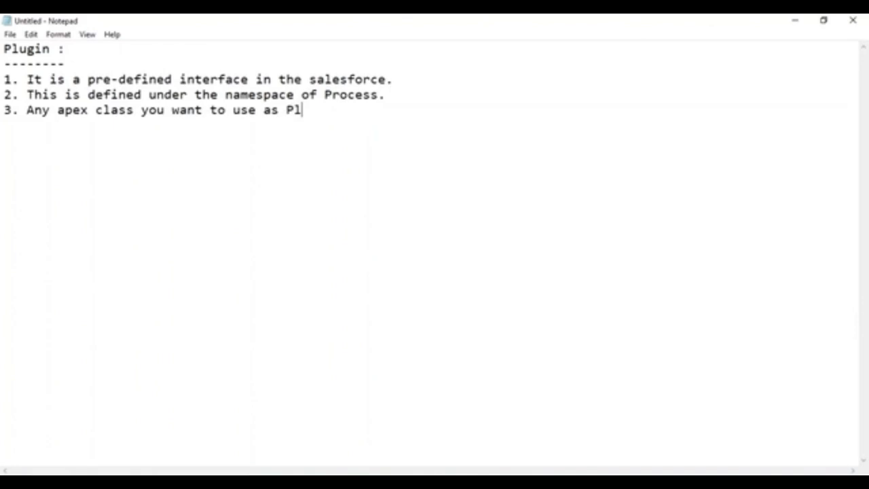
pyautogui.write('ugin in the')
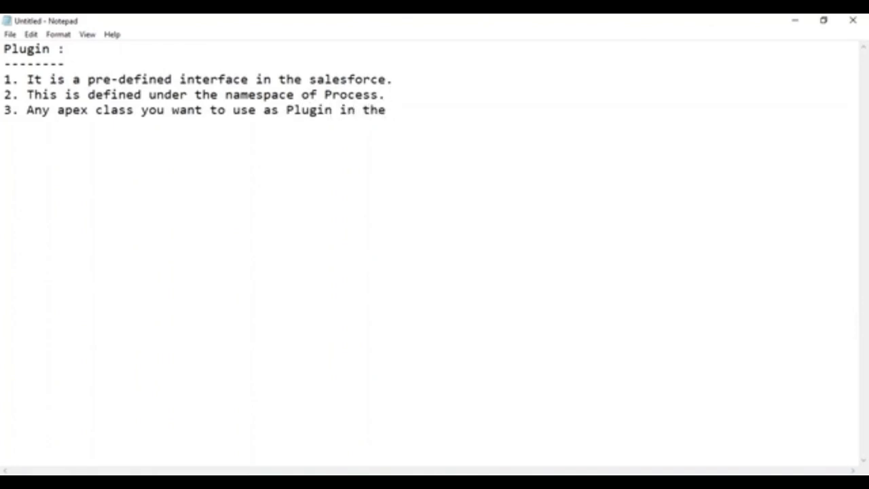
pyautogui.write(' flows th')
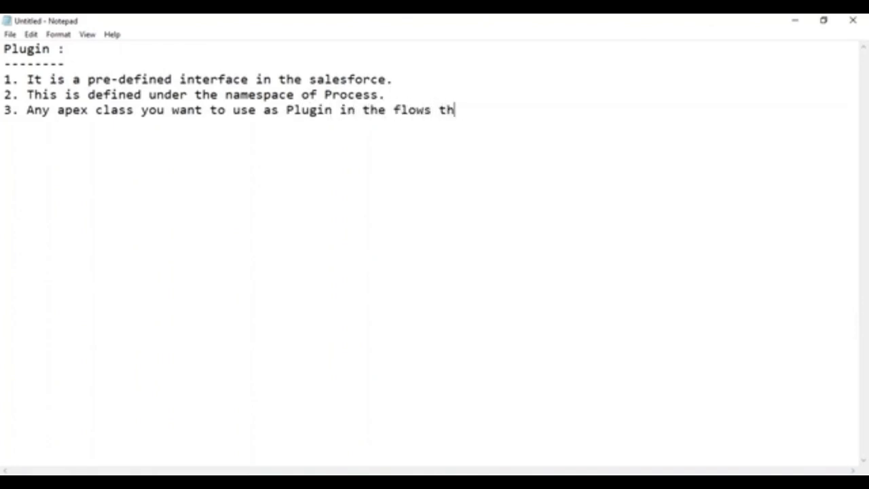
pyautogui.write('at should be')
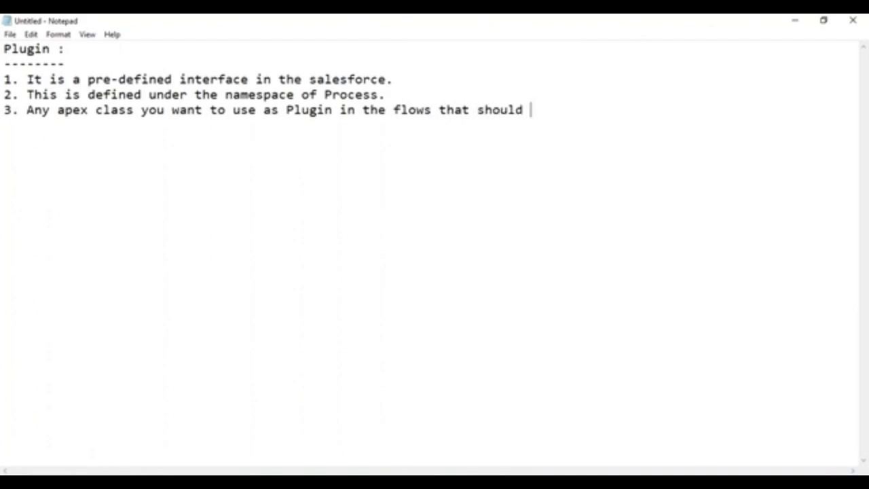
# Finish point 3 with 'implements Plugin interface.' on a new line and start point 4.
pyautogui.press('Return')
pyautogui.press('Tab')
pyautogui.press('BackSpace')
pyautogui.press('BackSpace')
pyautogui.press('BackSpace')
pyautogui.press('BackSpace')
pyautogui.press('BackSpace')
pyautogui.press('BackSpace')
pyautogui.press('BackSpace')
pyautogui.press('Return')
pyautogui.press('BackSpace')
pyautogui.write('implements ')
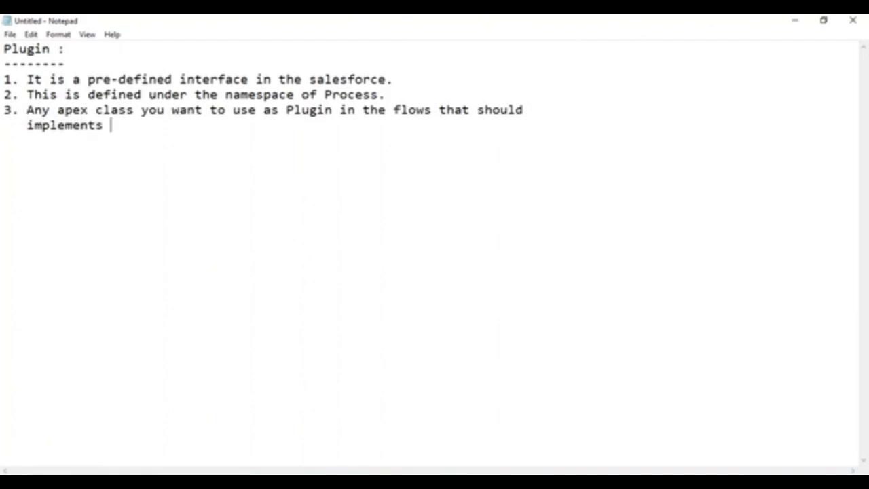
pyautogui.write('Plugin inter')
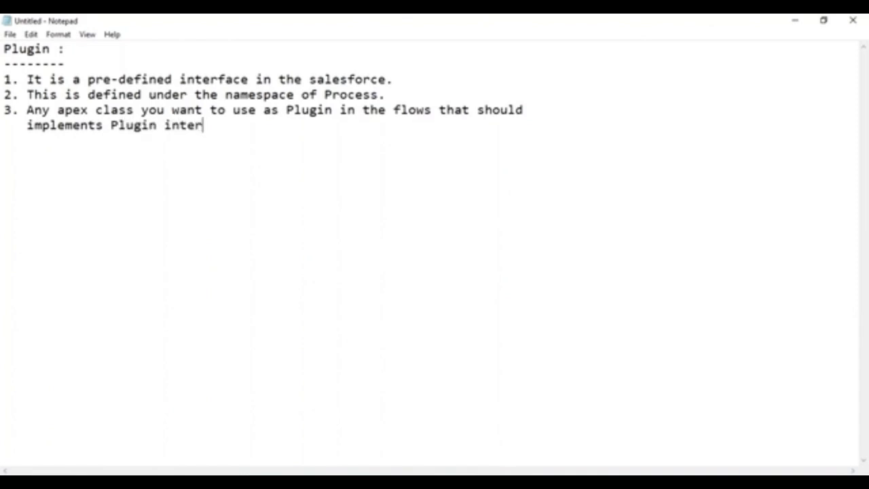
pyautogui.write('face.')
pyautogui.press('Return')
pyautogui.write('4. If the a')
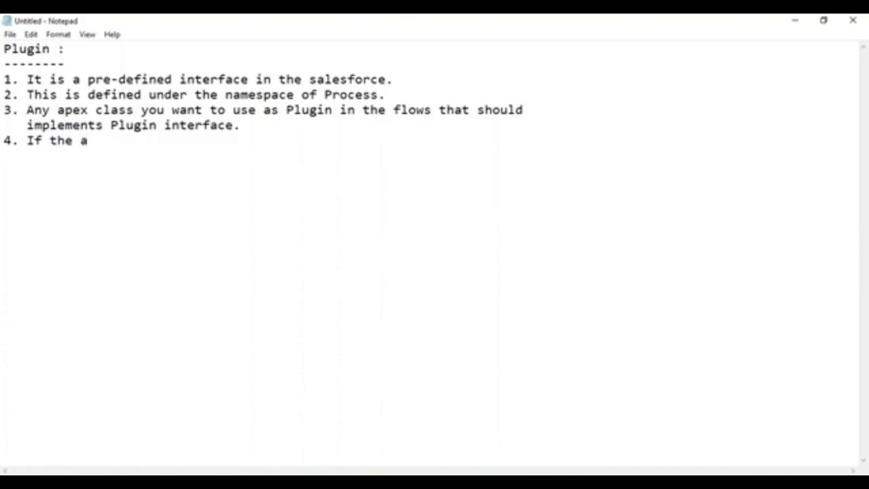
# Write point 4: 'If the apex class is implementing the Plugin interface then it should define two methods'.
pyautogui.press('BackSpace')
pyautogui.write('apex cla')
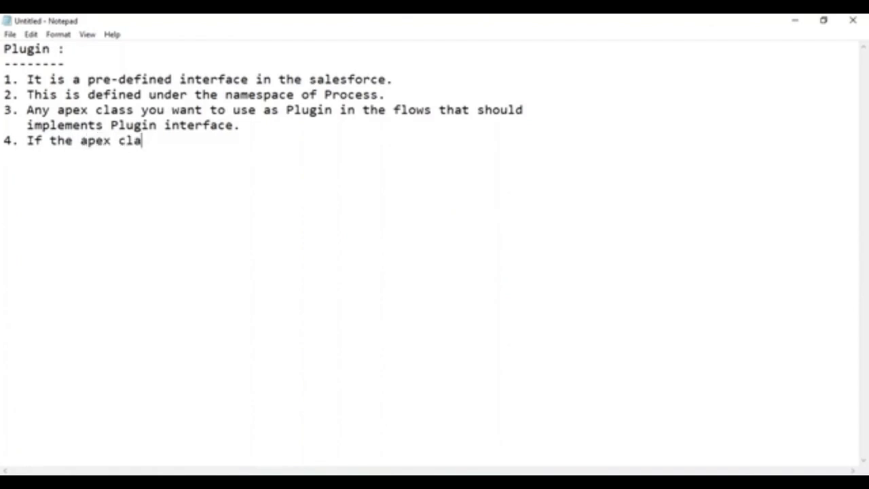
pyautogui.write('ss is im')
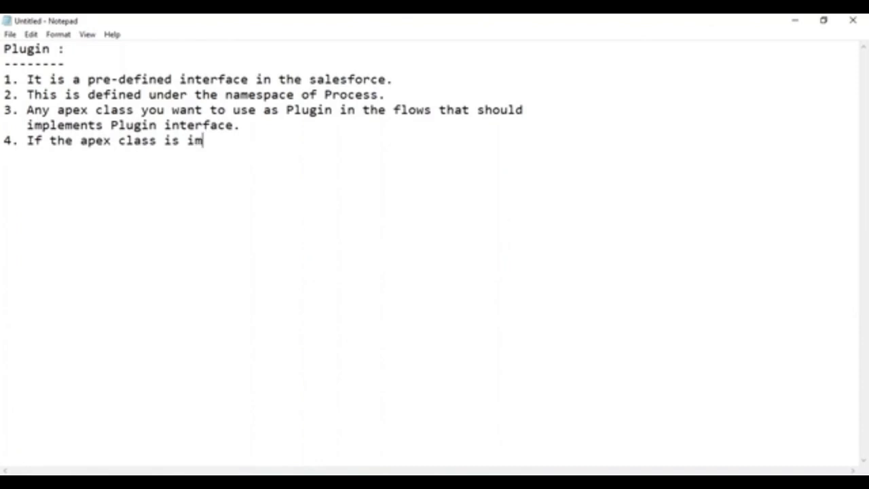
pyautogui.write('plemen')
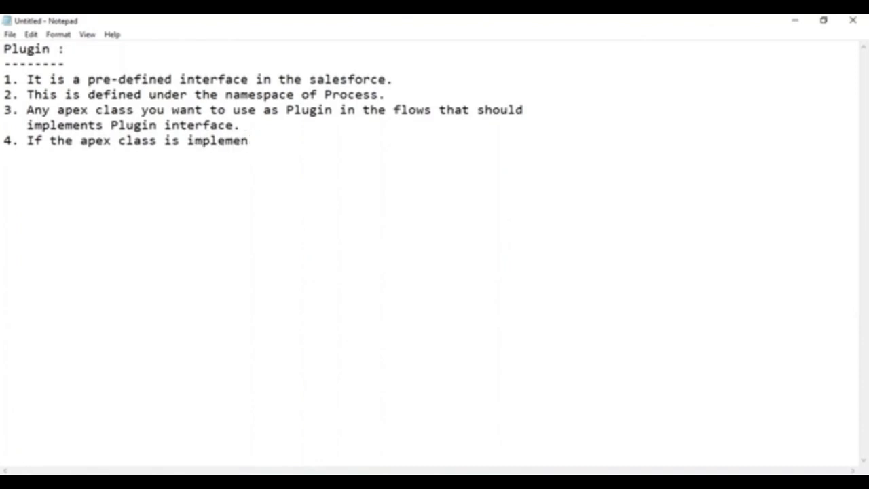
pyautogui.write('ting the ')
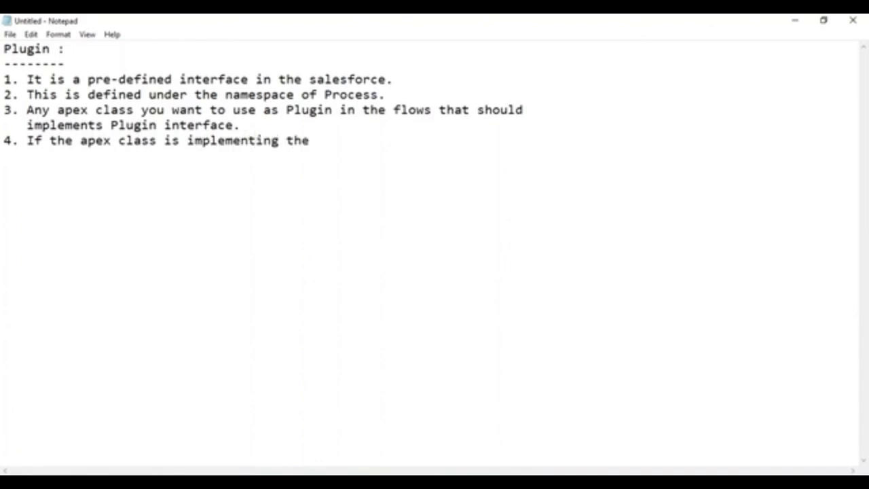
pyautogui.write('Plugin interfact')
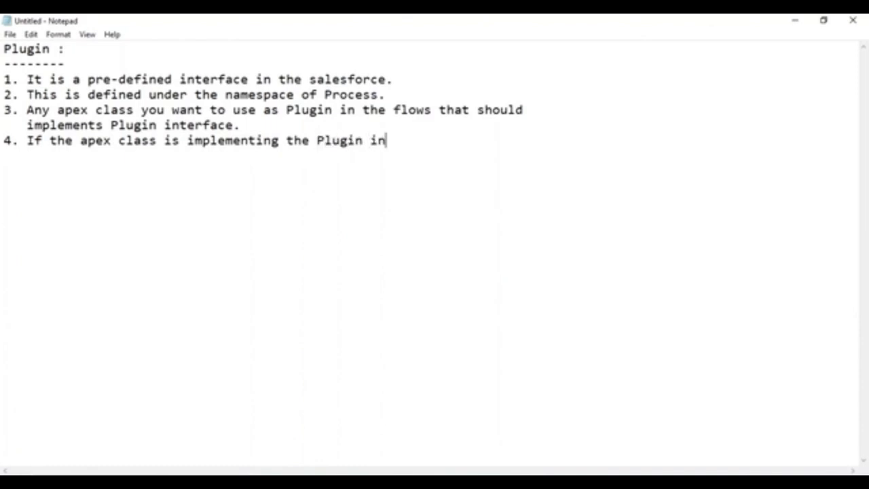
pyautogui.press('BackSpace')
pyautogui.press('BackSpace')
pyautogui.write('e')
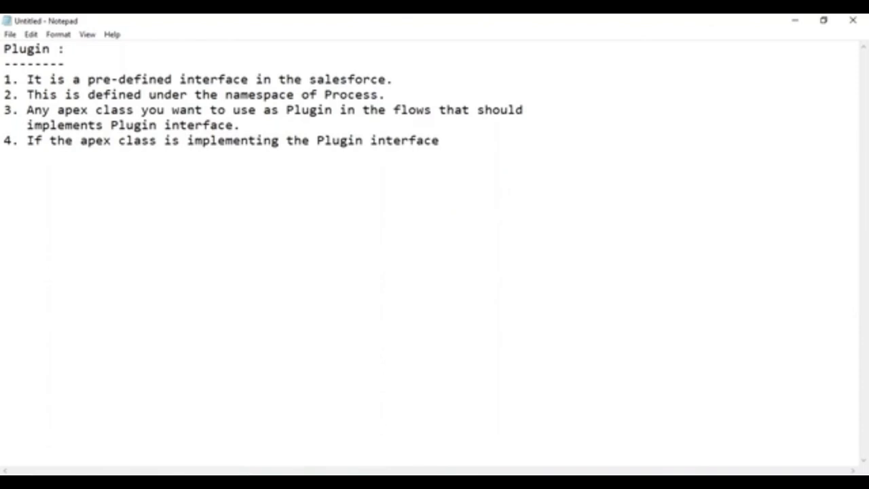
pyautogui.write(' then it should')
pyautogui.press('Return')
pyautogui.write('defi')
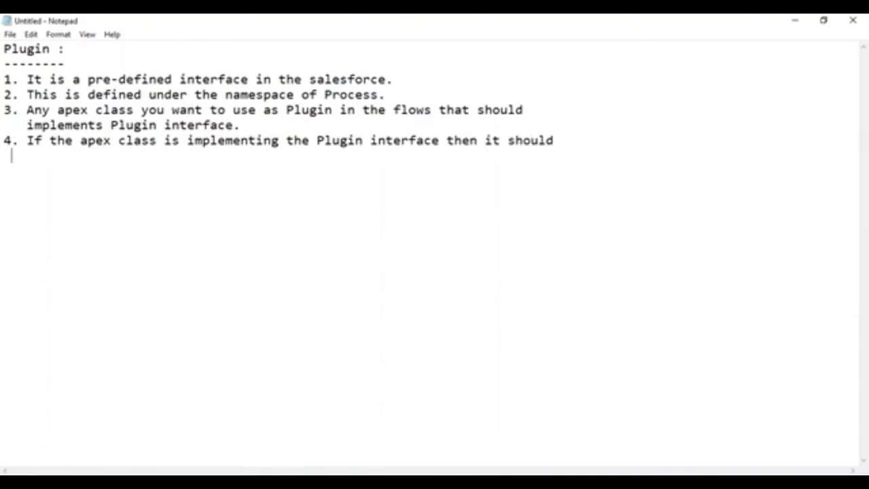
pyautogui.write('ne two methods')
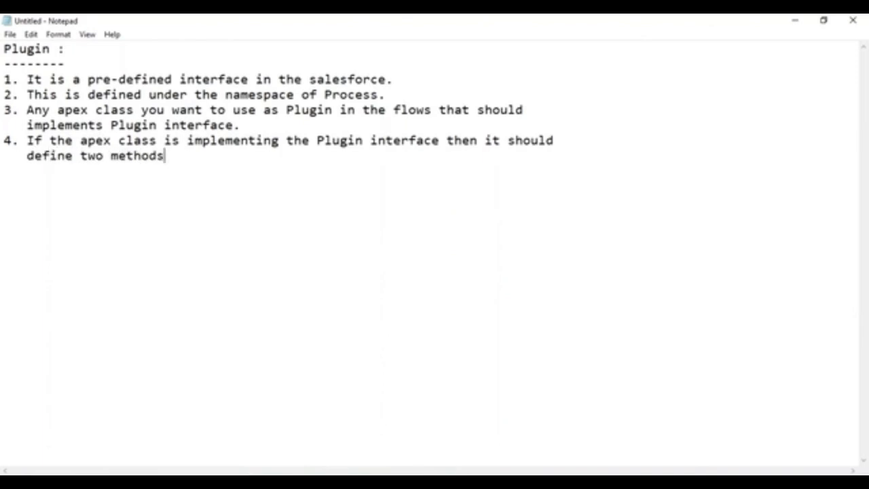
# List indented sub-items 'a. invoke method' and 'b. describe method' under point 4.
pyautogui.press('Return')
pyautogui.press('Return')
pyautogui.press('Tab')
pyautogui.write('a.')
pyautogui.write('d')
pyautogui.press('BackSpace')
pyautogui.write('invok')
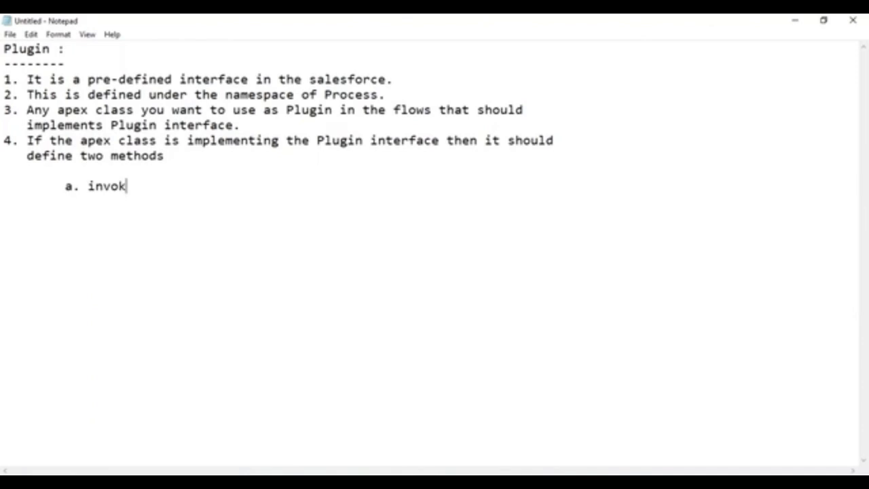
pyautogui.write('e method')
pyautogui.press('Return')
pyautogui.press('Return')
pyautogui.press('Tab')
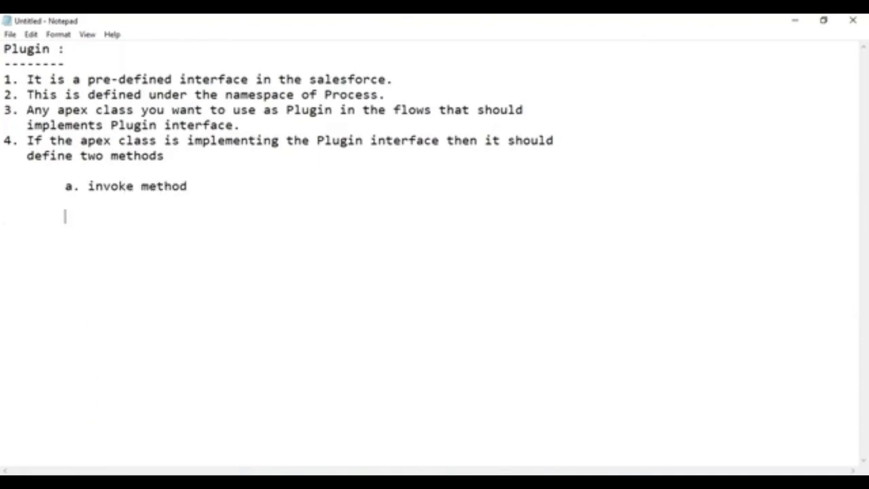
pyautogui.write('b. describe method')
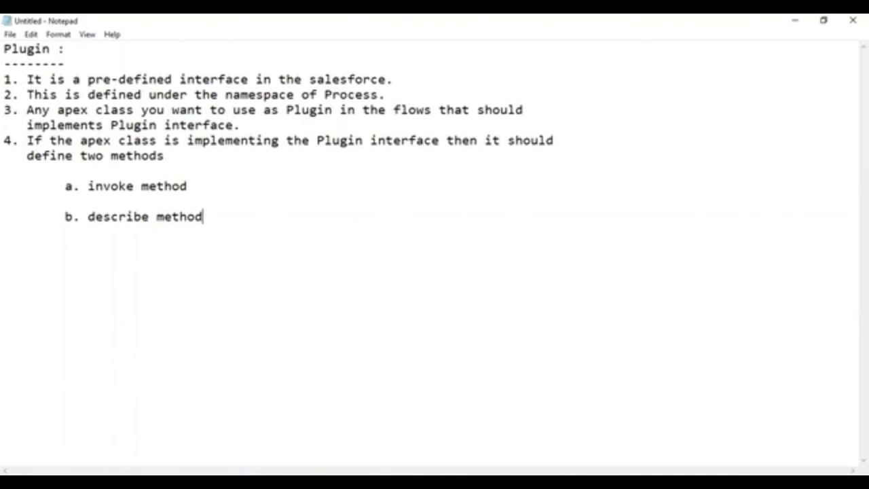
# Add point 5: 'invoke method : This will contain the logics that should be implemented.'.
pyautogui.hotkey('ctrl', 'z')
pyautogui.hotkey('ctrl', 'z')
pyautogui.press('Return')
pyautogui.press('Return')
pyautogui.write('5. invoke method ')
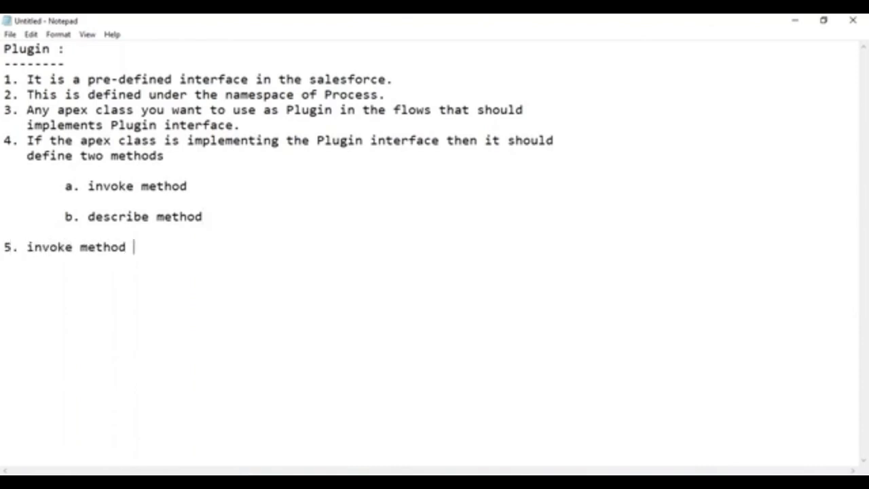
pyautogui.write(': This will ')
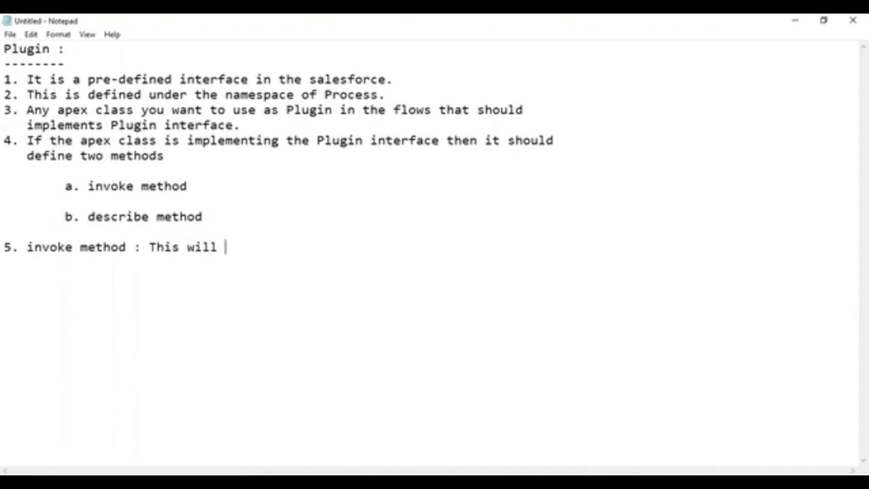
pyautogui.write('contain the lo')
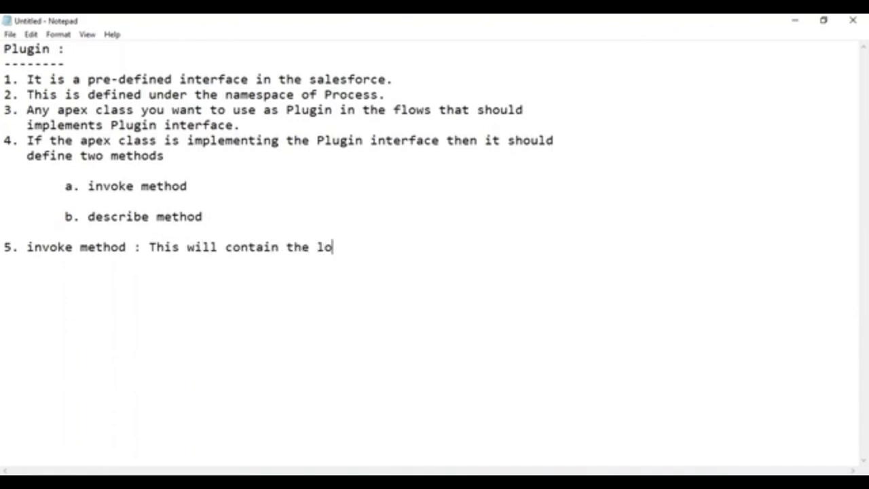
pyautogui.write('gics that shu')
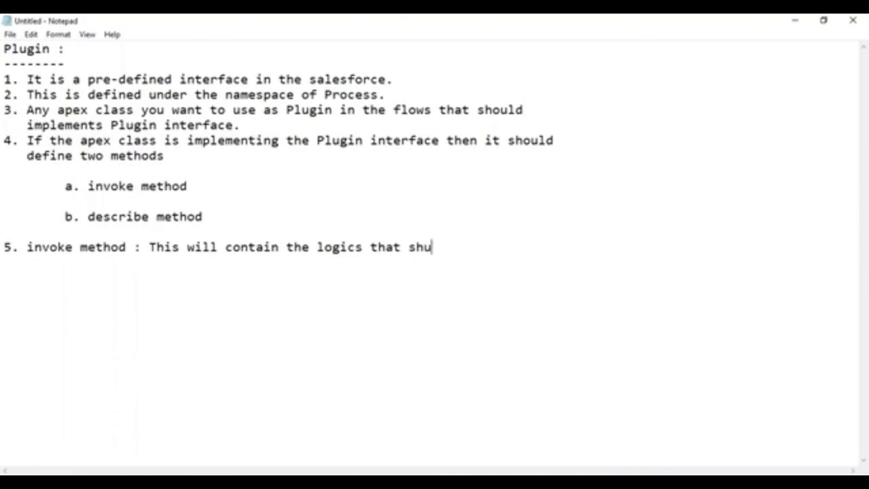
pyautogui.press('BackSpace')
pyautogui.write('ol')
pyautogui.press('BackSpace')
pyautogui.write('uld be')
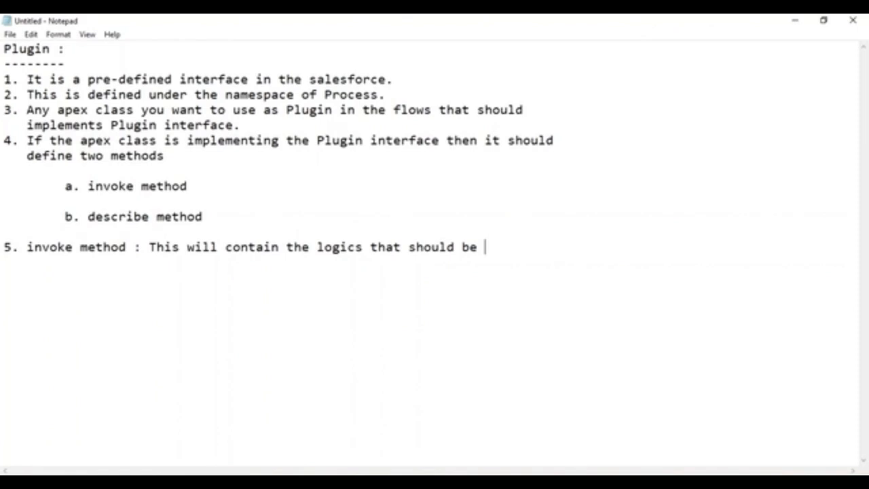
pyautogui.write('implm')
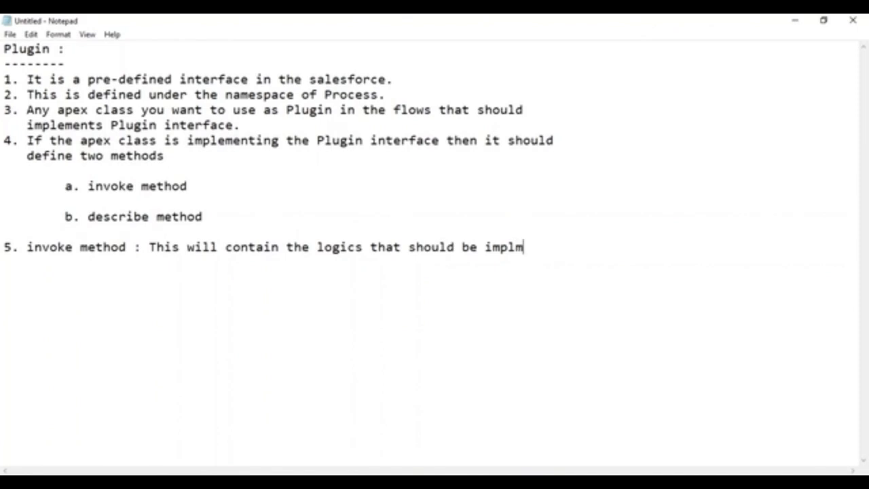
pyautogui.press('BackSpace')
pyautogui.write('emented')
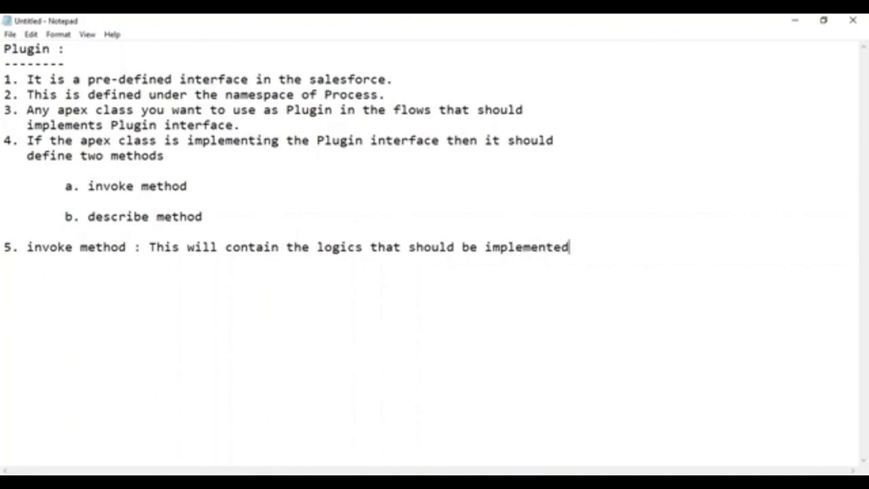
pyautogui.write('.')
# Add the line 'Syntax: Process.PluginResult invoke(Process.PluginRequest request)' below point 5.
pyautogui.press('Return')
pyautogui.press('Return')
pyautogui.press('BackSpace')
pyautogui.write('Syntax: ')
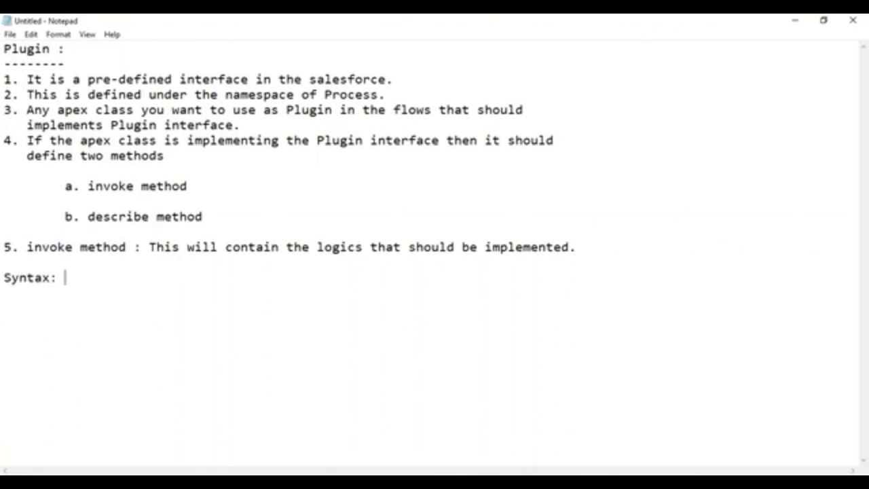
pyautogui.write('Process.P')
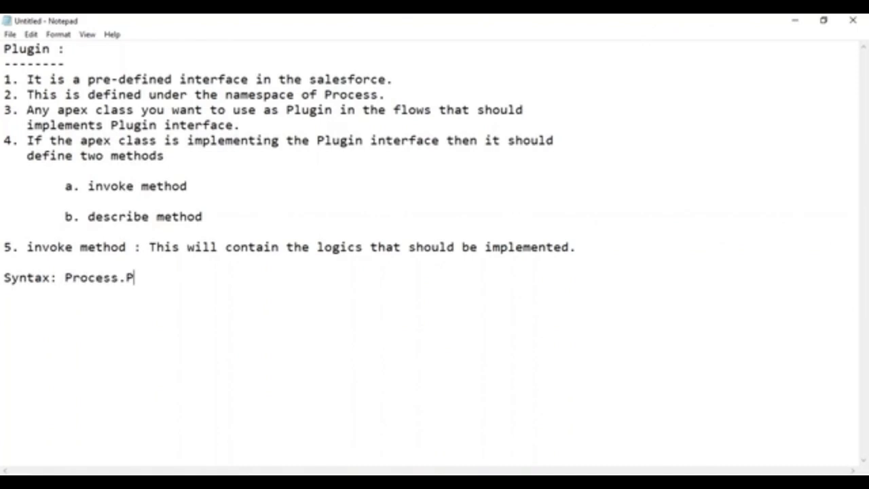
pyautogui.write('luginResult ')
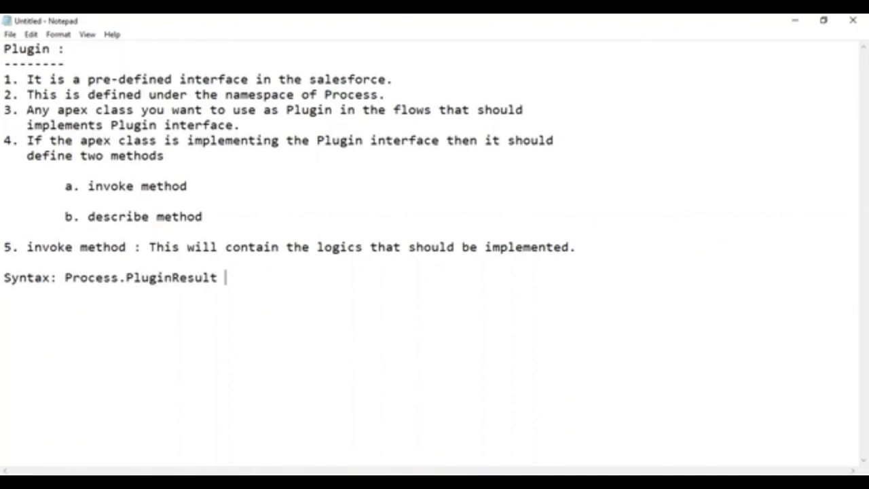
pyautogui.write('invoke(')
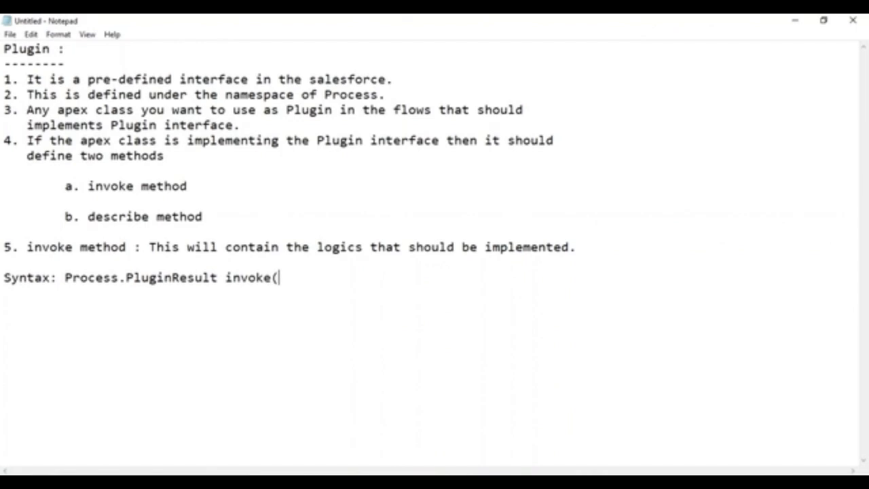
pyautogui.write('Process.Pl')
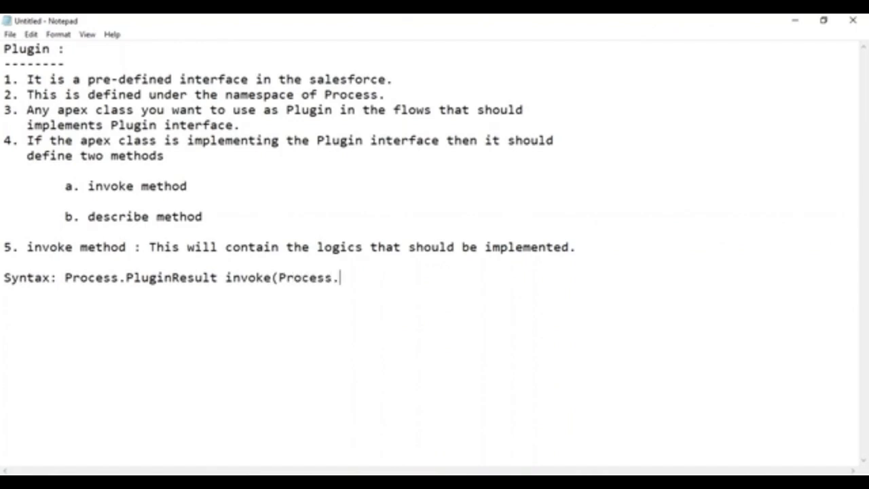
pyautogui.write('uginRequest ')
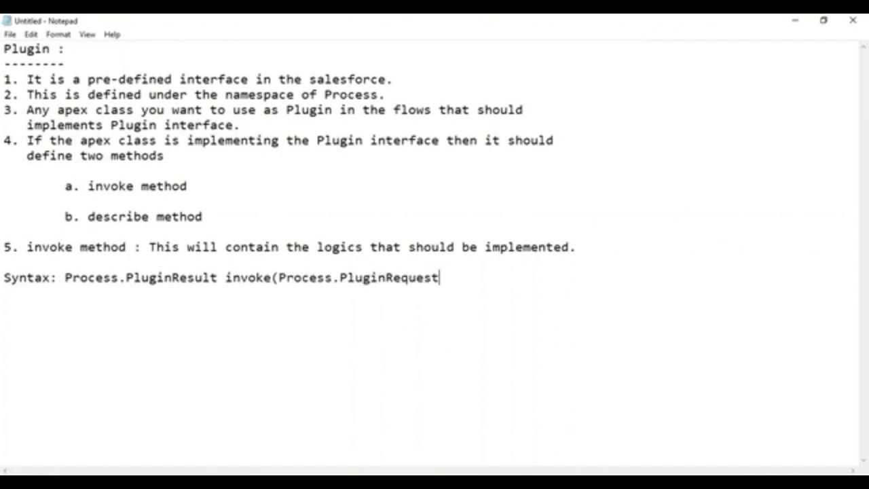
pyautogui.write('request)')
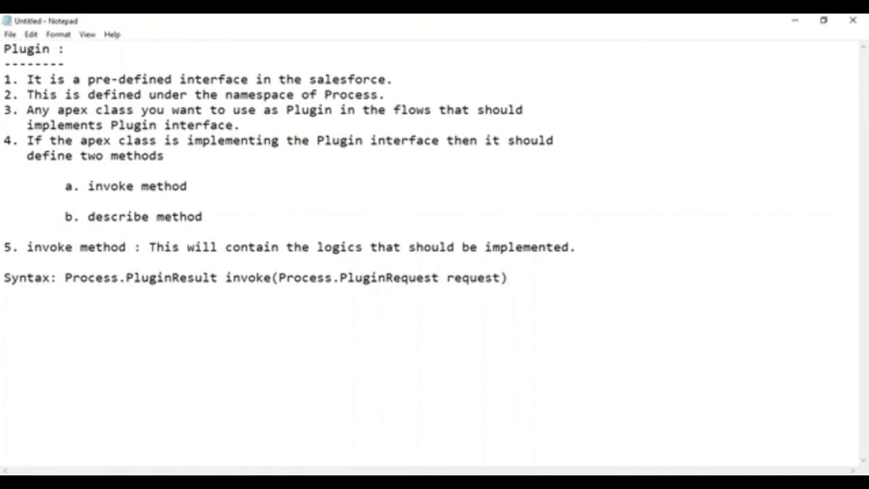
# Start point 6: 'describe method : This will give description about the inputparameters'.
pyautogui.press('Return')
pyautogui.press('Return')
pyautogui.write('6. describe ')
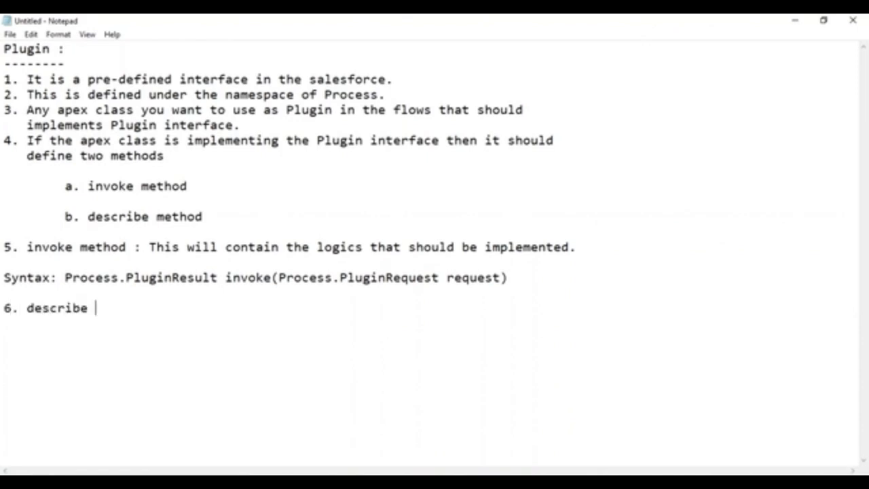
pyautogui.write(' method : This will d')
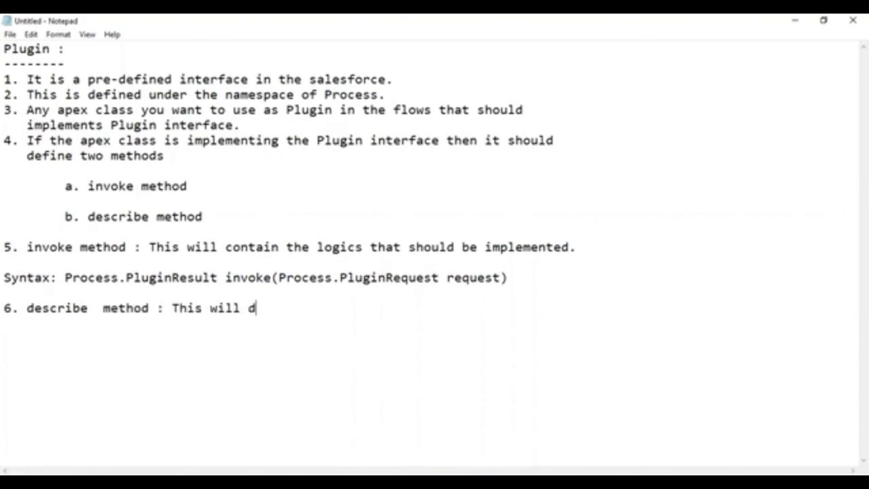
pyautogui.press('BackSpace')
pyautogui.write('give descrit')
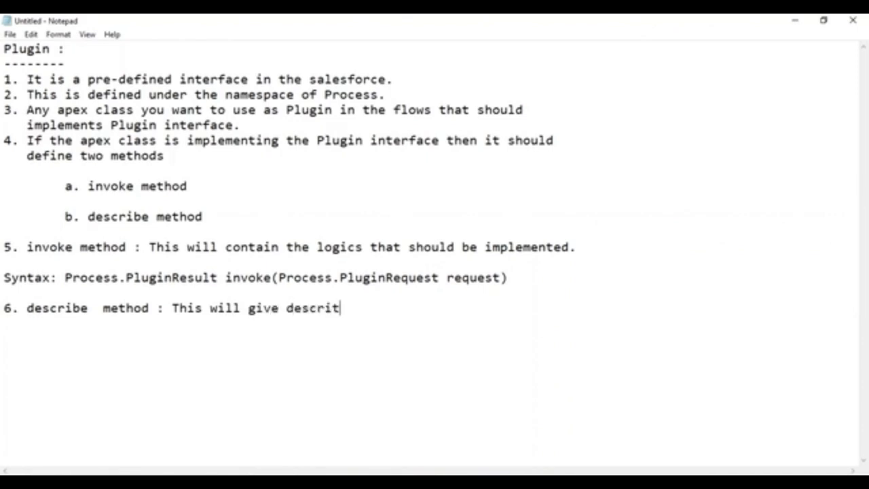
pyautogui.press('BackSpace')
pyautogui.write('pti')
pyautogui.write('on abount the')
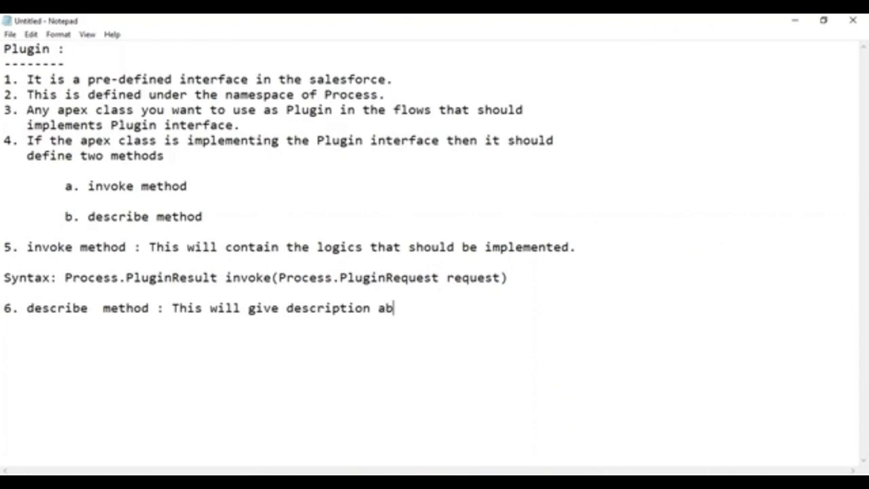
pyautogui.press('BackSpace')
pyautogui.press('BackSpace')
pyautogui.press('BackSpace')
pyautogui.press('BackSpace')
pyautogui.press('BackSpace')
pyautogui.press('BackSpace')
pyautogui.write('t the ')
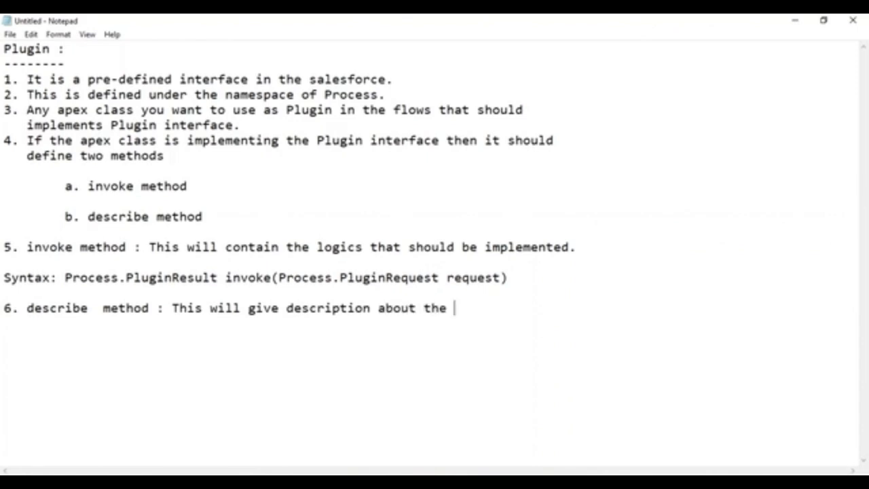
pyautogui.write('inputparametres')
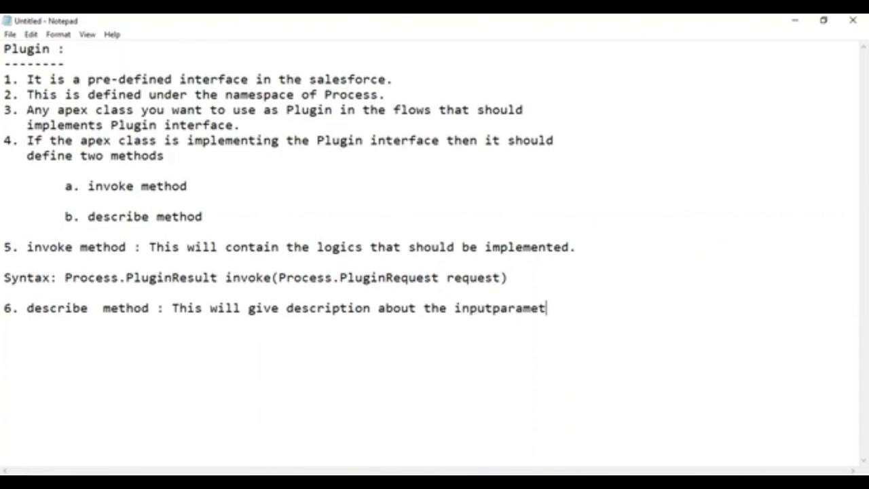
pyautogui.press('BackSpace')
pyautogui.press('BackSpace')
pyautogui.press('BackSpace')
pyautogui.press('BackSpace')
pyautogui.write('ers')
# Continue point 6 on an indented line: 'and outputparameters used in the invoke method.'.
pyautogui.press('Return')
pyautogui.press('Tab')
pyautogui.write('and outputparameters ')
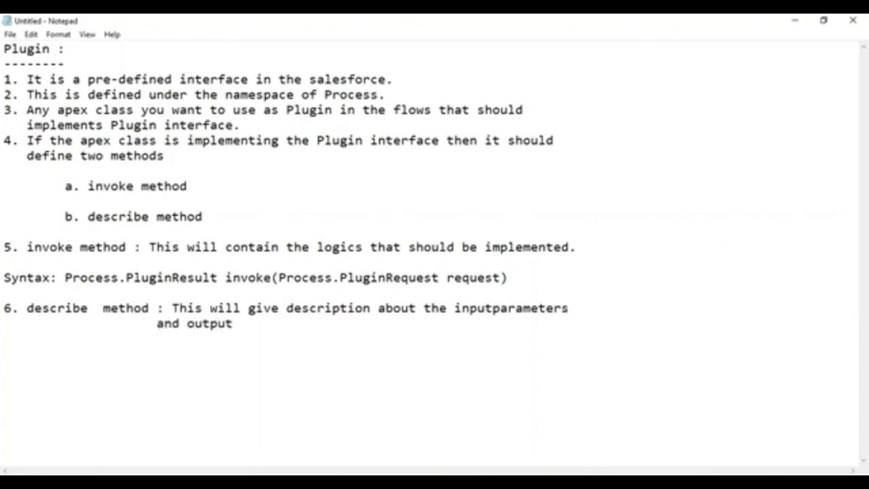
pyautogui.write('userd')
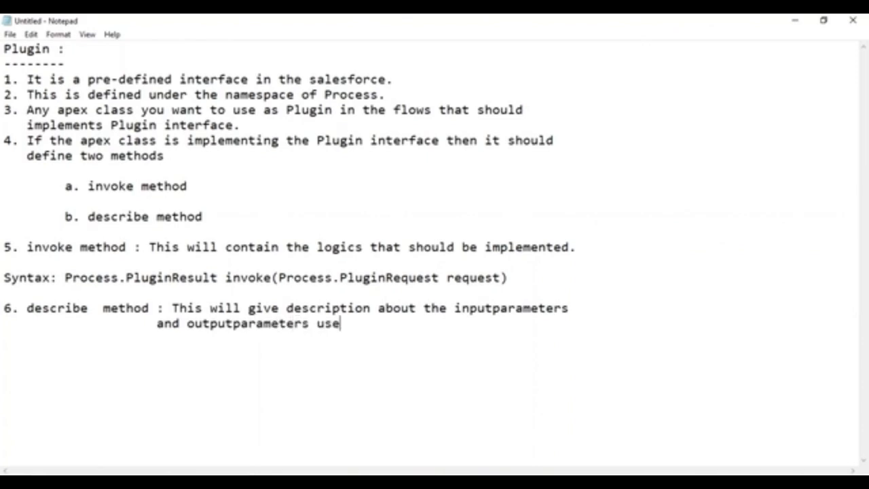
pyautogui.press('BackSpace')
pyautogui.press('BackSpace')
pyautogui.write('d in the invoke method.')
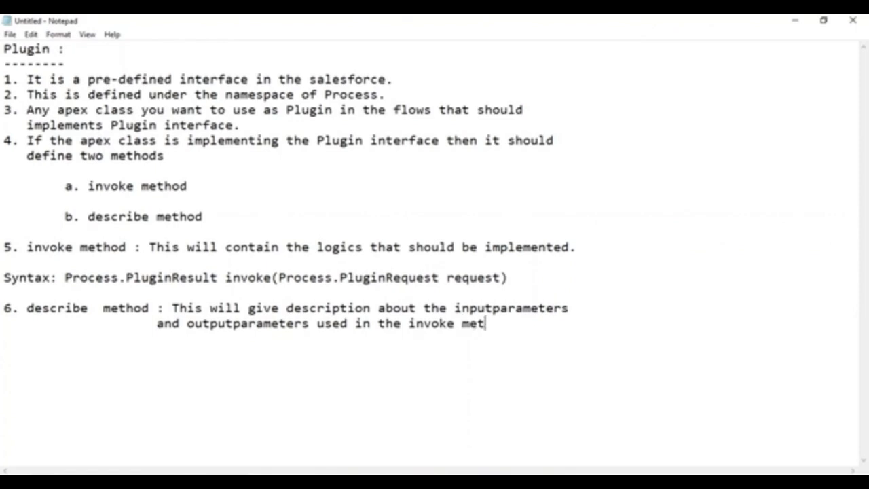
# Add the line 'Syntax : Process.PluginDescribeResult describe()' below point 6.
pyautogui.press('Return')
pyautogui.press('Return')
pyautogui.write('Sy')
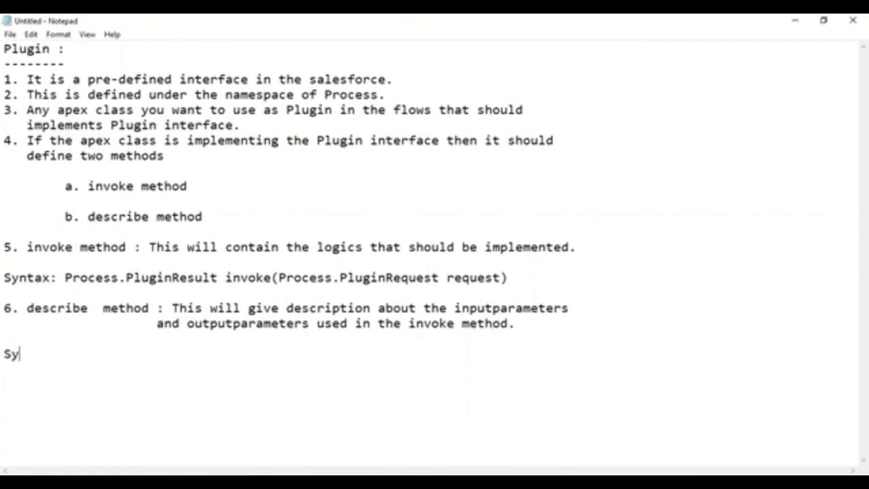
pyautogui.write('ntax : Pr')
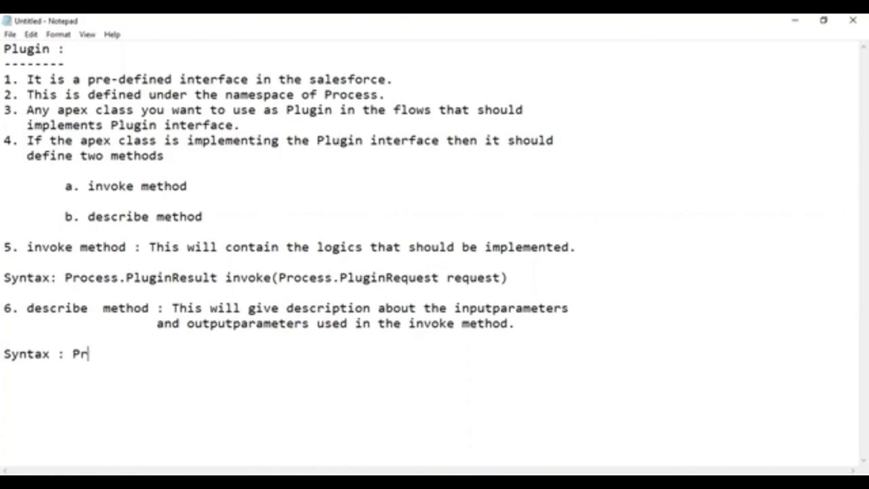
pyautogui.write('ocess.Plugin')
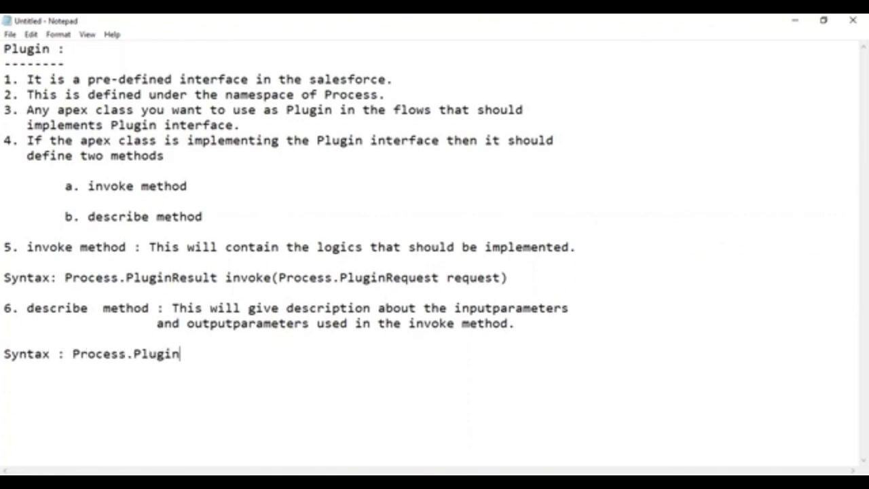
pyautogui.write('DescribeResul')
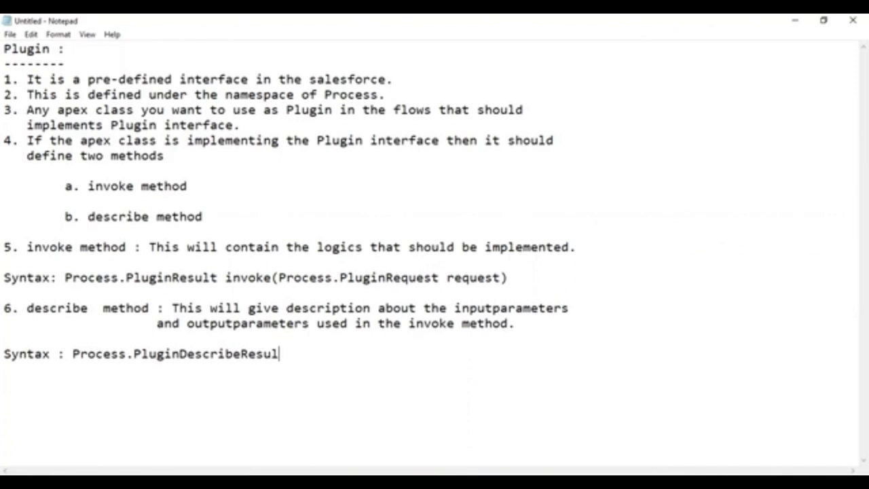
pyautogui.write('t descr')
pyautogui.press('BackSpace')
pyautogui.write('cribe()')
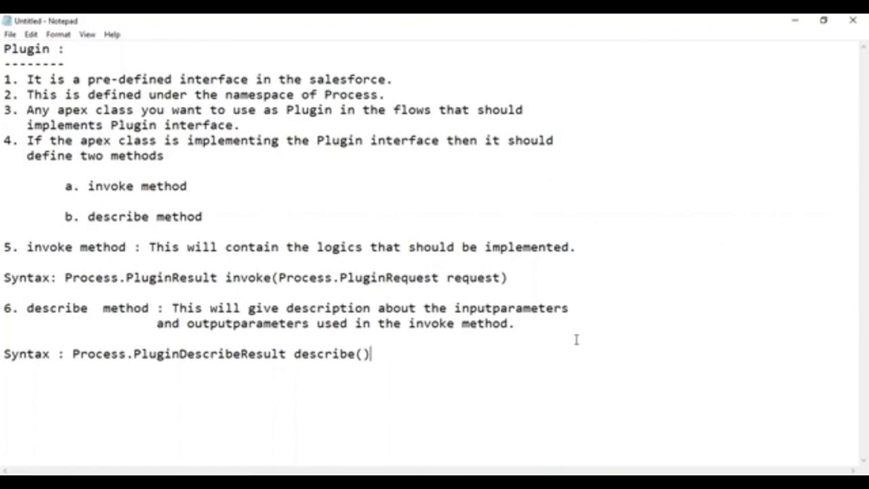
# Add the heading 'Process.PluginRequest :' followed by a 'PluginRequest :' line.
pyautogui.press('Return')
pyautogui.press('Return')
pyautogui.press('Return')
pyautogui.write('Process.')
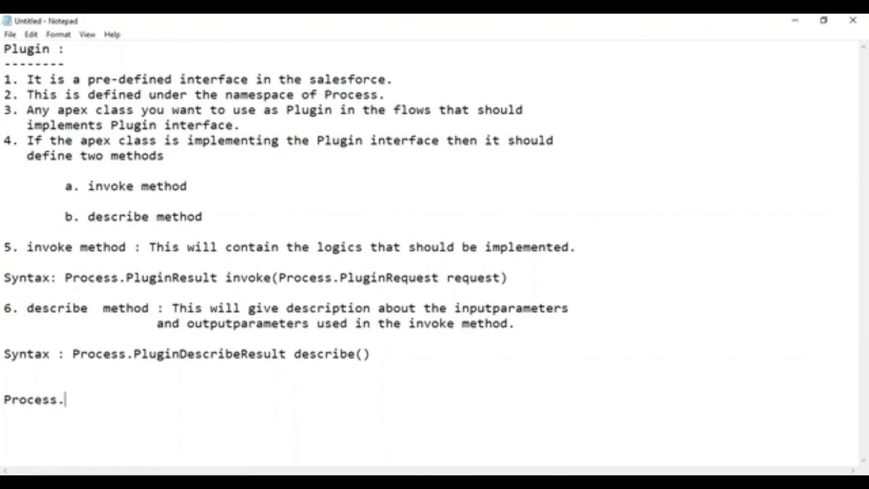
pyautogui.write('PluginReque')
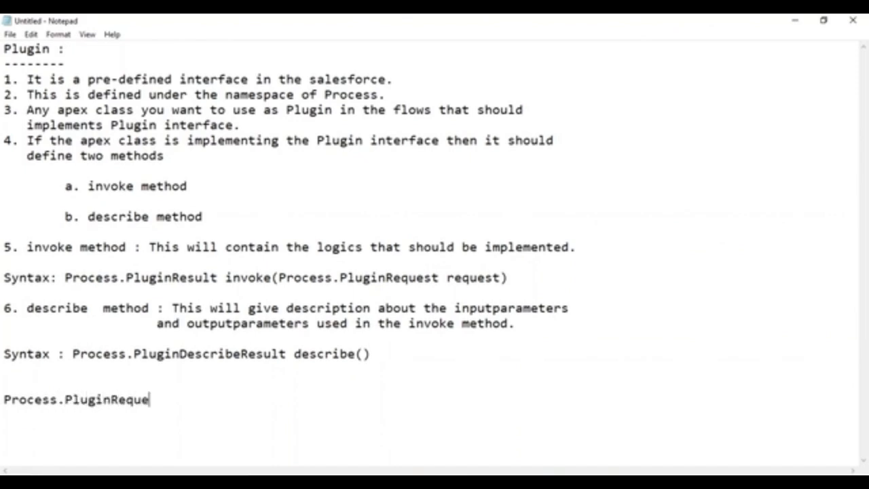
pyautogui.write('st :')
pyautogui.press('Return')
pyautogui.press('Return')
pyautogui.press('Return')
pyautogui.press('Return')
pyautogui.press('Return')
pyautogui.press('Return')
pyautogui.press('Return')
pyautogui.press('Return')
pyautogui.press('Return')
pyautogui.press('Return')
pyautogui.press('Return')
pyautogui.press('Return')
pyautogui.press('Return')
pyautogui.press('Return')
pyautogui.press('Return')
pyautogui.press('Return')
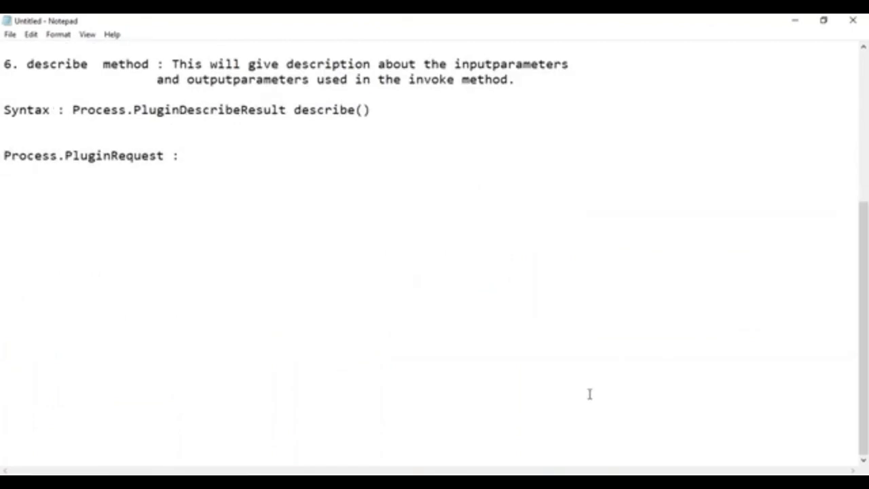
pyautogui.scroll(3, 299, 200)
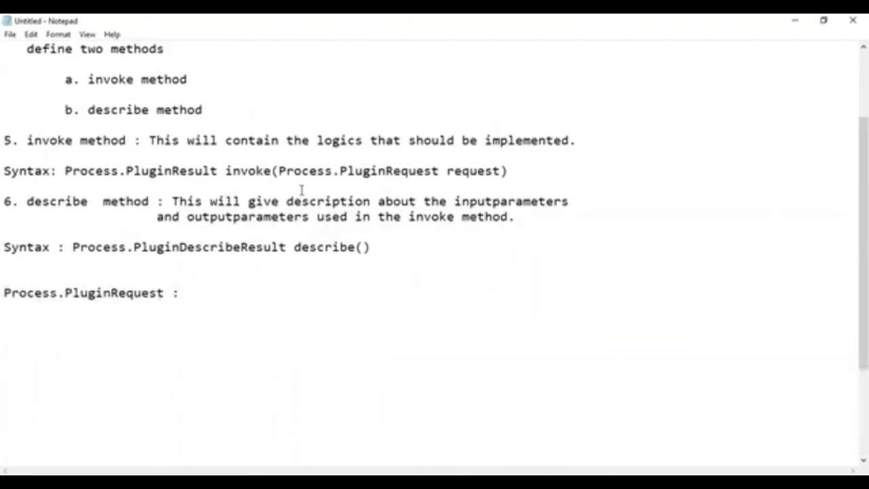
pyautogui.scroll(-2, 466, 190)
pyautogui.click(189, 201)
pyautogui.press('Return')
pyautogui.press('Return')
pyautogui.press('Tab')
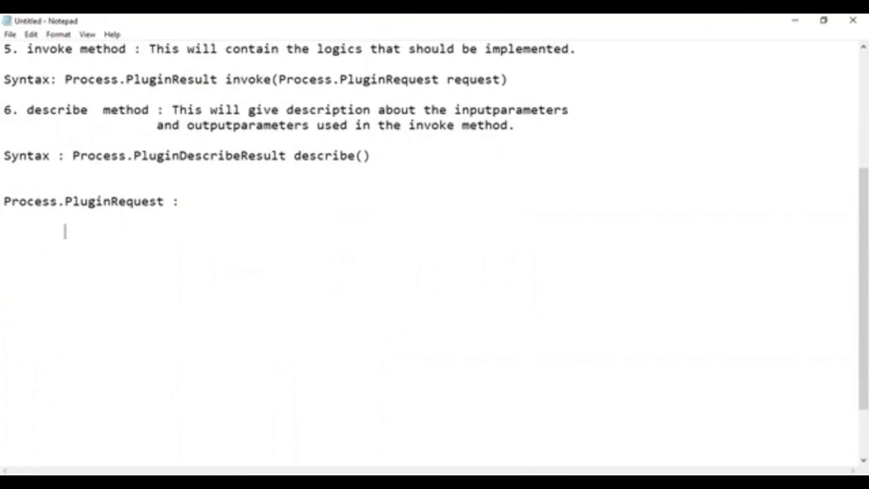
pyautogui.press('BackSpace')
pyautogui.write('Pr')
pyautogui.press('BackSpace')
pyautogui.write('luginRequest :')
# Add point 1 under PluginRequest: 'It is pre-defined apex class'.
pyautogui.press('Return')
pyautogui.write('.')
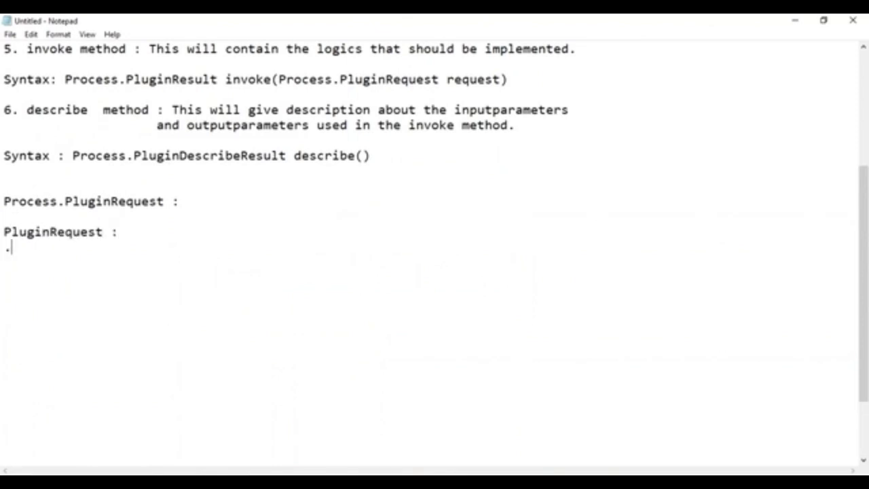
pyautogui.write('1. It ias')
pyautogui.press('BackSpace')
pyautogui.press('BackSpace')
pyautogui.press('BackSpace')
pyautogui.write('s p')
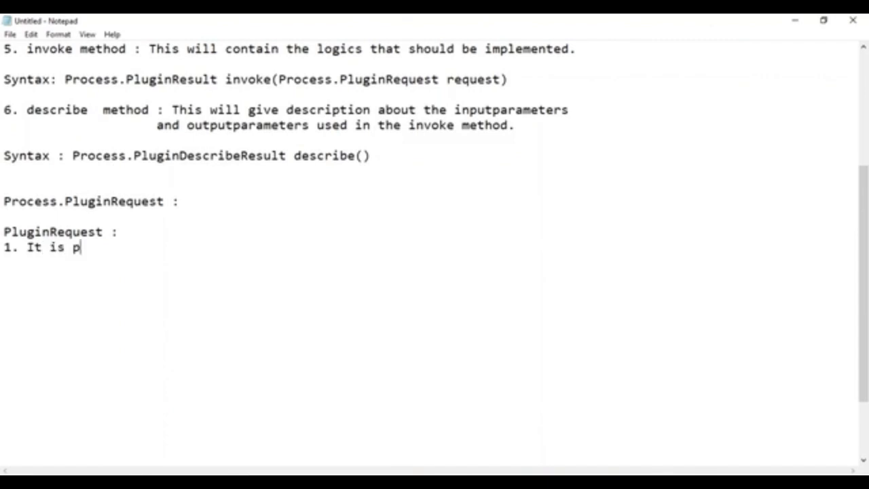
pyautogui.write('re-defined apex class')
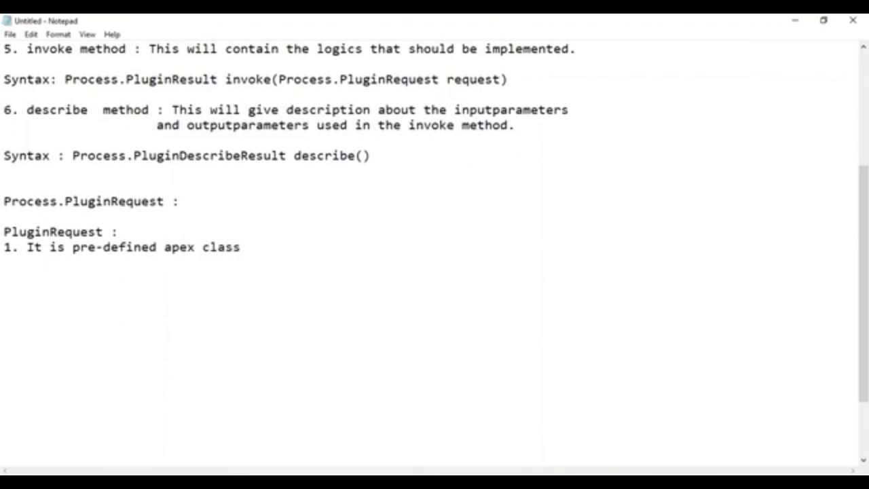
# Add point 2: 'This class will contain all the inputparameters given by flow to plugin'.
pyautogui.press('Return')
pyautogui.write('2. This class will contai')
pyautogui.press('BackSpace')
pyautogui.press('BackSpace')
pyautogui.write('tain all the inputparameters given by flow t')
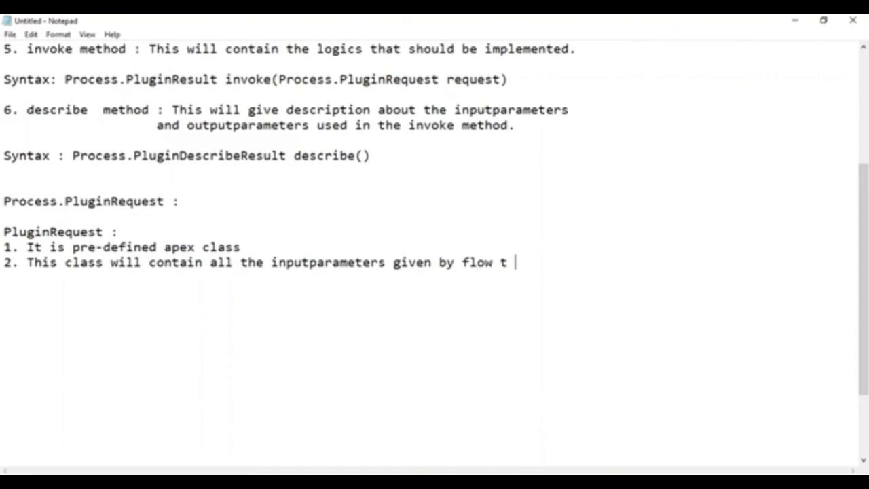
pyautogui.press('BackSpace')
pyautogui.write('o plugin')
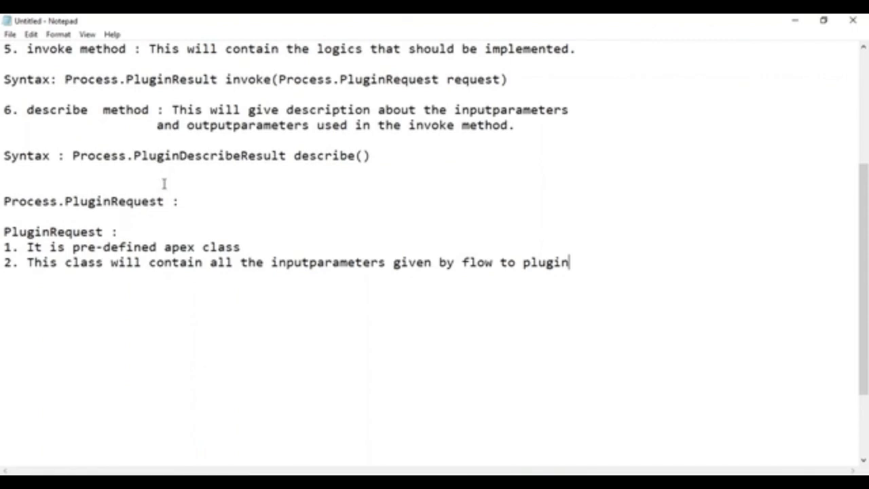
pyautogui.moveTo(5, 231); pyautogui.dragTo(113, 232)
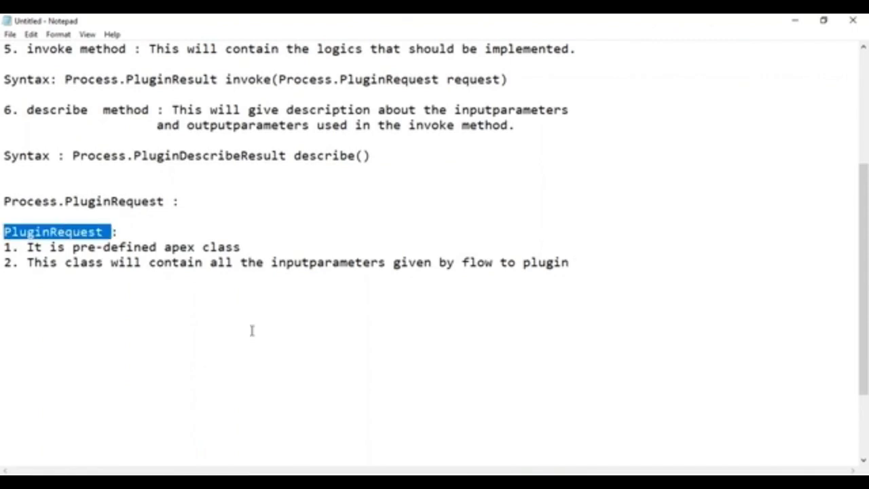
pyautogui.click(252, 331)
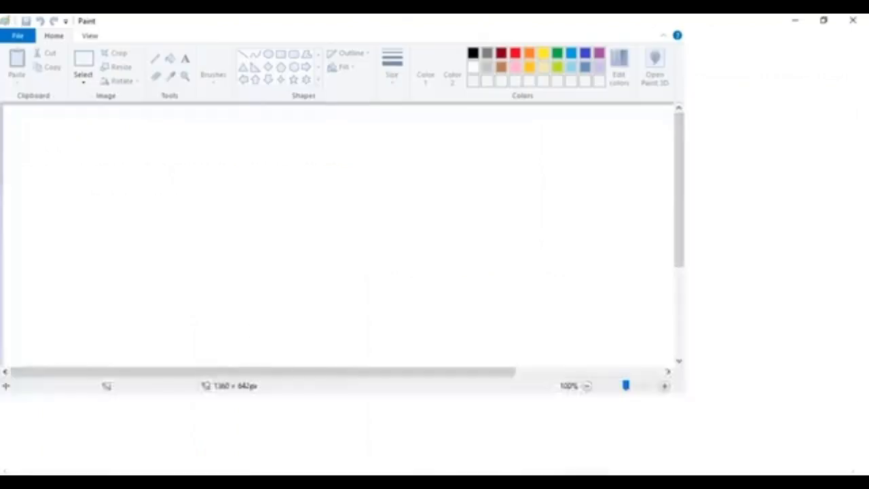
# Draw a tall rectangle for the form box on the canvas's left side.
pyautogui.click(280, 54)
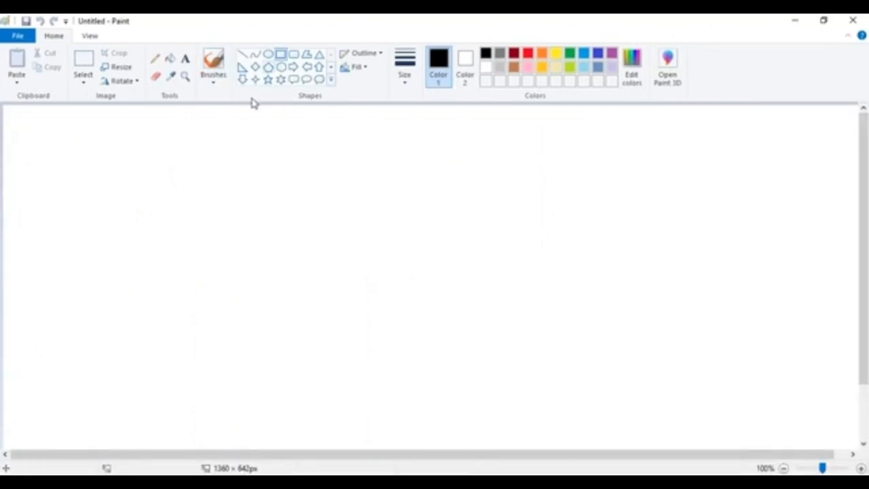
pyautogui.moveTo(45, 124); pyautogui.dragTo(246, 370)
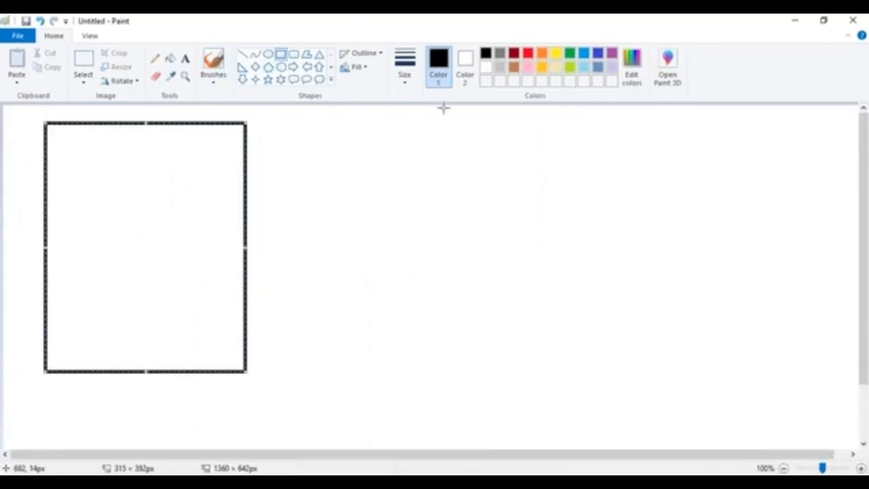
pyautogui.click(404, 75)
# Type the labels 'AVal :', 'BVal :' and 'Result:' on separate lines inside the form box.
pyautogui.click(376, 152)
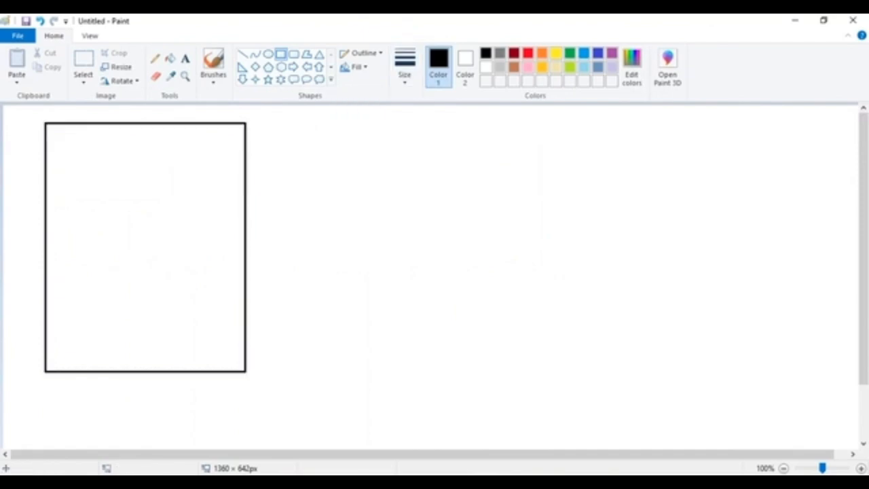
pyautogui.click(185, 58)
pyautogui.click(55, 152)
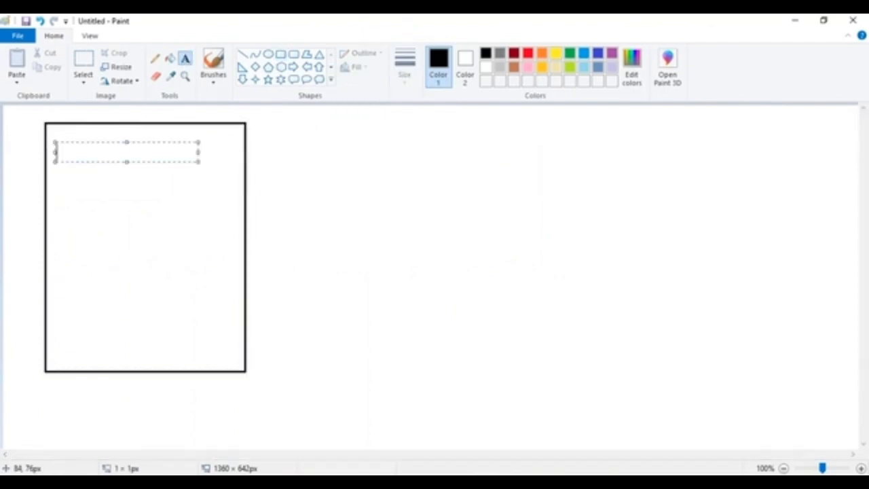
pyautogui.write('AVal :')
pyautogui.press('Return')
pyautogui.press('Return')
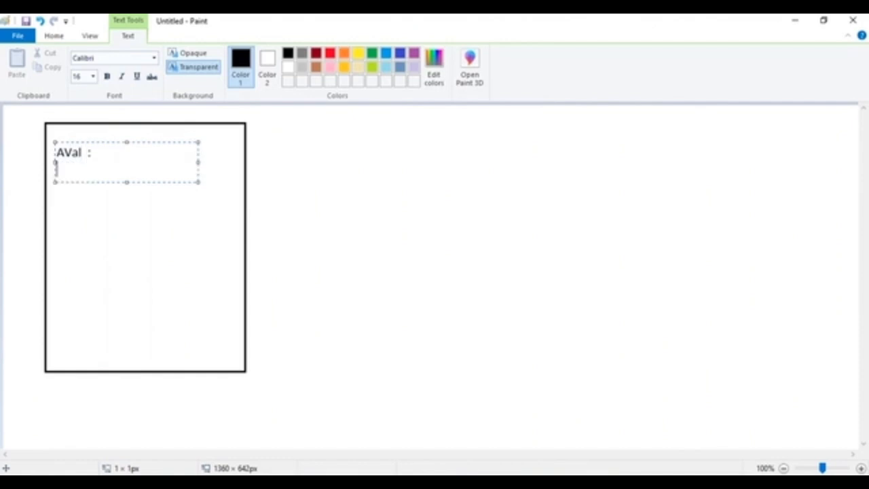
pyautogui.write('BVal')
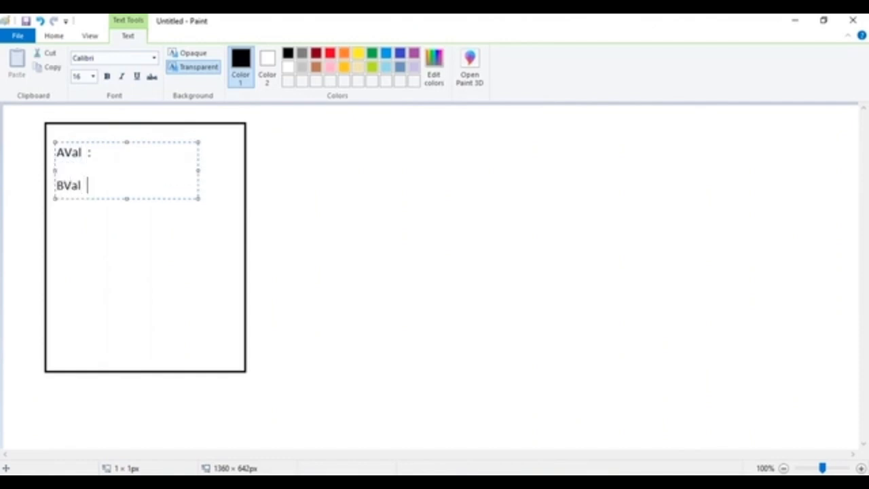
pyautogui.write('  :')
pyautogui.press('Return')
pyautogui.press('Return')
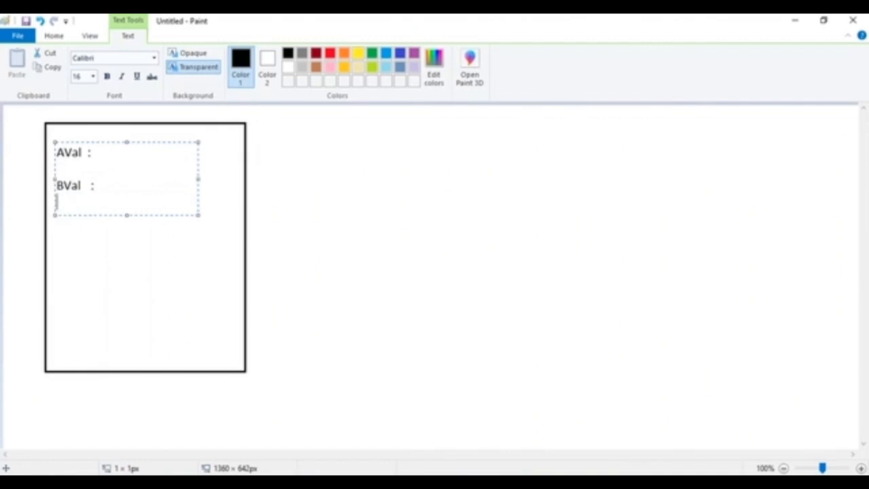
pyautogui.write('Restult')
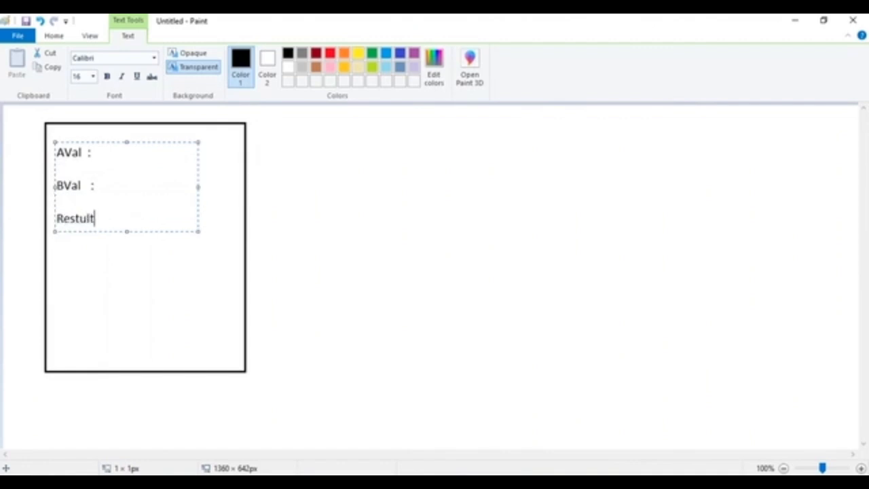
pyautogui.press('BackSpace')
pyautogui.press('BackSpace')
pyautogui.press('BackSpace')
pyautogui.write('u')
pyautogui.press('BackSpace')
pyautogui.write('ult:')
# Line up the colons of the three labels and commit the text.
pyautogui.click(91, 153)
pyautogui.click(91, 185)
pyautogui.click(91, 218)
pyautogui.click(233, 182)
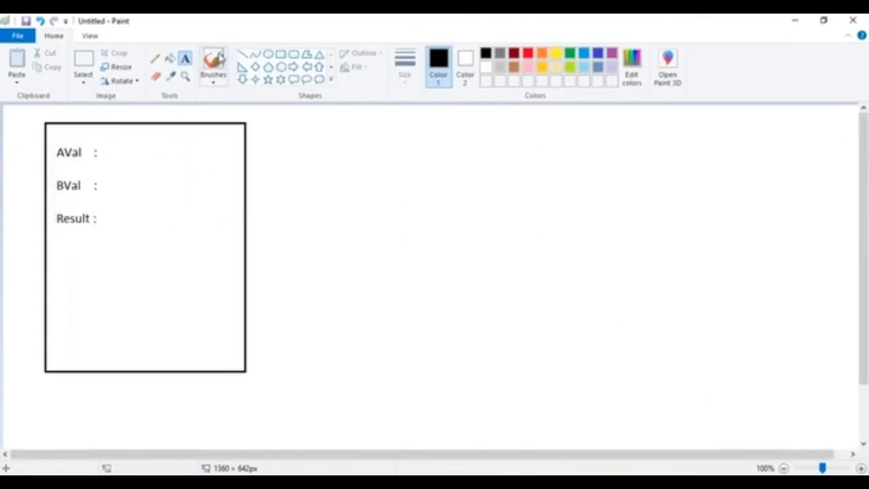
# Draw input boxes beside the AVal, BVal and Result labels.
pyautogui.click(281, 54)
pyautogui.moveTo(105, 143); pyautogui.dragTo(193, 160)
pyautogui.moveTo(105, 176); pyautogui.dragTo(192, 193)
pyautogui.moveTo(106, 208); pyautogui.dragTo(192, 230)
pyautogui.click(173, 247)
# Draw a rounded Submit button below the Result box.
pyautogui.click(293, 55)
pyautogui.moveTo(105, 244); pyautogui.dragTo(190, 278)
pyautogui.click(185, 58)
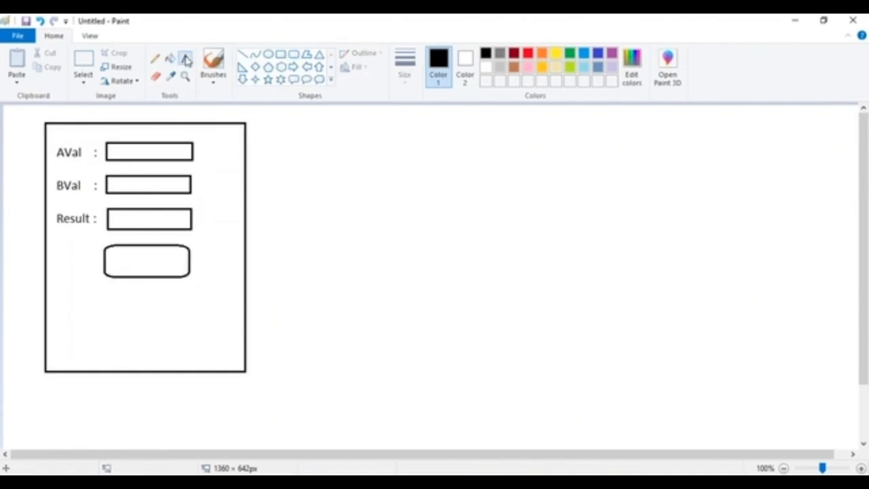
pyautogui.click(123, 255)
pyautogui.write('Su')
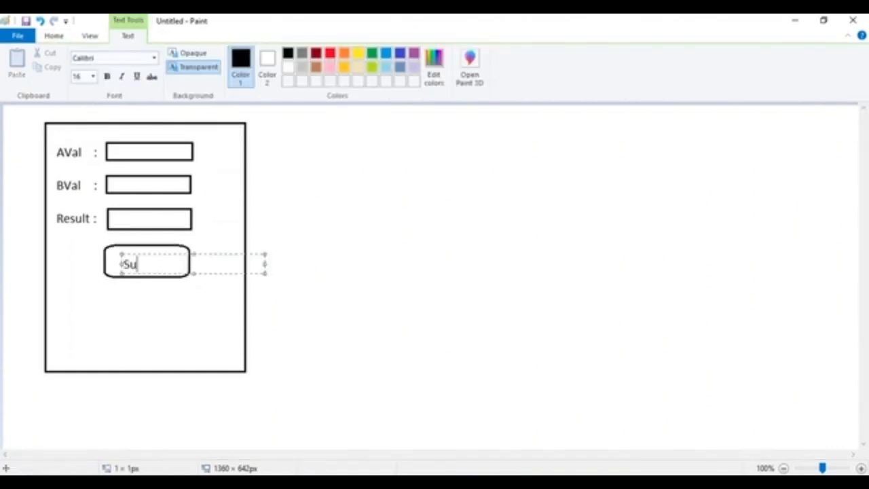
pyautogui.write('nbmit')
pyautogui.click(179, 138)
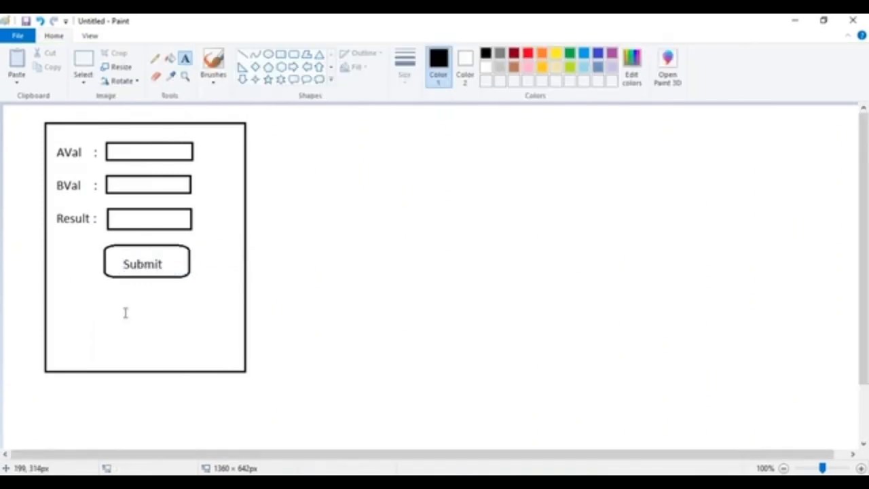
# Add the caption 'Flow' near the form's bottom.
pyautogui.click(102, 333)
pyautogui.write('Flow')
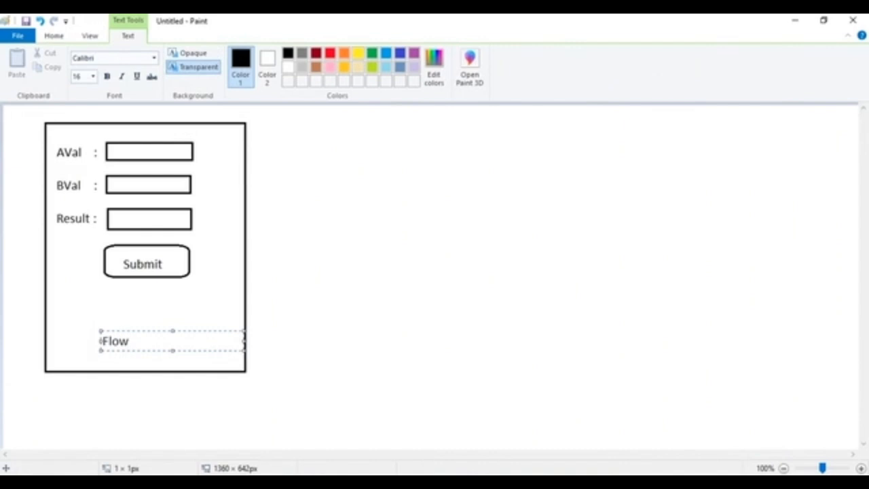
pyautogui.click(211, 281)
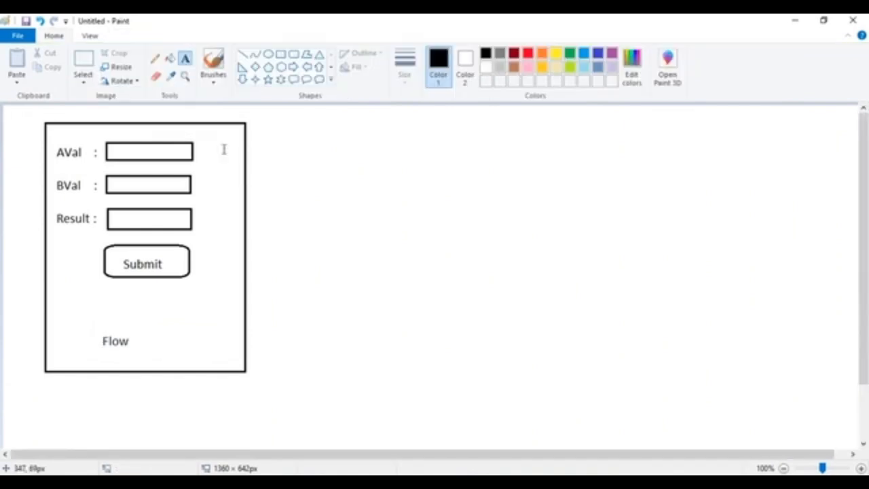
# Draw a right block arrow extending from the form's right edge.
pyautogui.click(294, 66)
pyautogui.moveTo(245, 185); pyautogui.dragTo(505, 259)
pyautogui.click(555, 266)
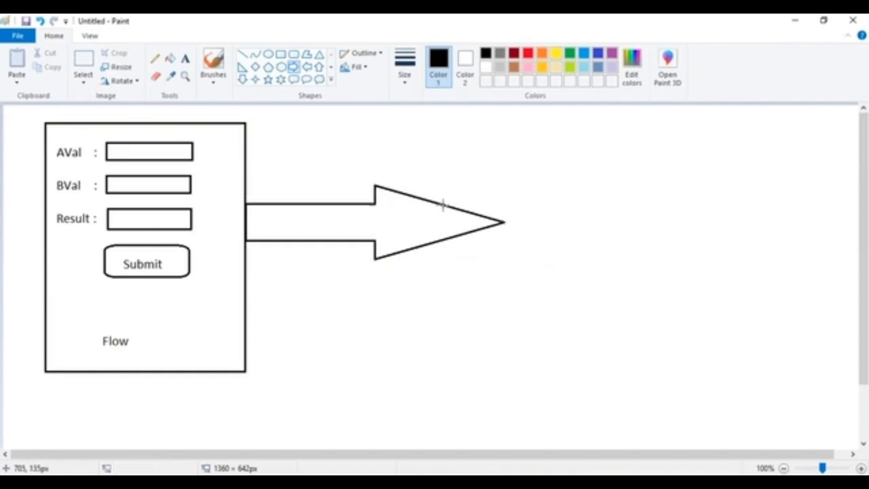
# Replace the oversized arrow with a smaller right arrow near the form's top.
pyautogui.hotkey('ctrl', 'z')
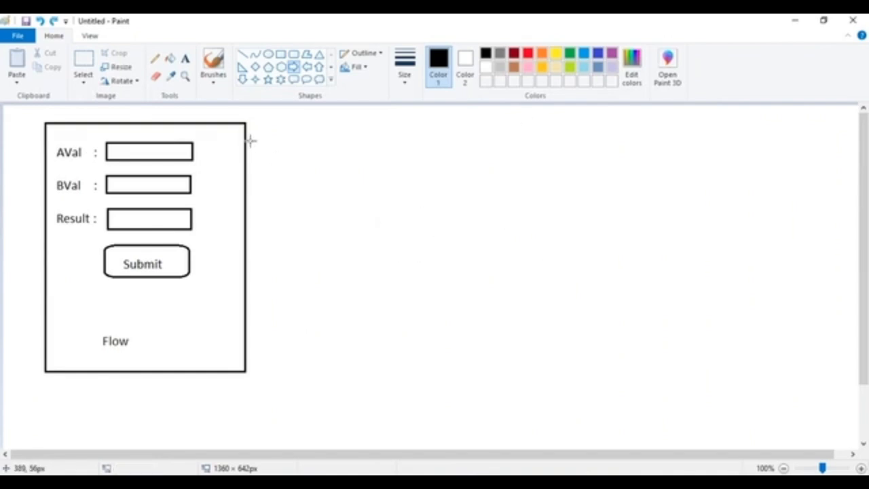
pyautogui.moveTo(243, 138); pyautogui.dragTo(479, 180)
pyautogui.click(534, 217)
# Draw a large box at the arrow's tip captioned 'Plugin' along its bottom.
pyautogui.click(280, 54)
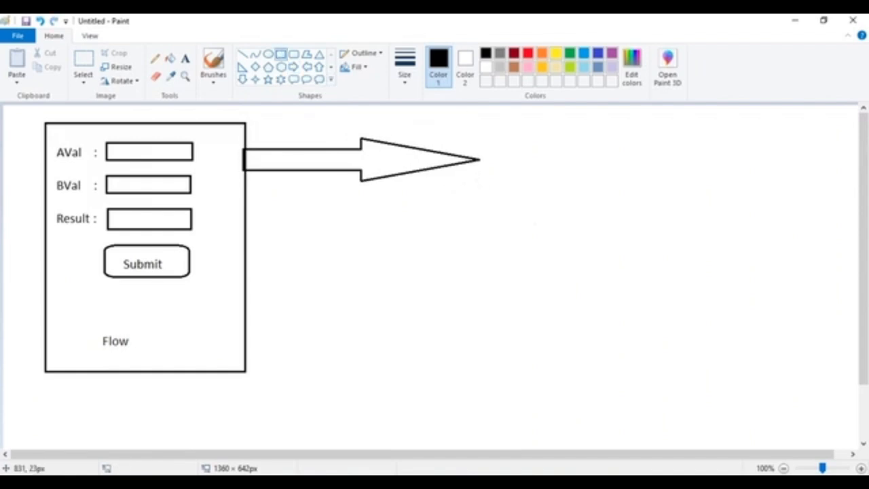
pyautogui.moveTo(477, 109); pyautogui.dragTo(836, 421)
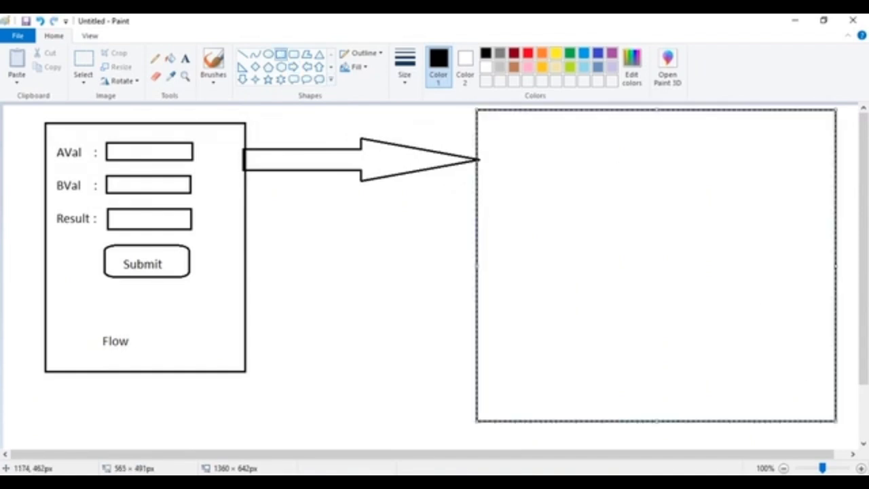
pyautogui.moveTo(477, 265); pyautogui.dragTo(480, 265)
pyautogui.click(310, 183)
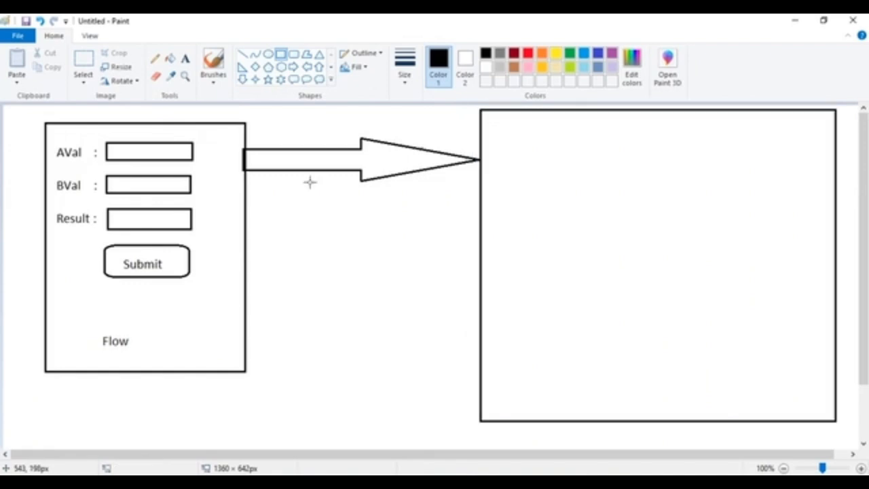
pyautogui.click(184, 58)
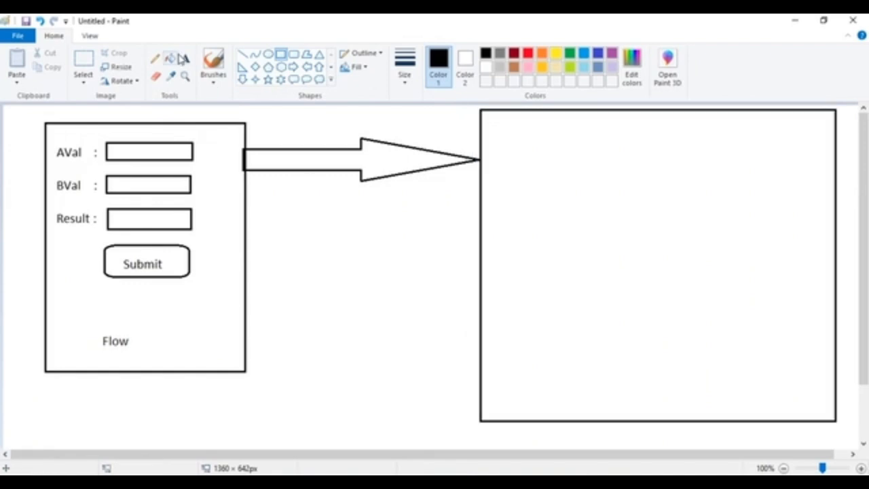
pyautogui.click(641, 402)
pyautogui.write('Plugin')
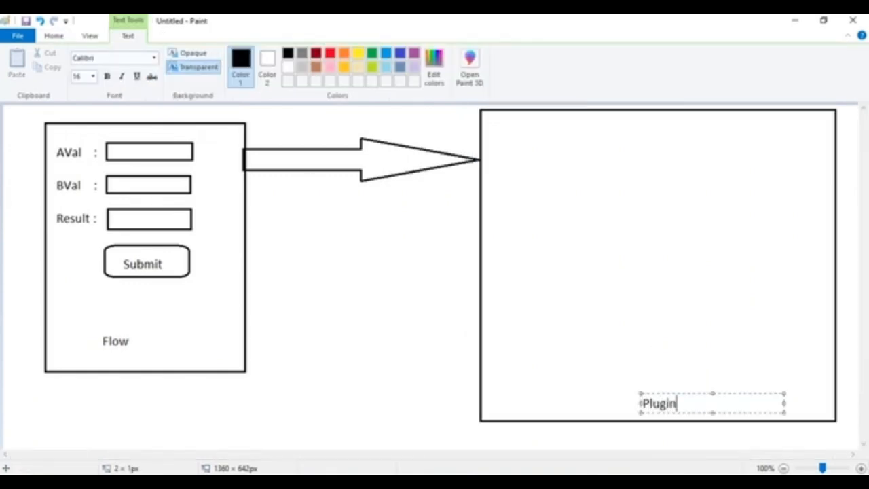
pyautogui.click(384, 292)
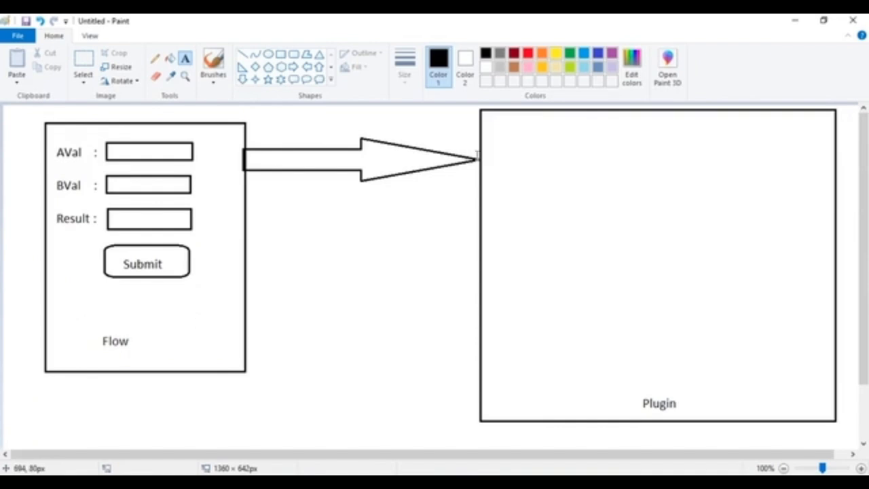
# Label the arrow 'PluginRequest' above it and 'AVal,Bval' inside it.
pyautogui.click(261, 111)
pyautogui.write('PluginRequest')
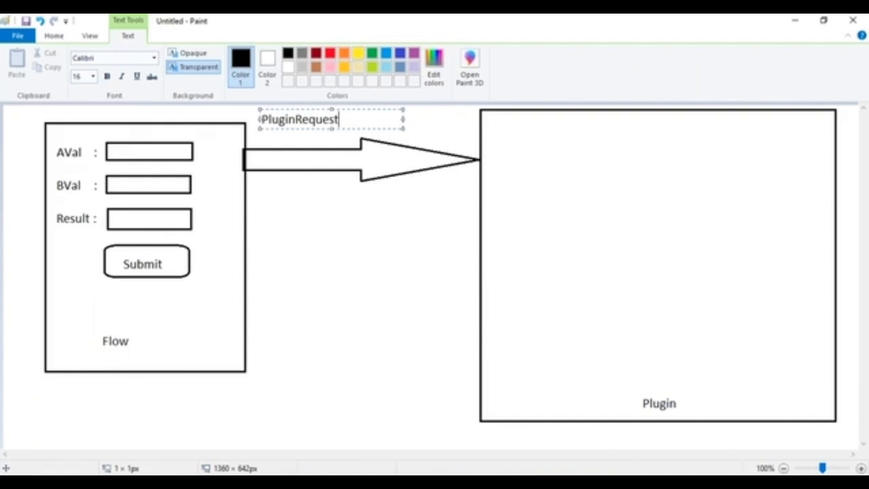
pyautogui.click(301, 182)
pyautogui.click(264, 158)
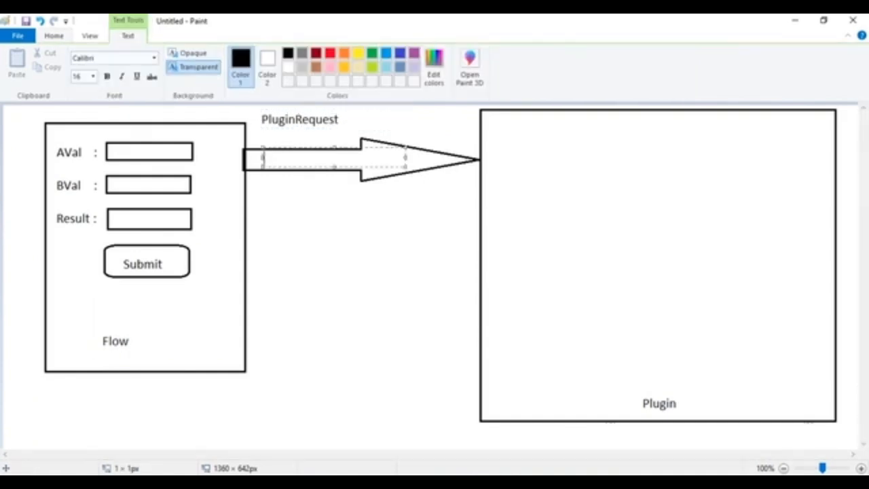
pyautogui.write('AVal,Bval')
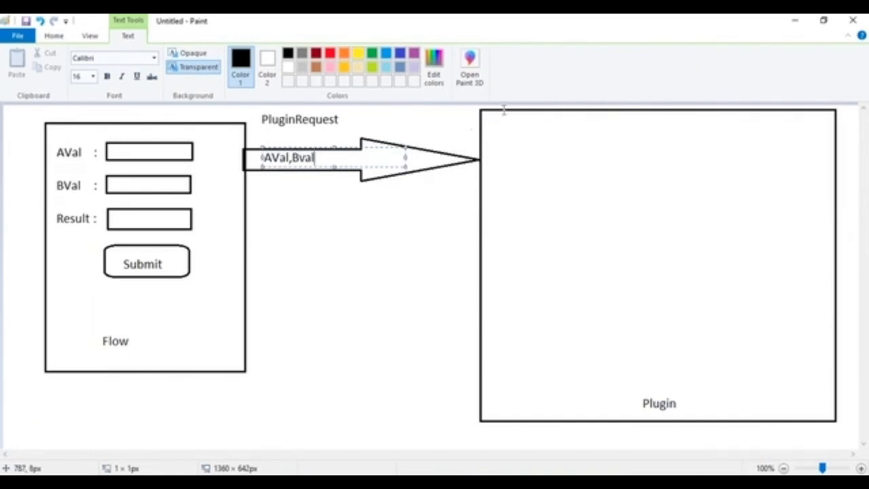
pyautogui.click(491, 129)
# Write 'Process.PluginRequest :' and 'Map<String,Object> inputparameters' at the Plugin box's top.
pyautogui.click(491, 129)
pyautogui.write('Proce')
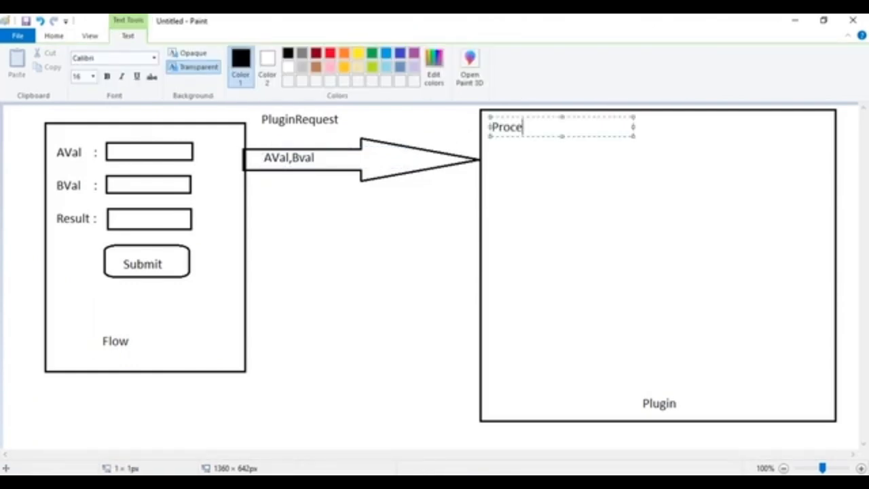
pyautogui.write('ss.PluginR')
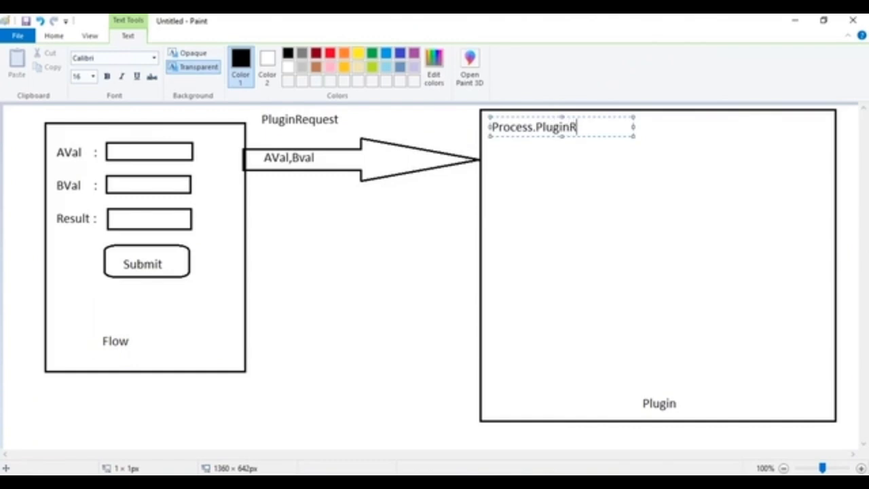
pyautogui.write('equest :')
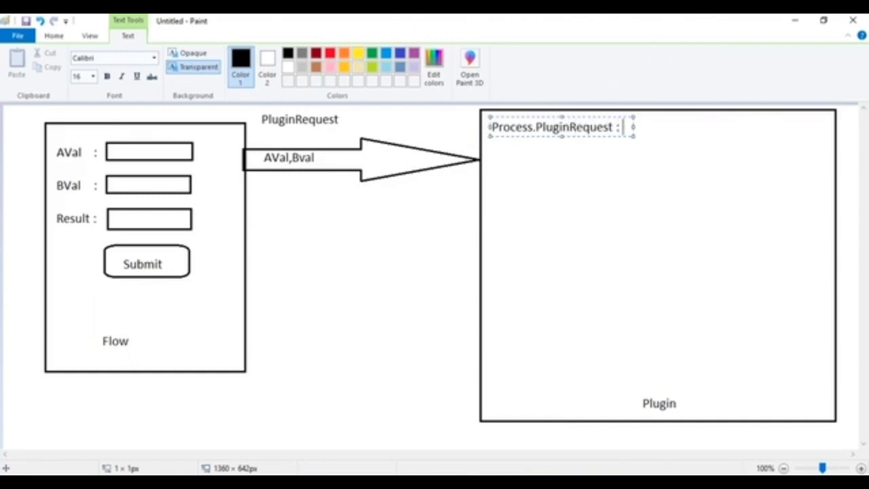
pyautogui.moveTo(633, 127); pyautogui.dragTo(787, 128)
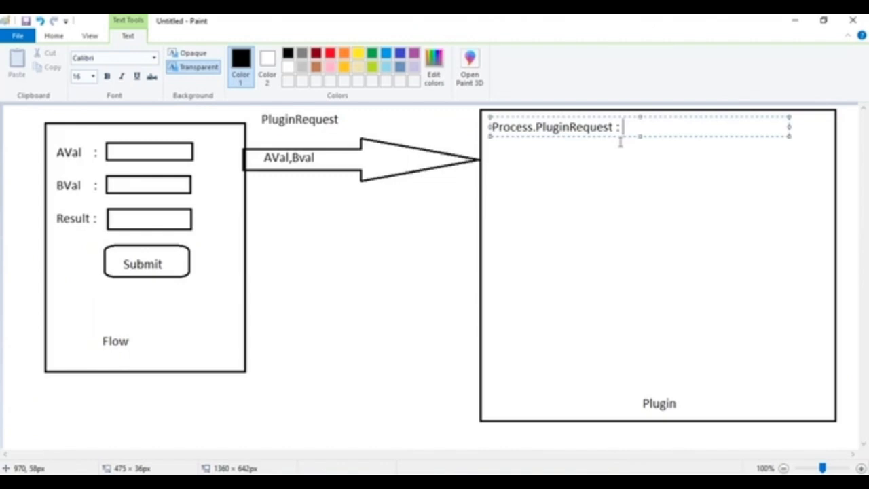
pyautogui.press('Return')
pyautogui.write('Map')
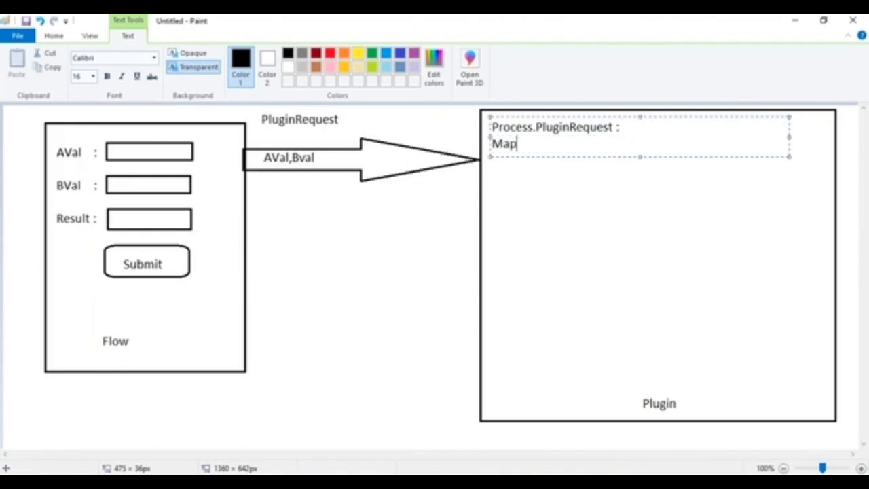
pyautogui.write('<String,O')
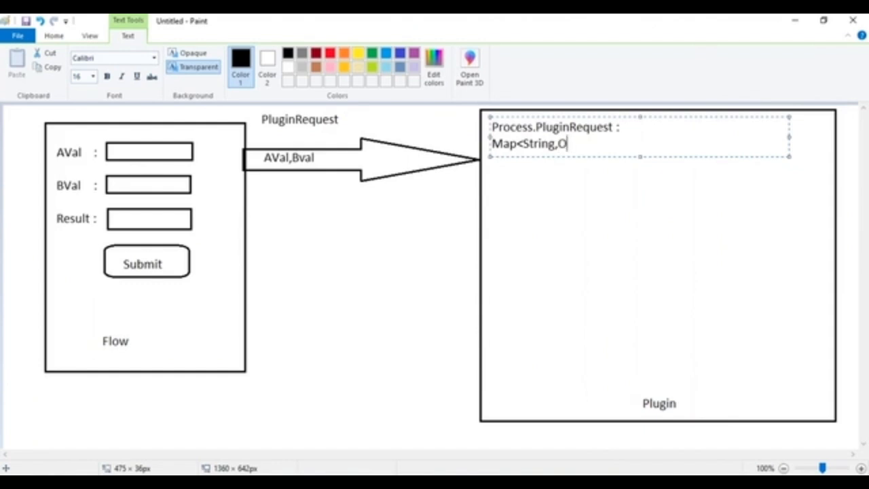
pyautogui.write('bject>  in')
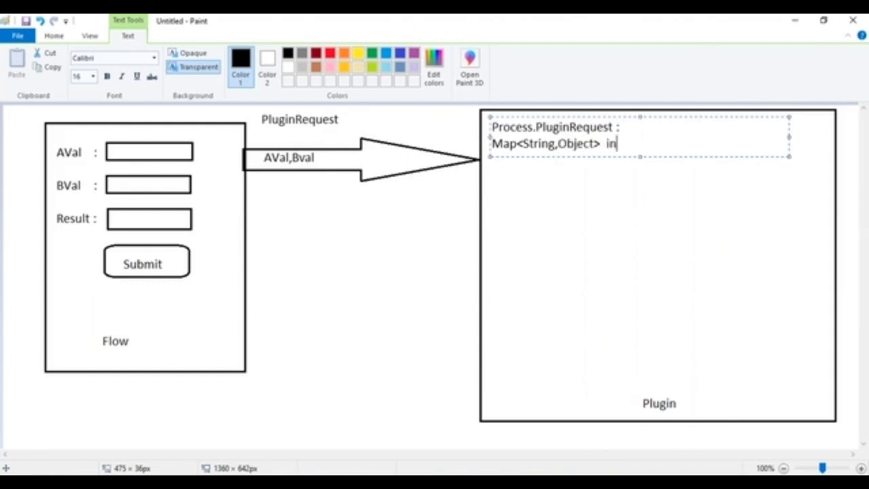
pyautogui.write('putparameter')
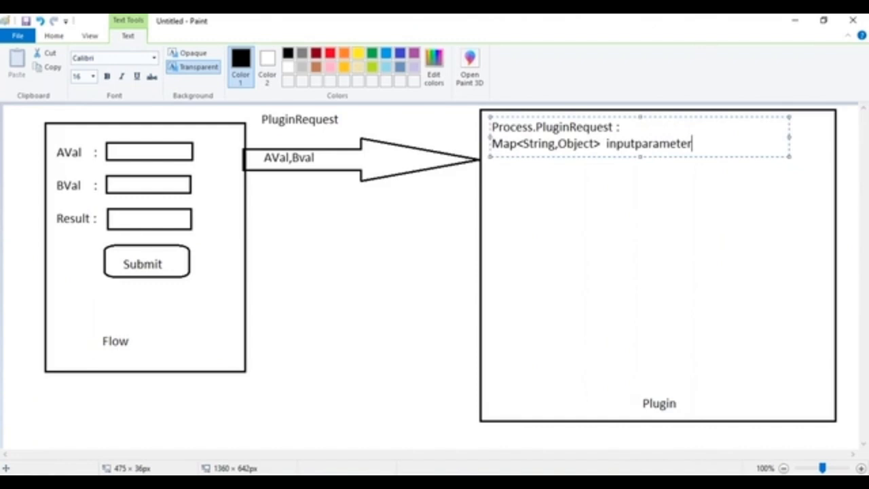
pyautogui.write('s')
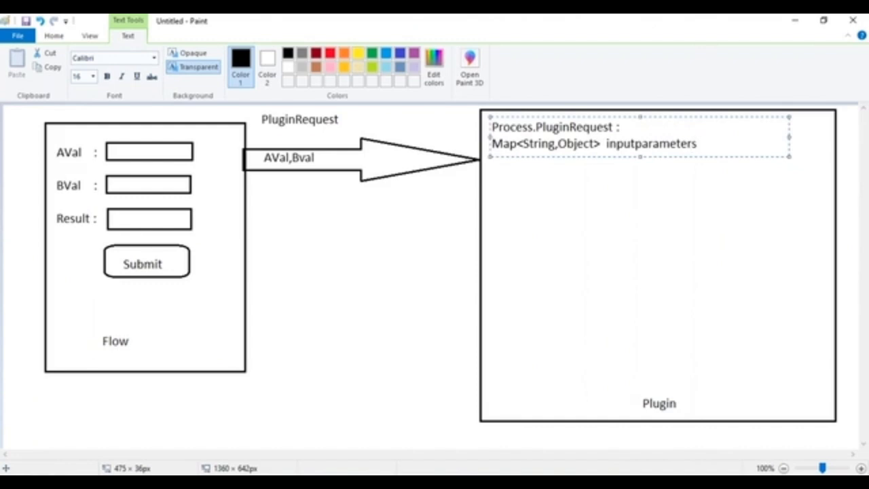